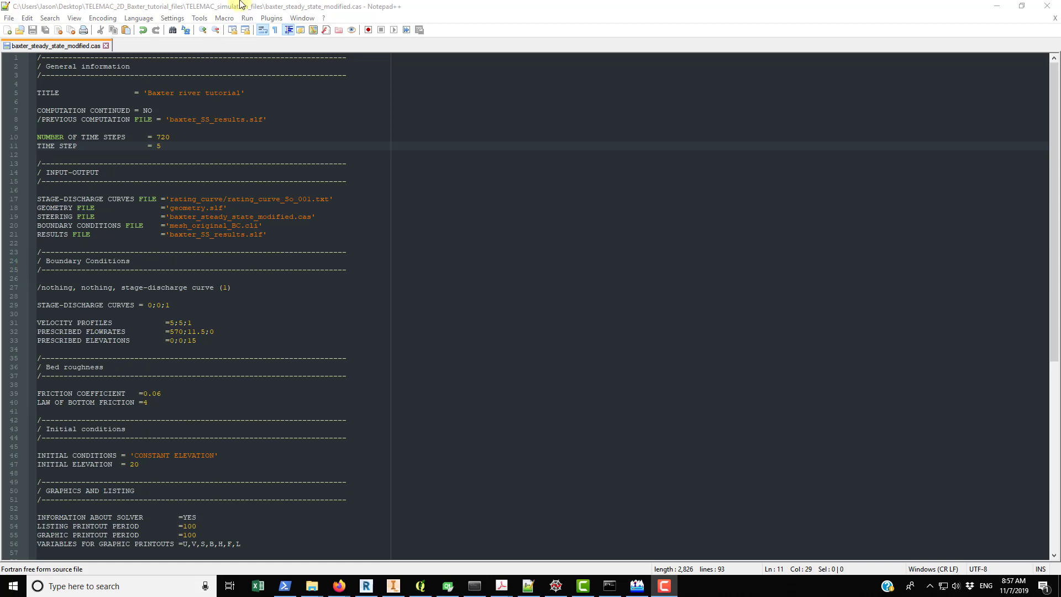
Step: Examine the TITLE keyword and its assigned text in the General information section of the steering file
left_click_drag(36, 93, 59, 93)
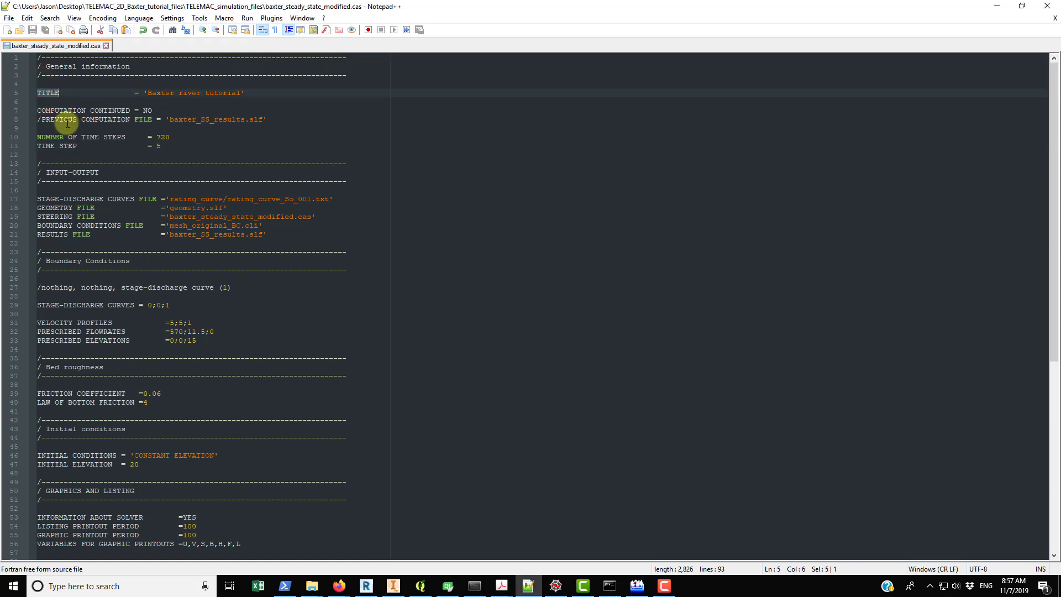
left_click_drag(39, 93, 60, 92)
left_click(49, 101)
left_click(144, 93)
left_click(166, 131)
left_click(37, 92)
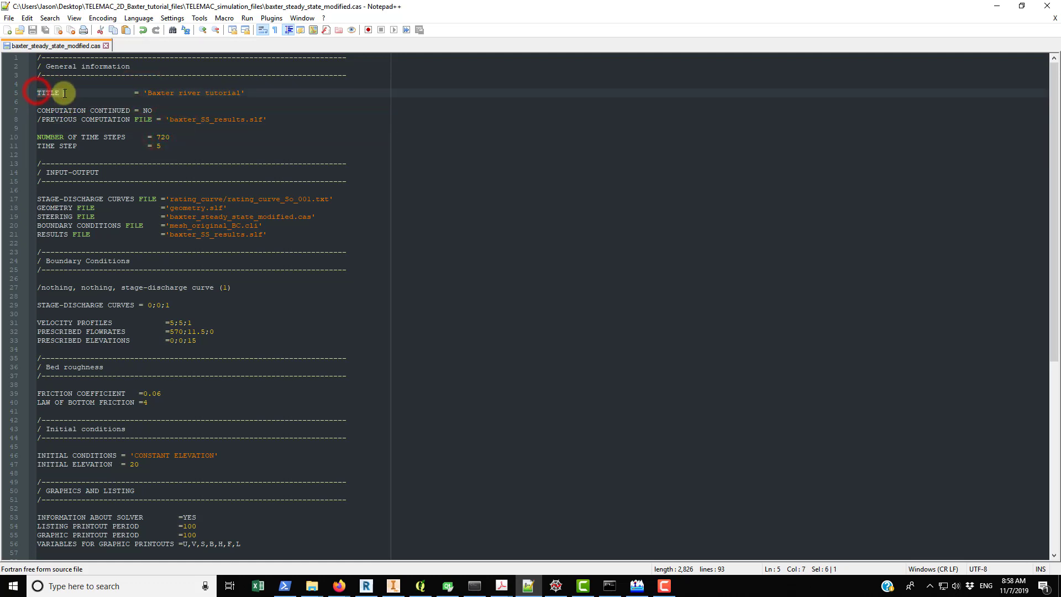
left_click_drag(135, 93, 247, 92)
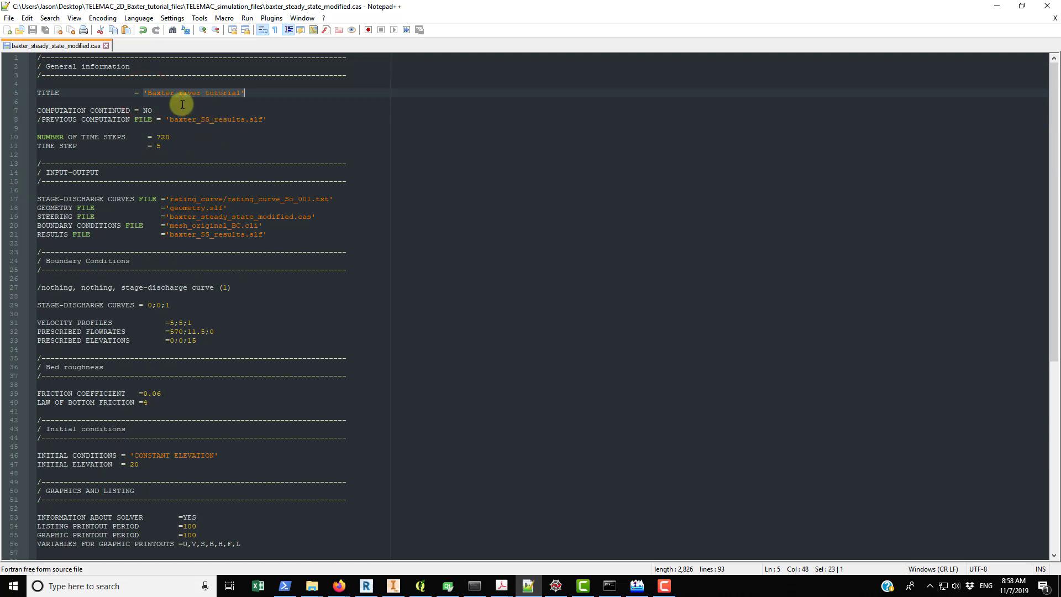
left_click(151, 103)
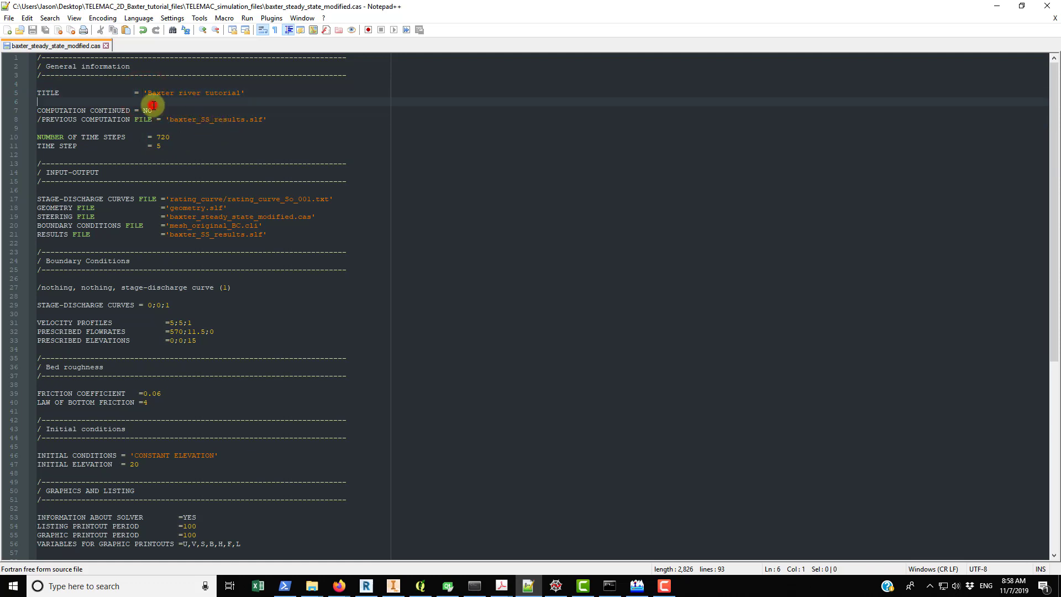
left_click_drag(144, 93, 246, 92)
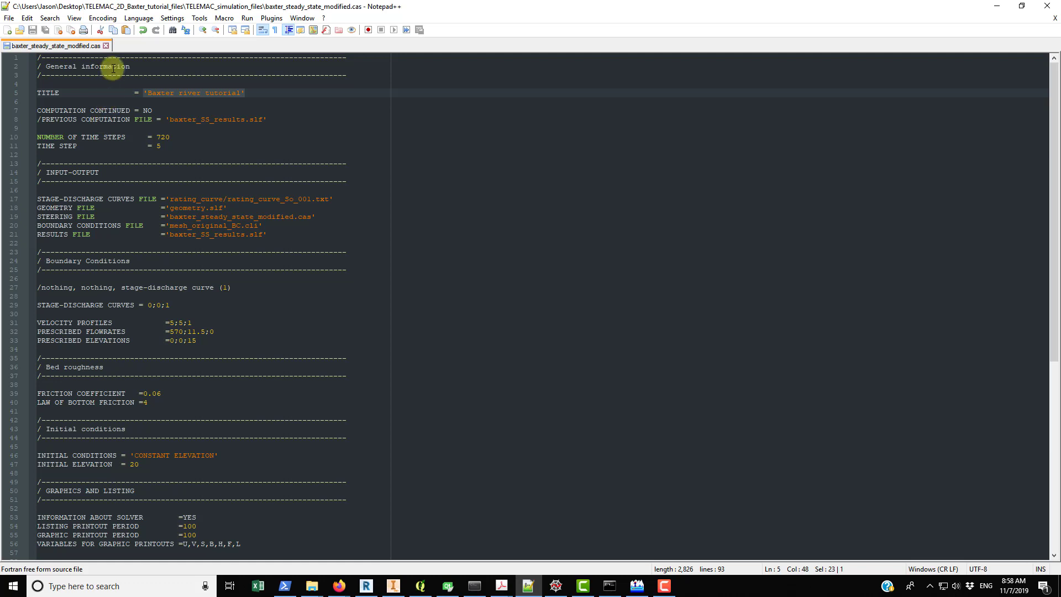
Step: Review the keyword blocks of the steering file from General information through Graphics and Listing
left_click_drag(40, 92, 201, 142)
left_click(68, 198)
left_click_drag(39, 198, 398, 243)
scroll(234, 294, "down", 6)
scroll(187, 283, "up", 6)
scroll(165, 282, "down", 4)
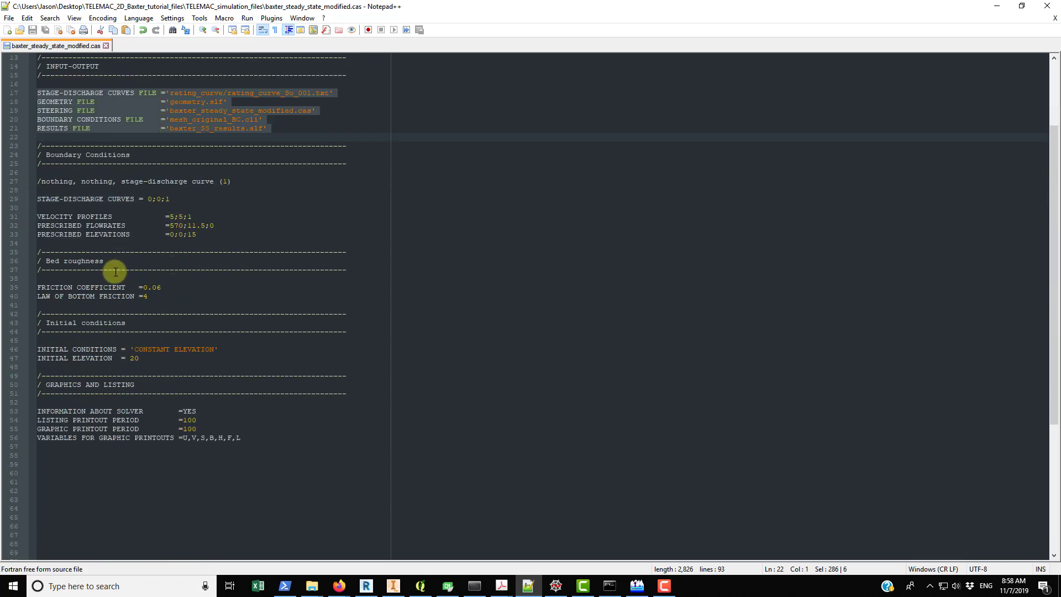
left_click_drag(39, 188, 352, 440)
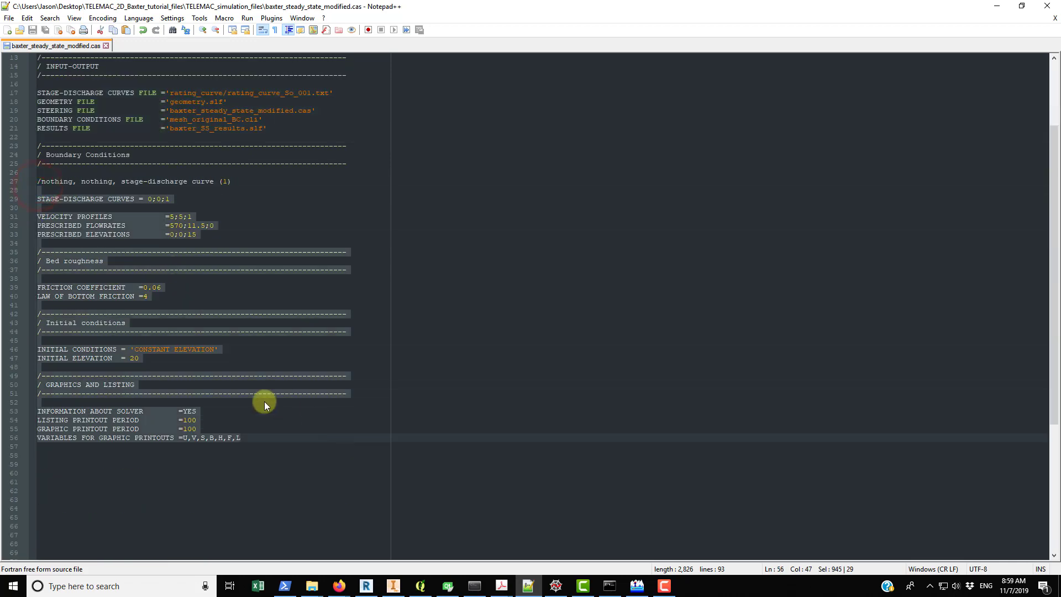
scroll(248, 403, "up", 4)
left_click(281, 341)
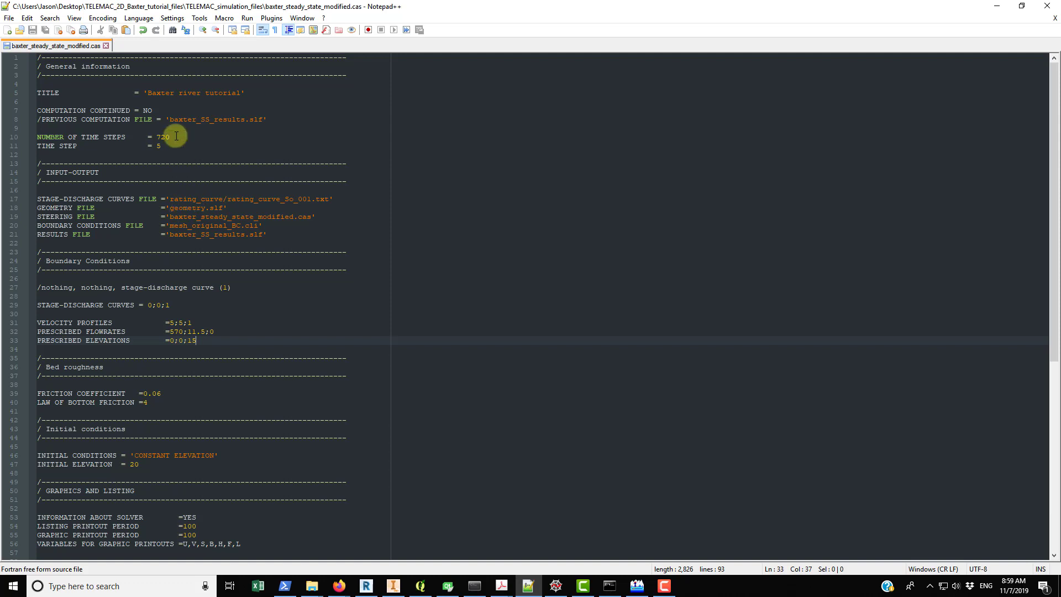
Step: Examine the TITLE, COMPUTATION CONTINUED and PREVIOUS COMPUTATION FILE entries in the General information section
left_click_drag(40, 93, 251, 92)
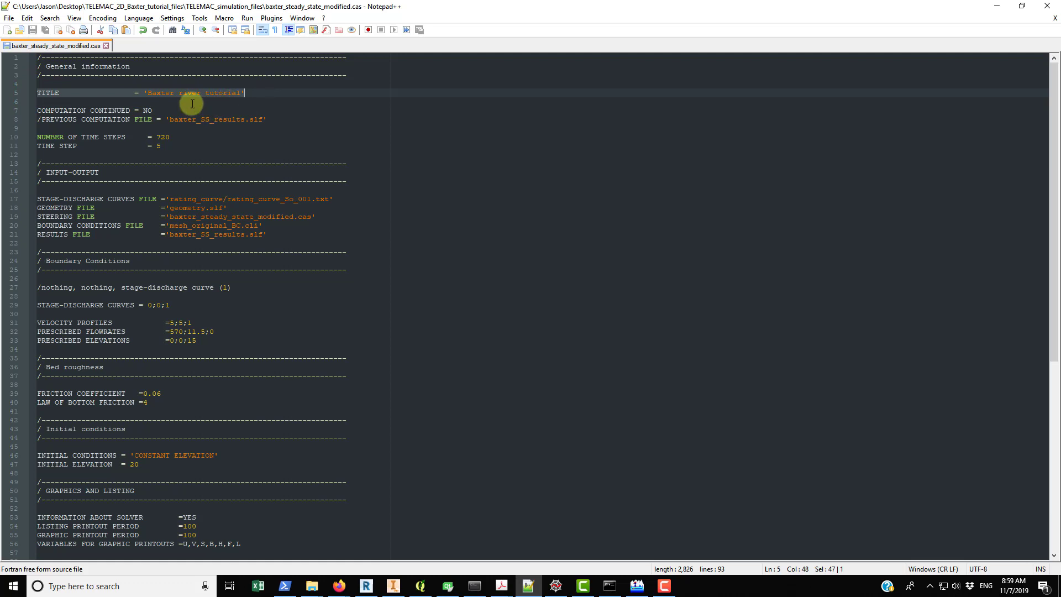
left_click(178, 114)
left_click(89, 138)
left_click_drag(39, 110, 171, 109)
left_click(160, 136)
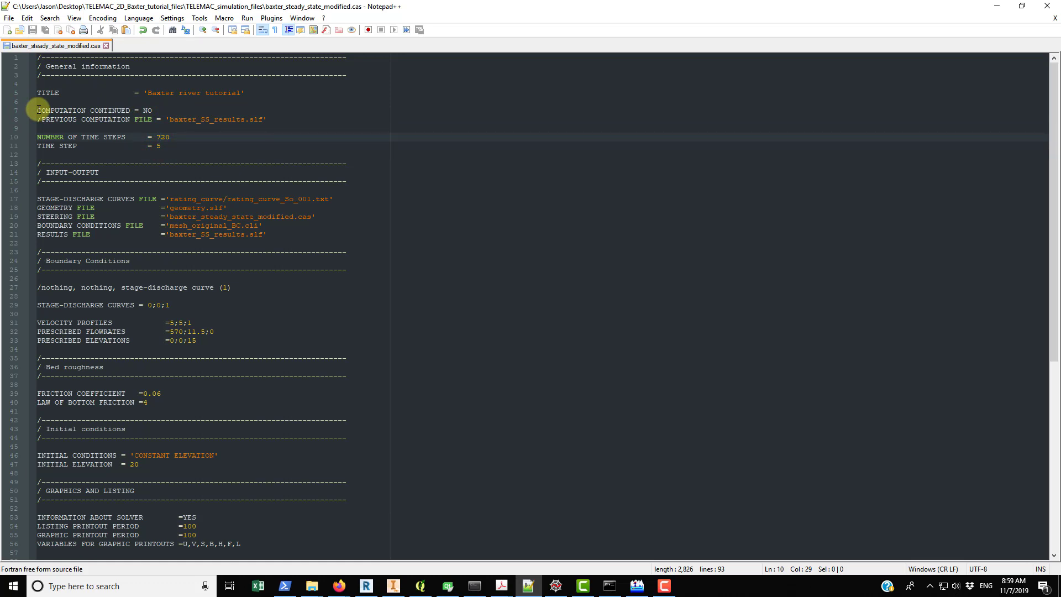
left_click(150, 110)
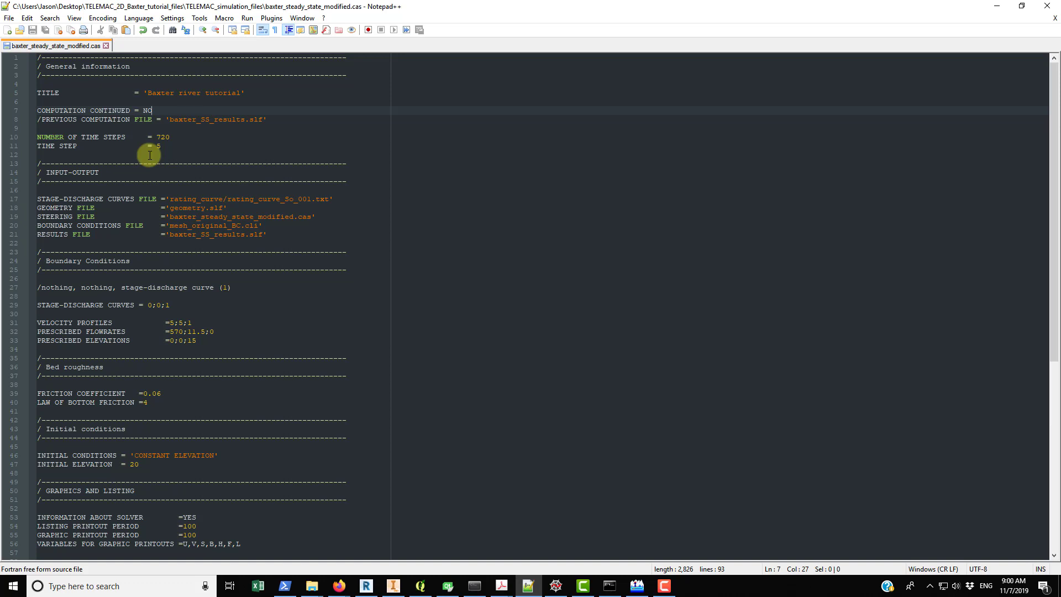
left_click_drag(165, 119, 274, 121)
left_click(214, 146)
Step: Uncomment the PREVIOUS COMPUTATION FILE line, restore its leading slash, and save the steering file
left_click(40, 120)
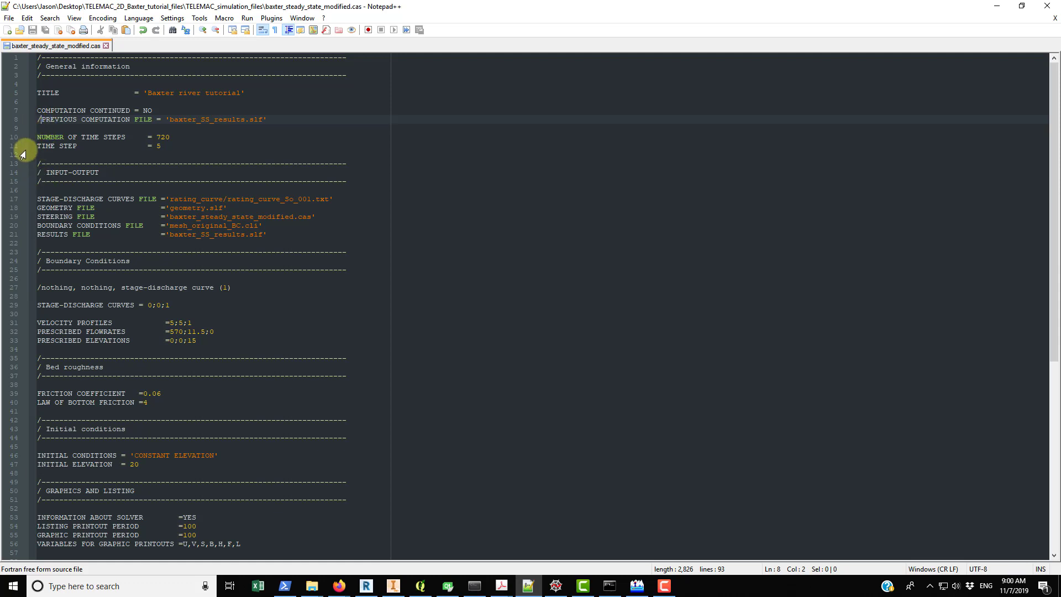
key("BackSpace")
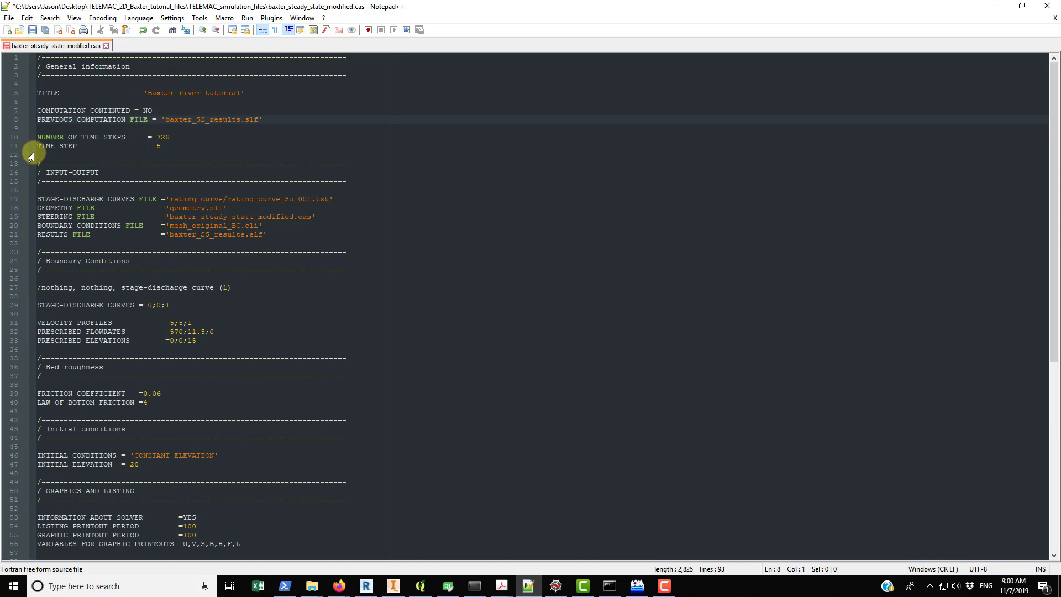
type("/")
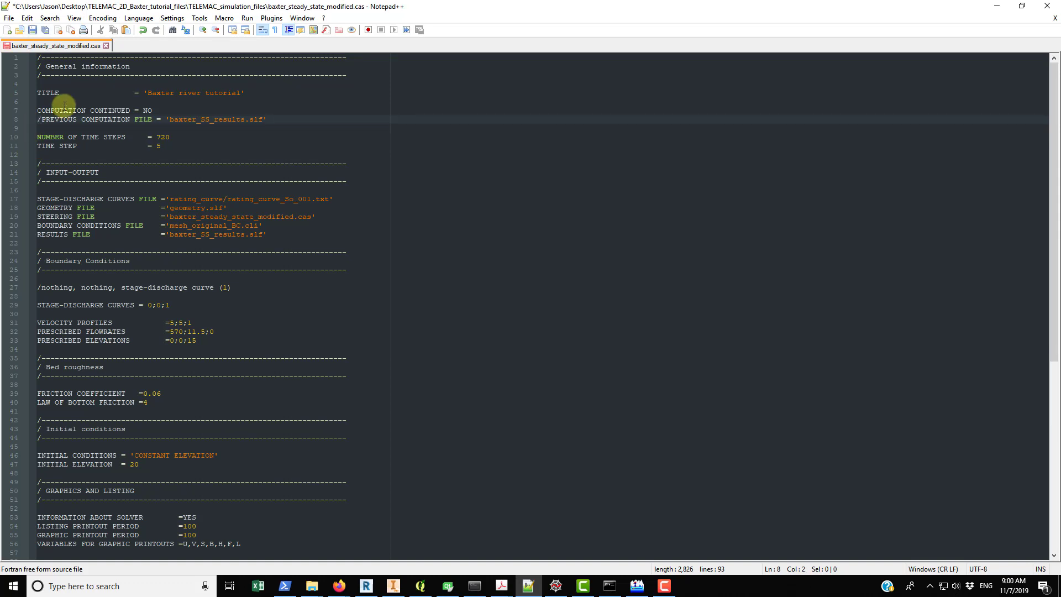
key("ctrl+s")
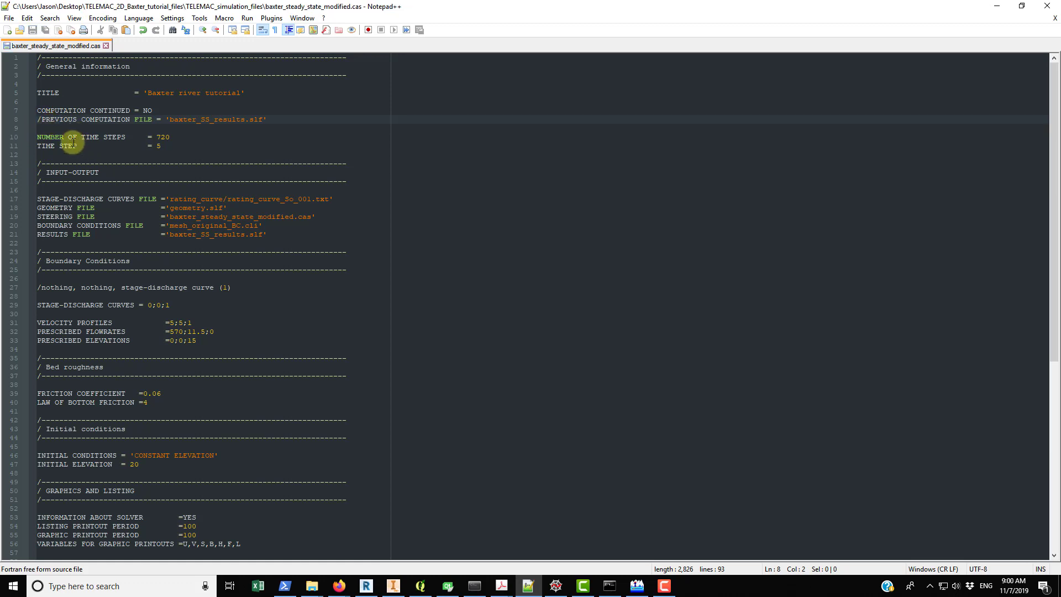
Step: Examine the two time-step settings, the STAGE-DISCHARGE CURVES FILE path and the third value of STAGE-DISCHARGE CURVES
left_click_drag(37, 137, 179, 137)
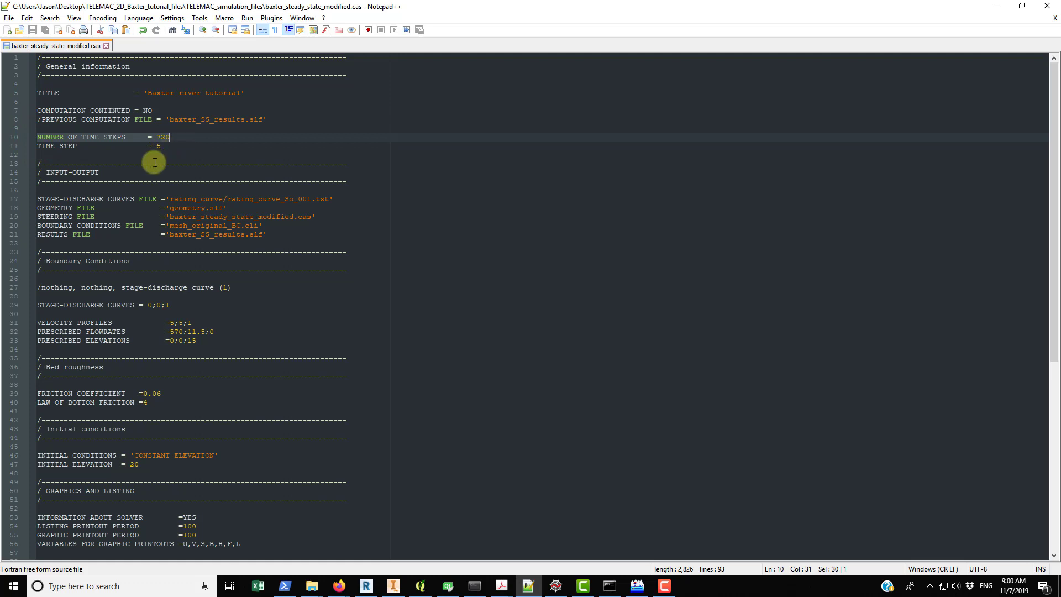
left_click_drag(35, 146, 166, 145)
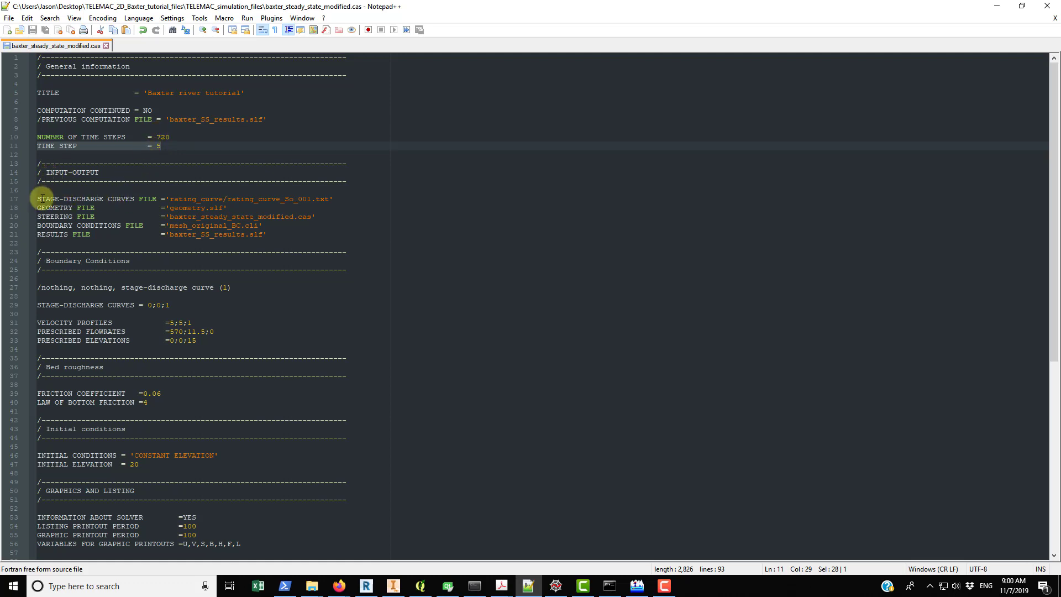
left_click_drag(40, 200, 336, 199)
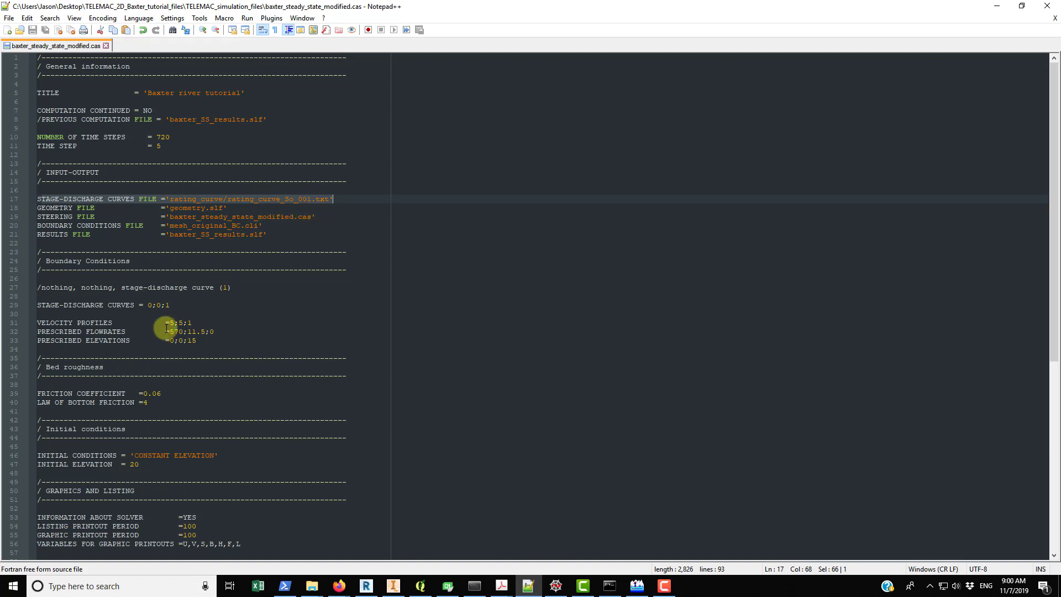
left_click_drag(166, 305, 173, 305)
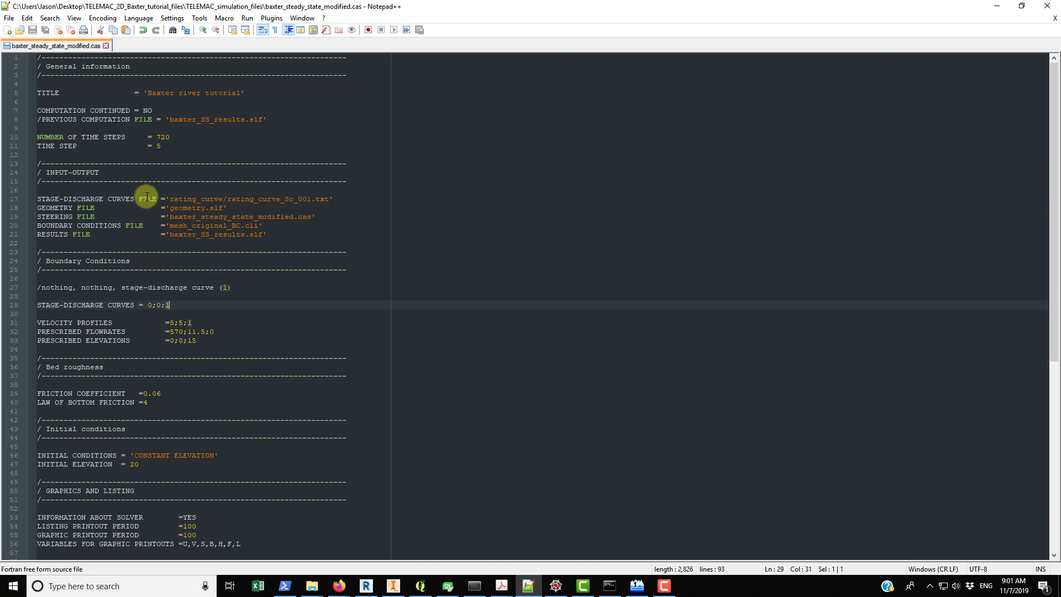
left_click(171, 306)
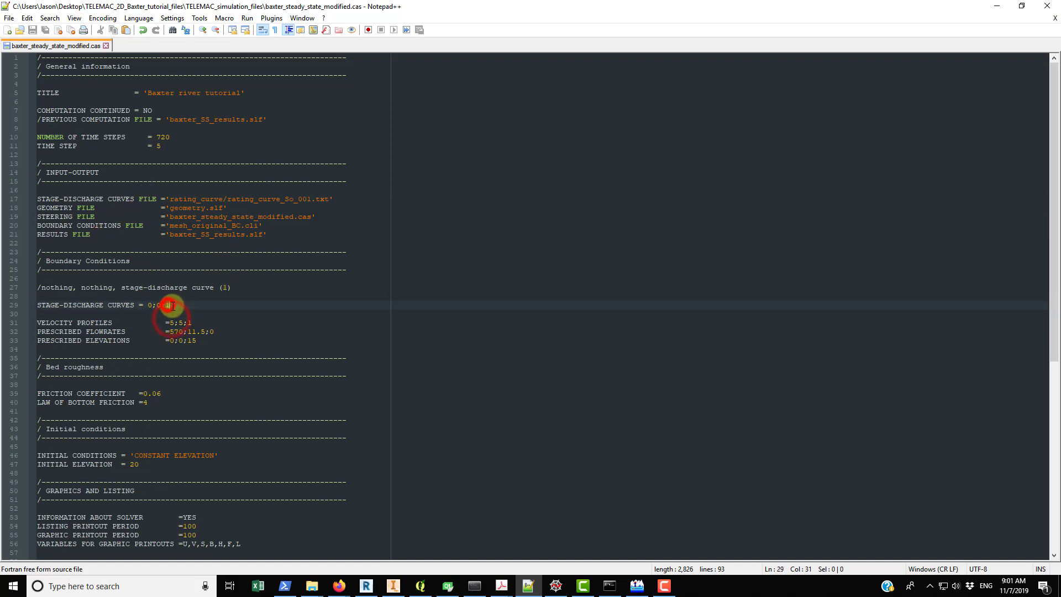
left_click_drag(166, 305, 175, 306)
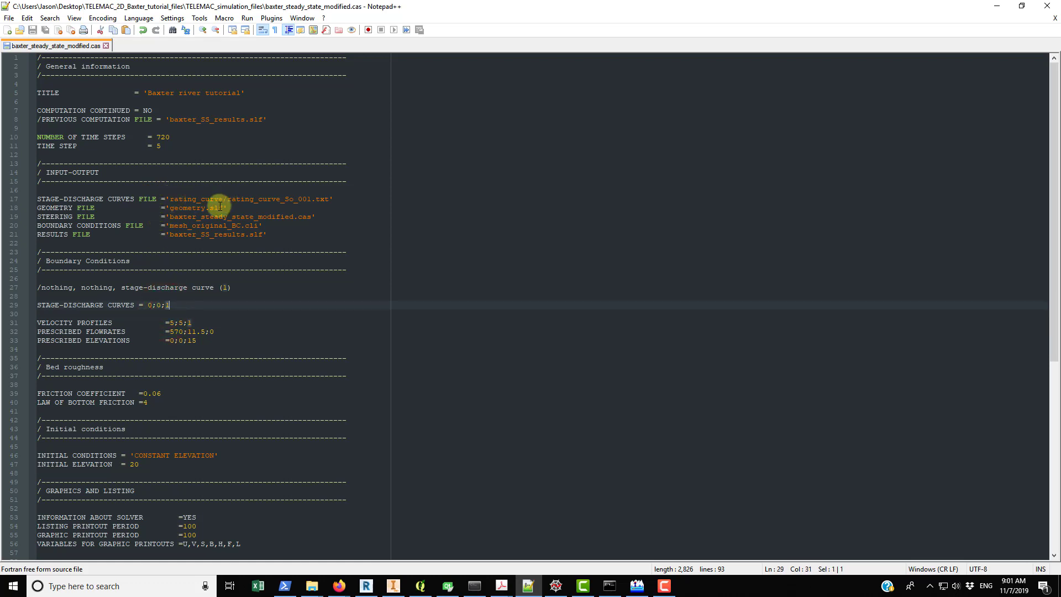
Step: Switch to File Explorer, inspect the rating_curve folder, and return to TELEMAC_simulation_files to locate baxter_steady_state_modified.cas
left_click(312, 587)
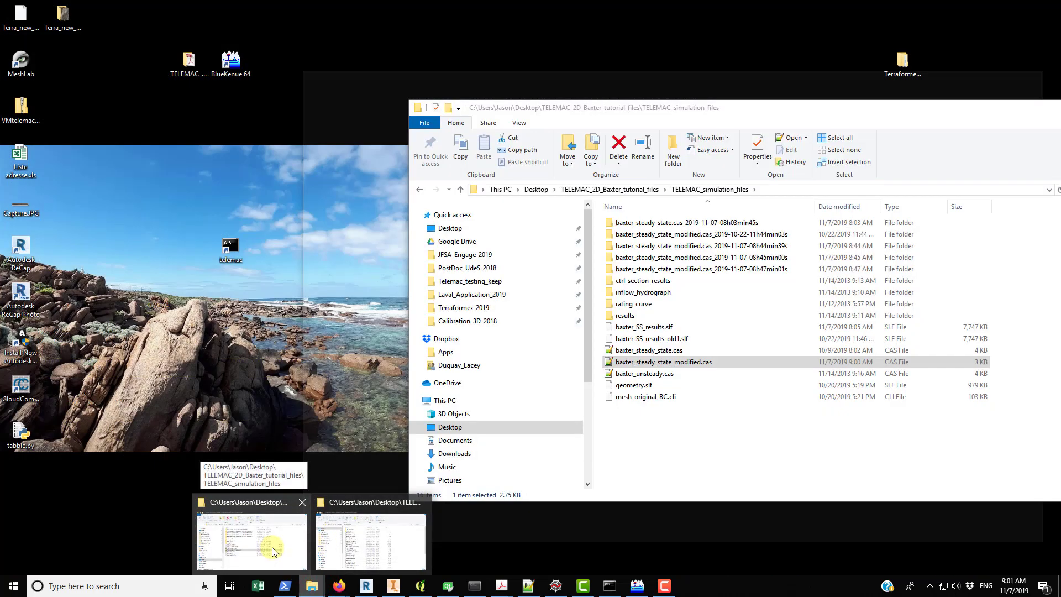
left_click(272, 547)
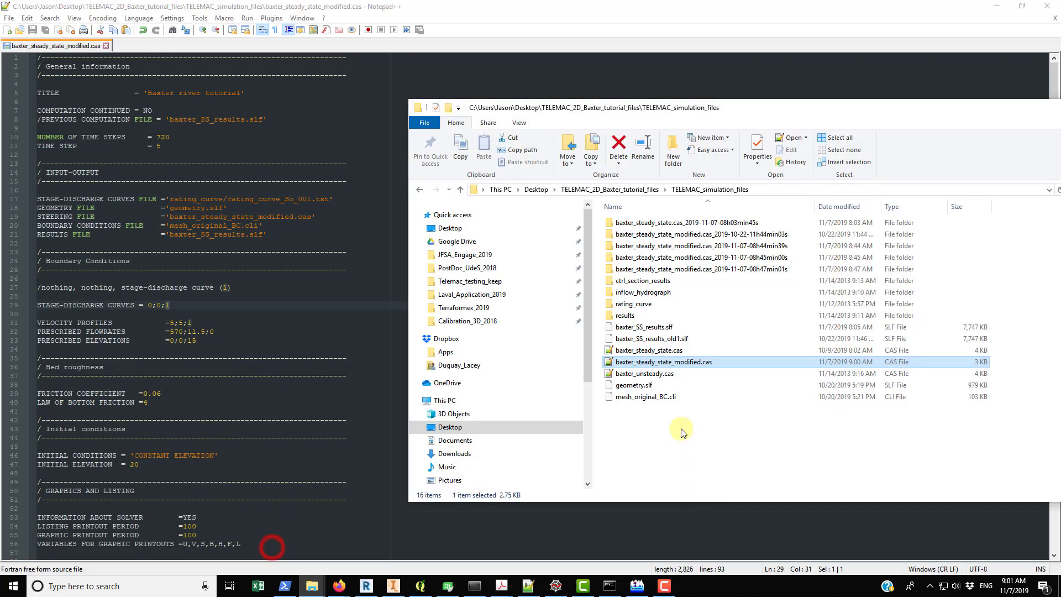
double_click(641, 304)
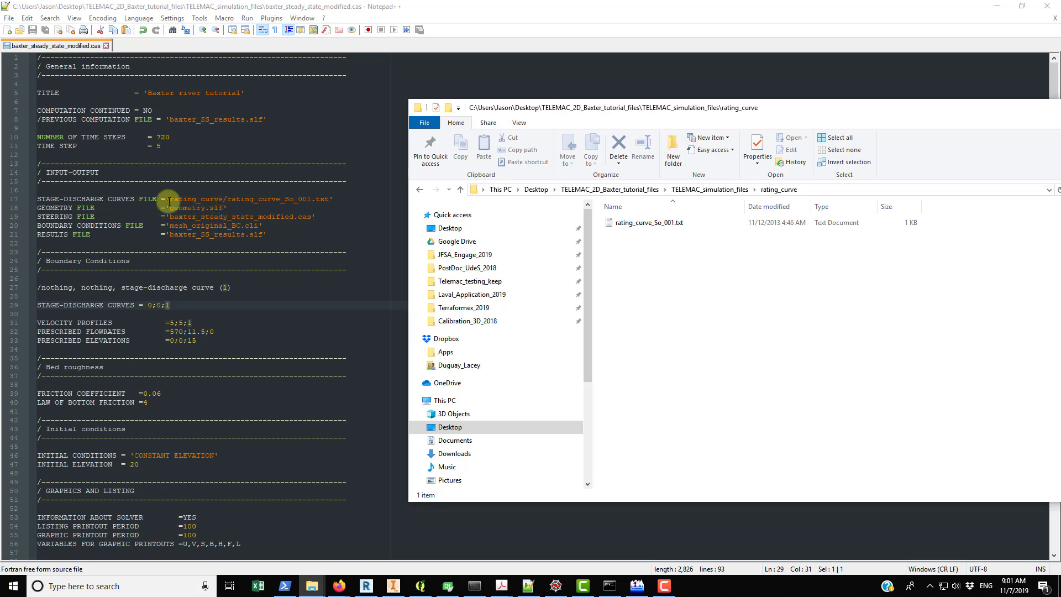
left_click(420, 190)
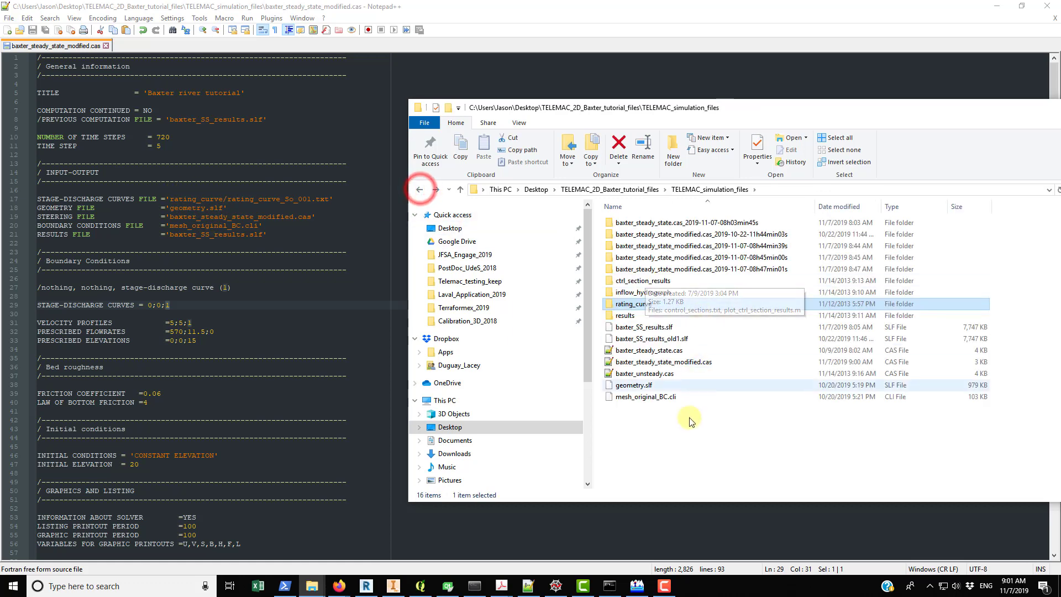
left_click(666, 362)
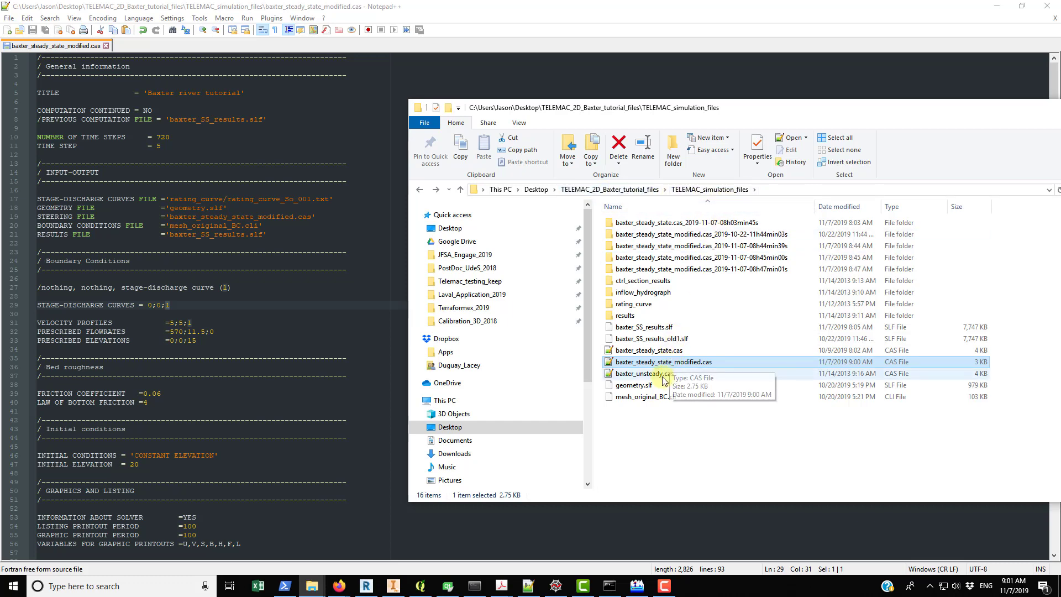
left_click(658, 366)
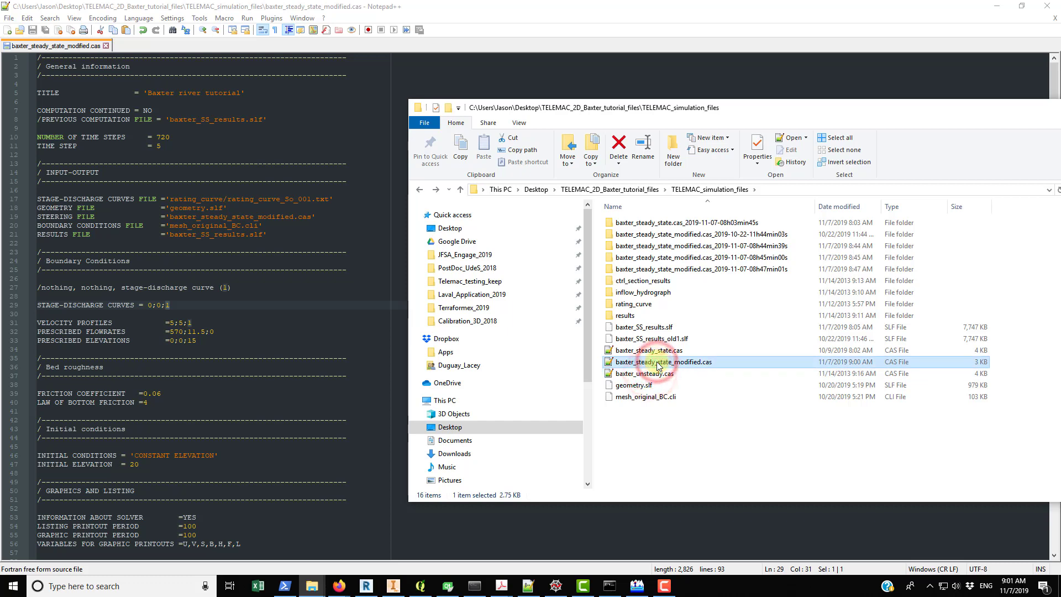
Step: Check the start of the stage-discharge file path, then open rating_curve_So_001.txt from the rating_curve folder in Notepad++
left_click_drag(170, 200, 179, 201)
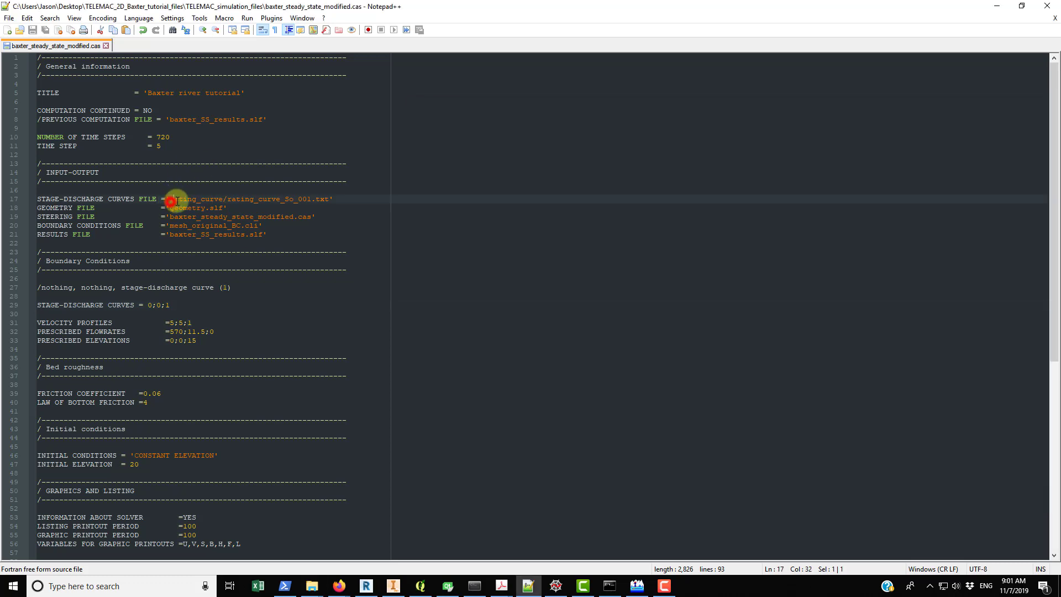
mouse_move(311, 592)
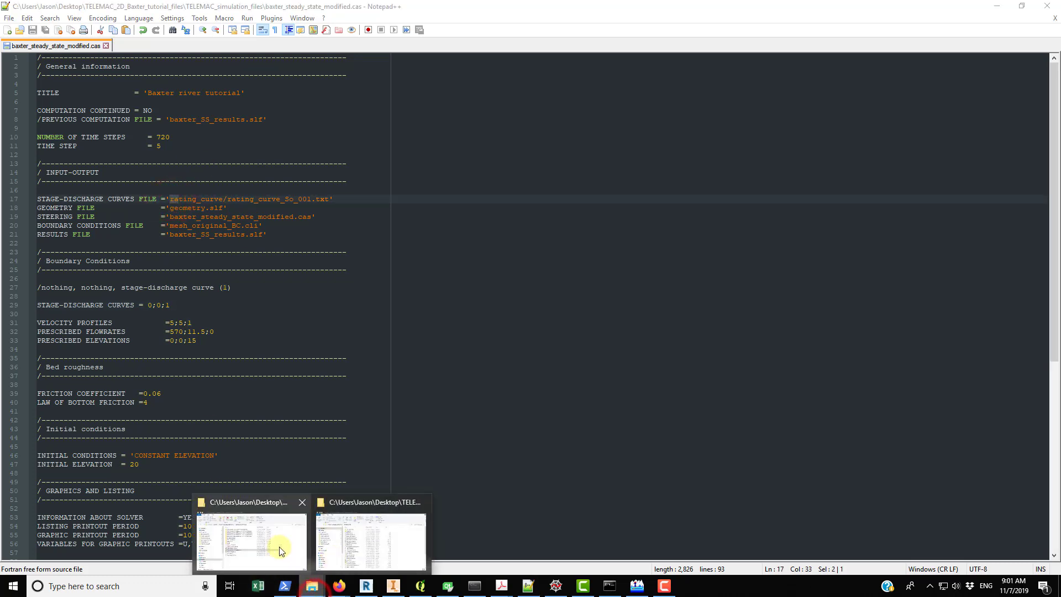
left_click(270, 550)
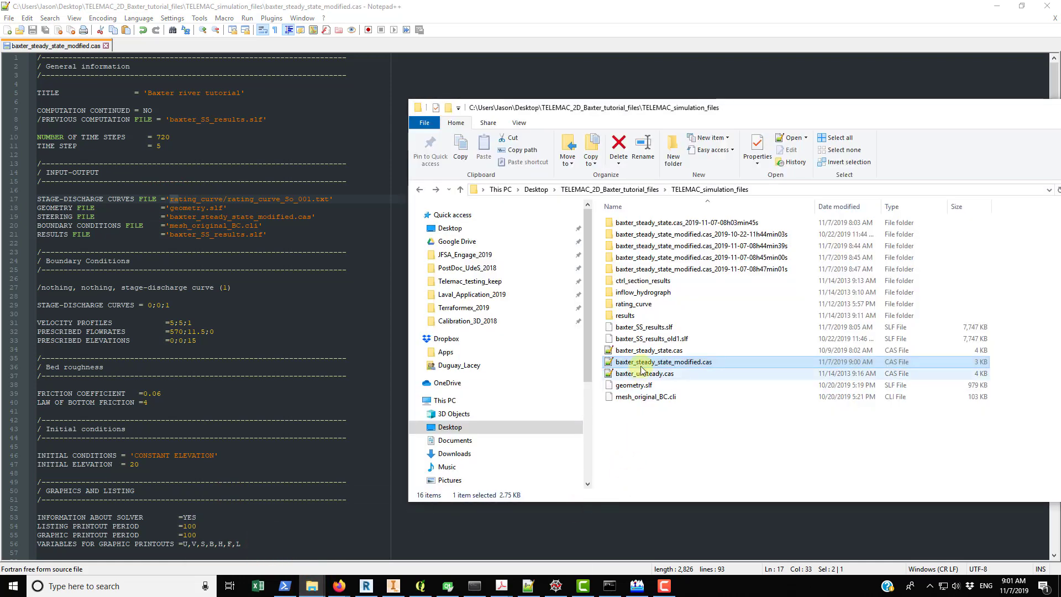
double_click(634, 305)
left_click(639, 227)
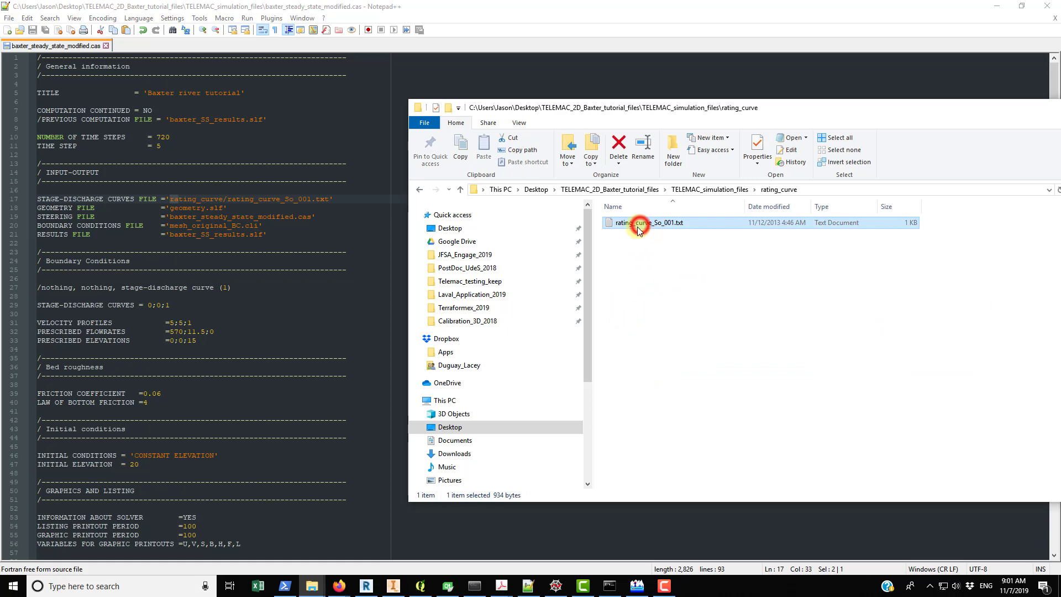
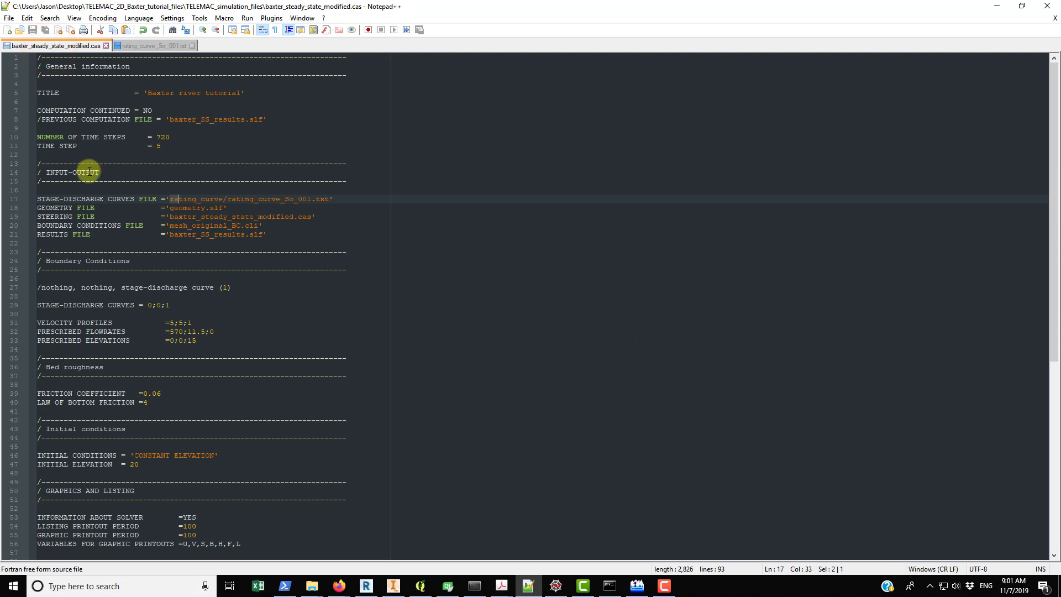
Step: Examine the GEOMETRY FILE line in the steering file, then switch to BlueKenue and locate the matching geometry object
left_click_drag(37, 209, 250, 209)
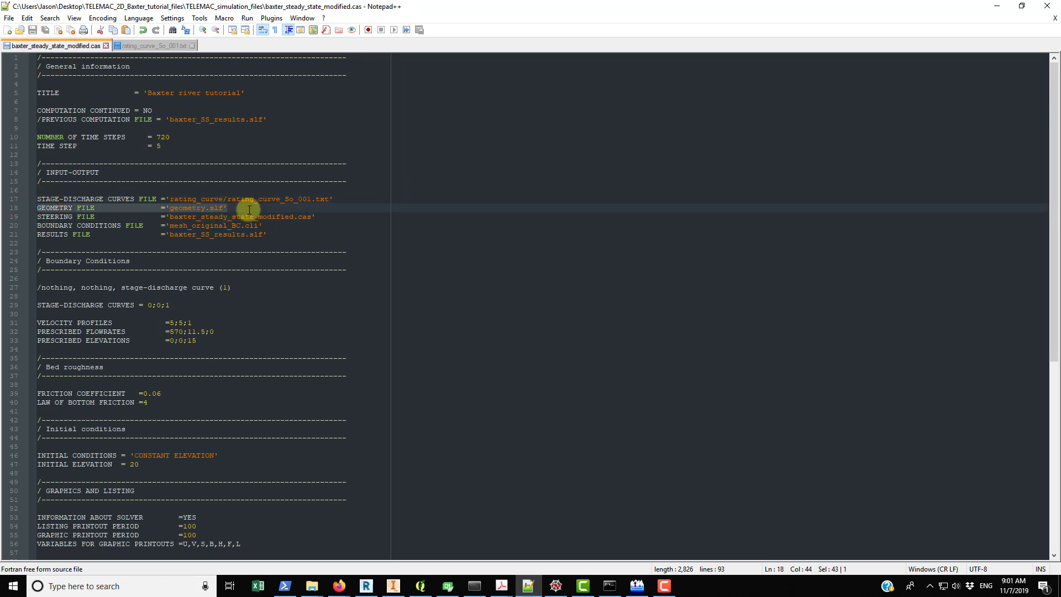
left_click(638, 586)
right_click(50, 343)
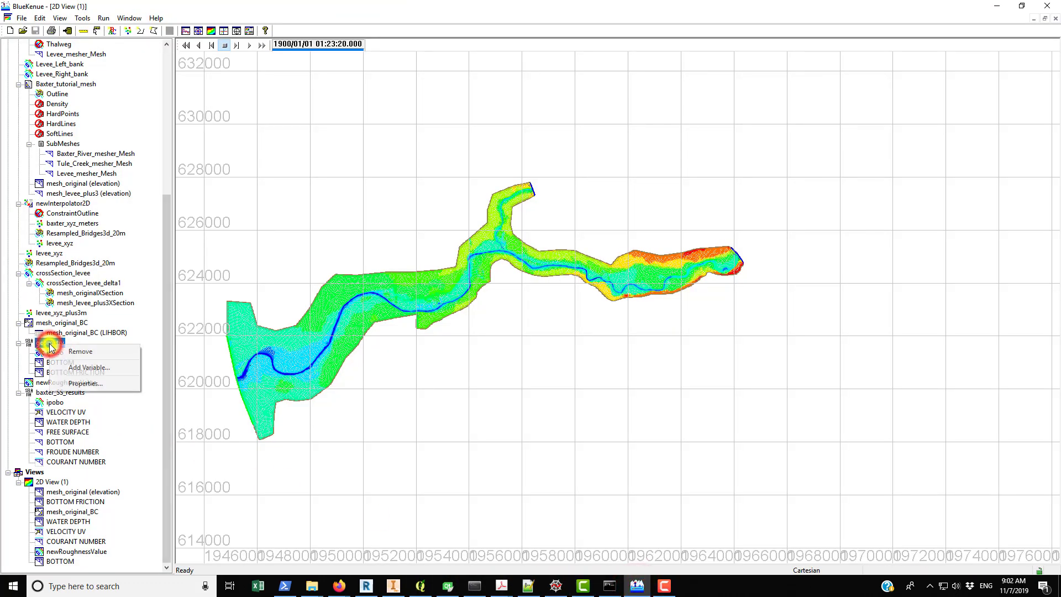
left_click(219, 175)
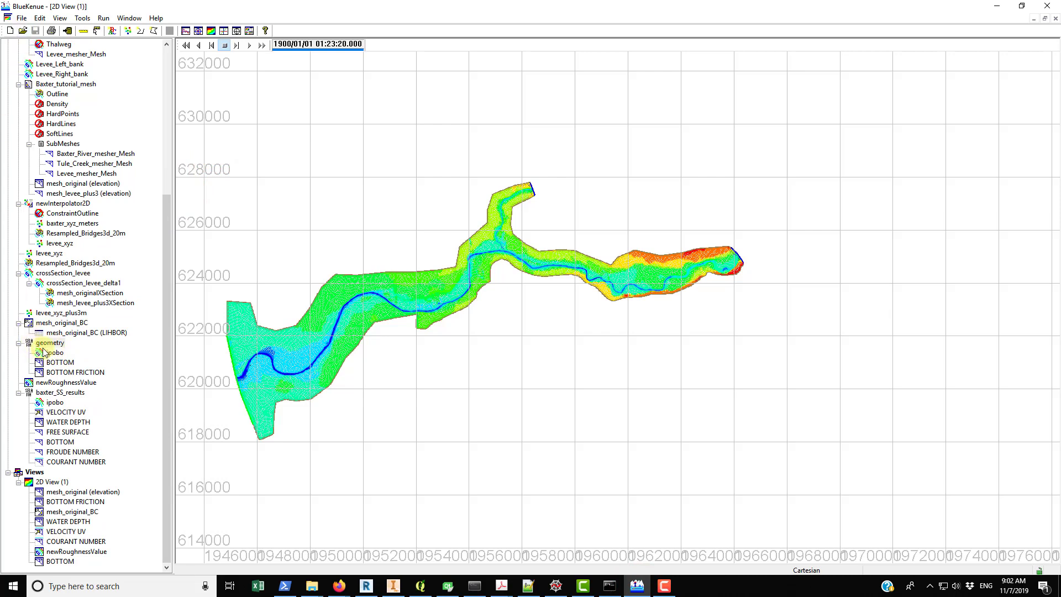
Step: Check BOTTOM FRICTION under the geometry object, then switch to File Explorer and locate geometry.slf in TELEMAC_simulation_files
left_click(60, 372)
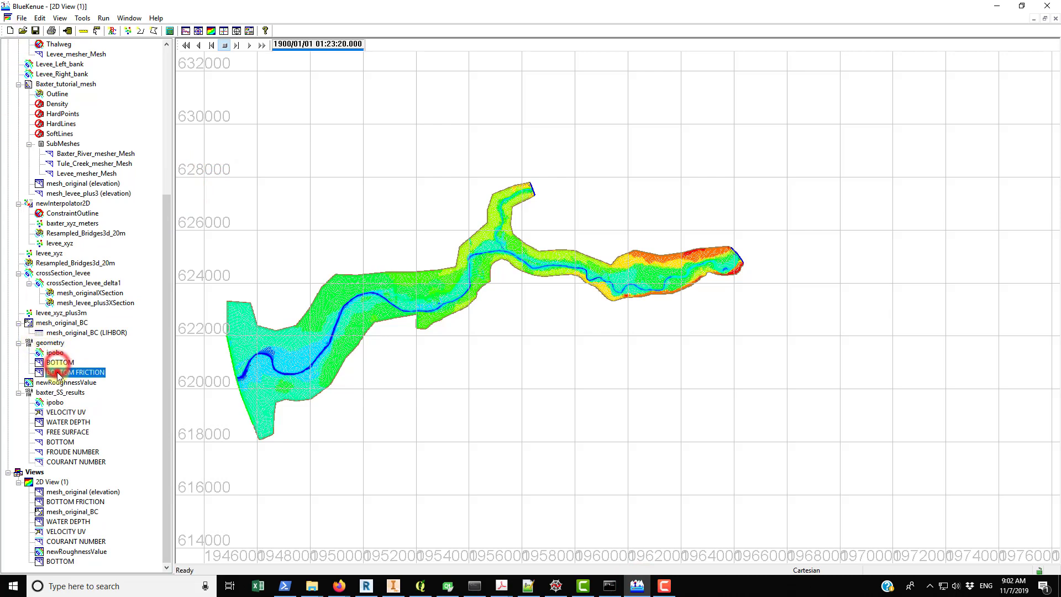
left_click(526, 587)
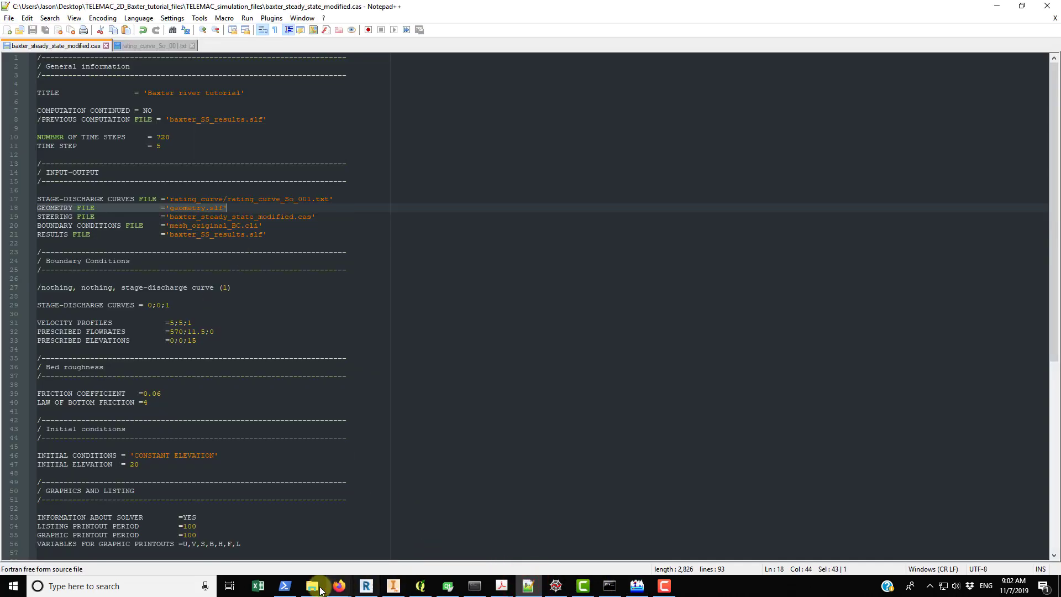
mouse_move(321, 591)
left_click(291, 545)
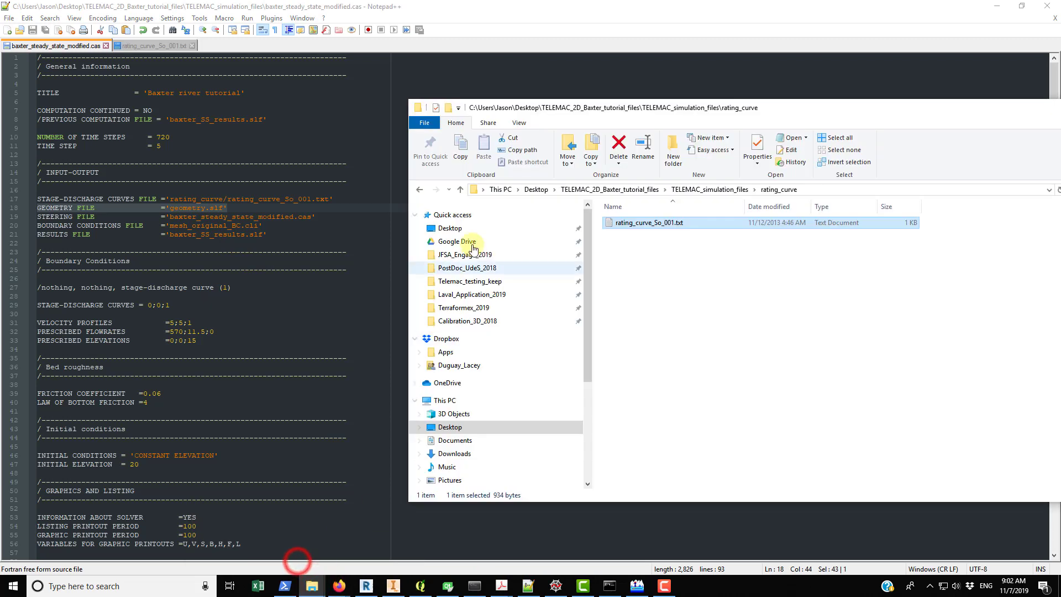
left_click(419, 189)
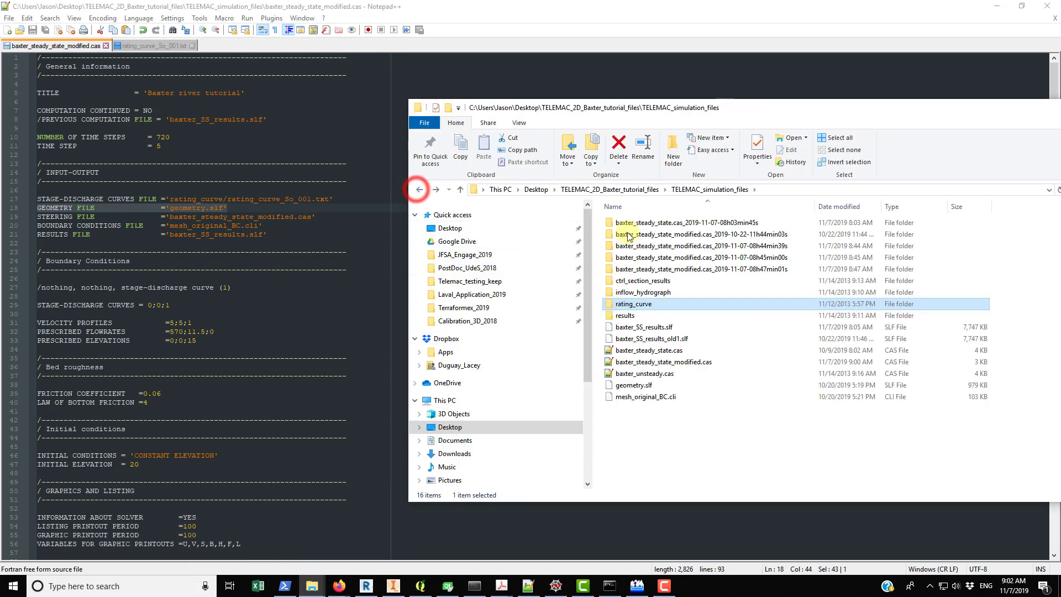
left_click(633, 387)
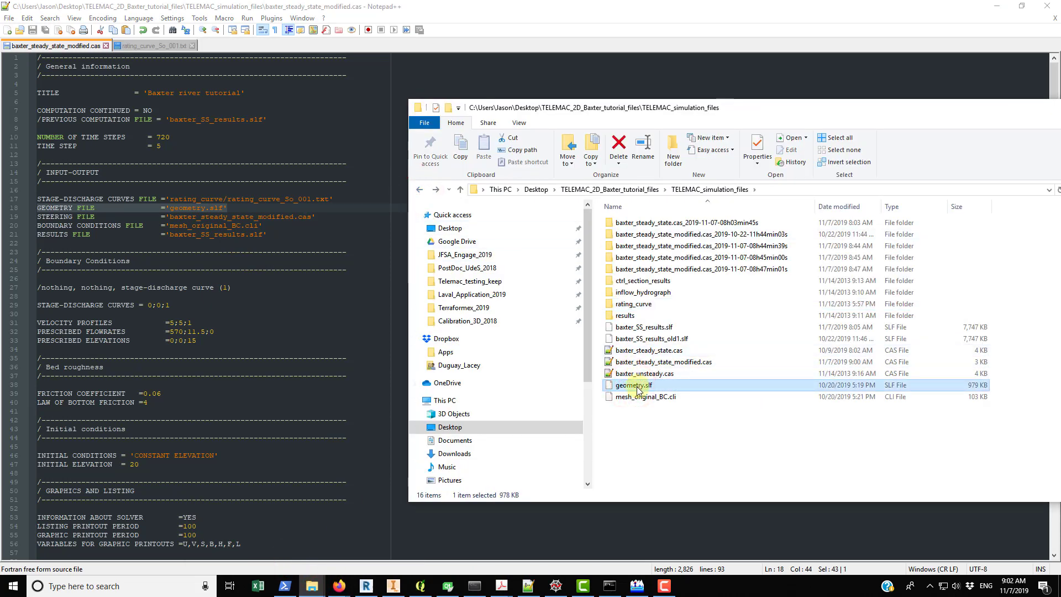
Step: Check that baxter_steady_state_modified.cas and geometry.slf sit in the same simulation folder
left_click(691, 363)
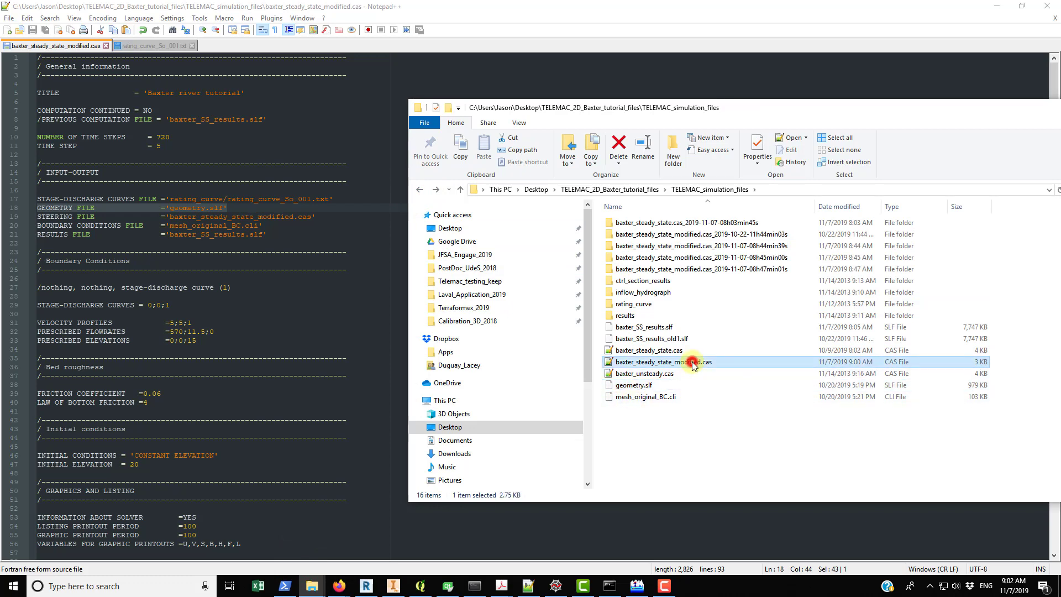
left_click(649, 387)
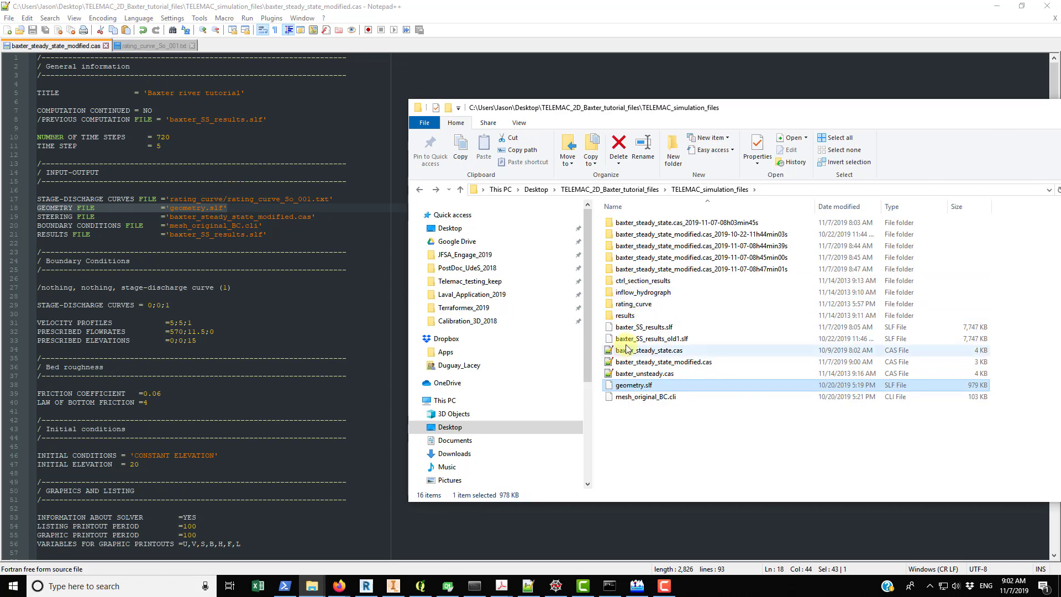
left_click(666, 375)
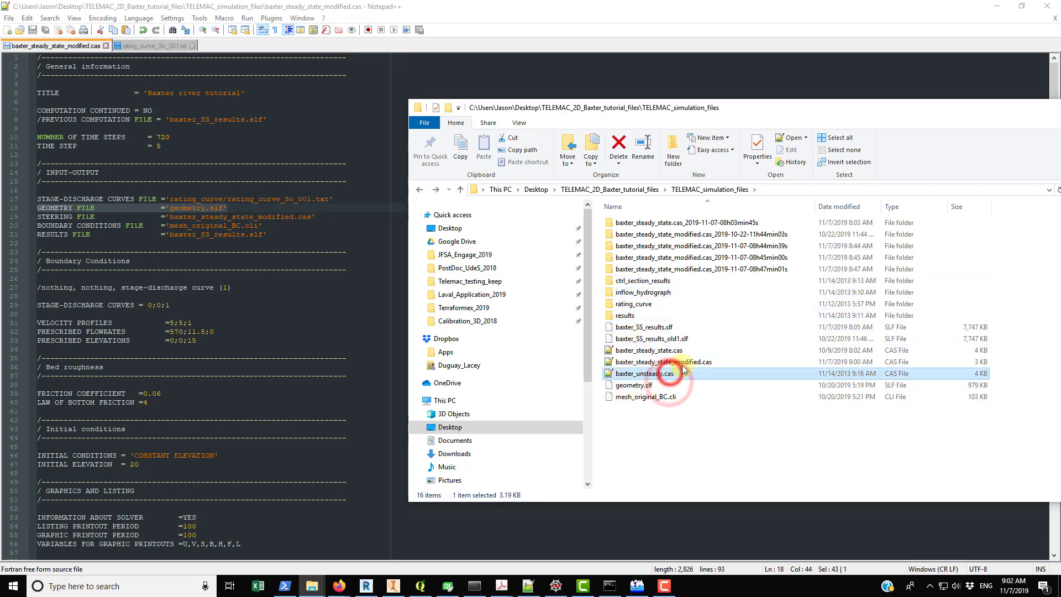
left_click(663, 386)
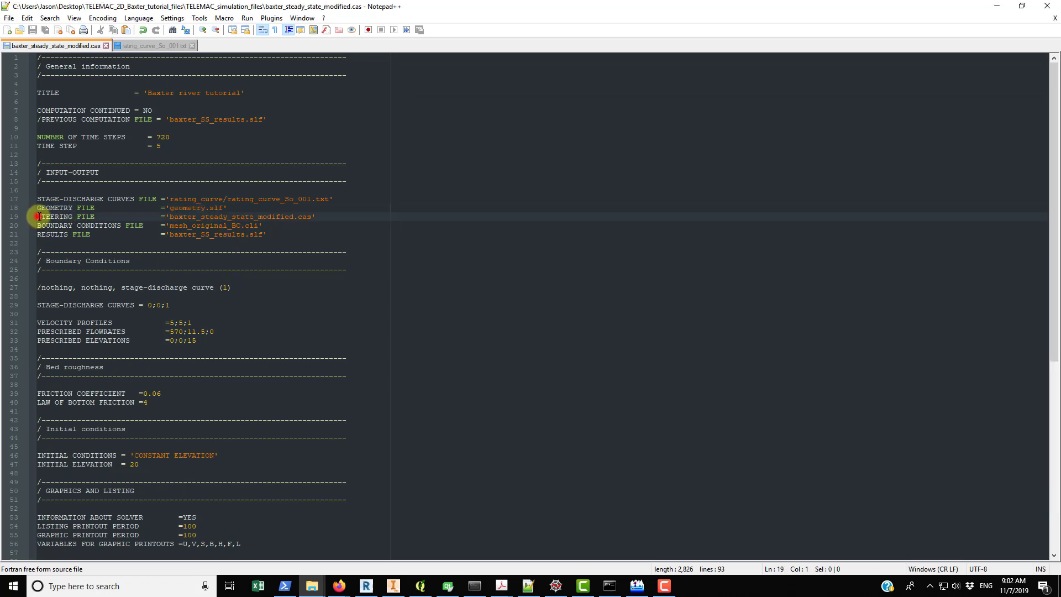
Step: Return to the steering file in Notepad++ and examine the STEERING FILE line naming baxter_steady_state_modified.cas
left_click(37, 217)
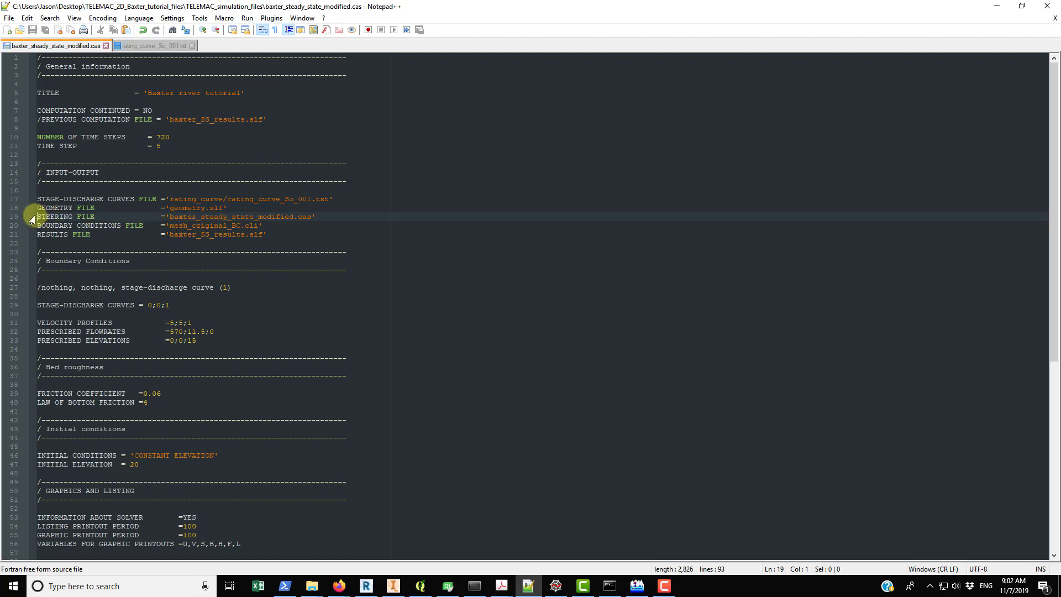
left_click_drag(37, 215, 334, 219)
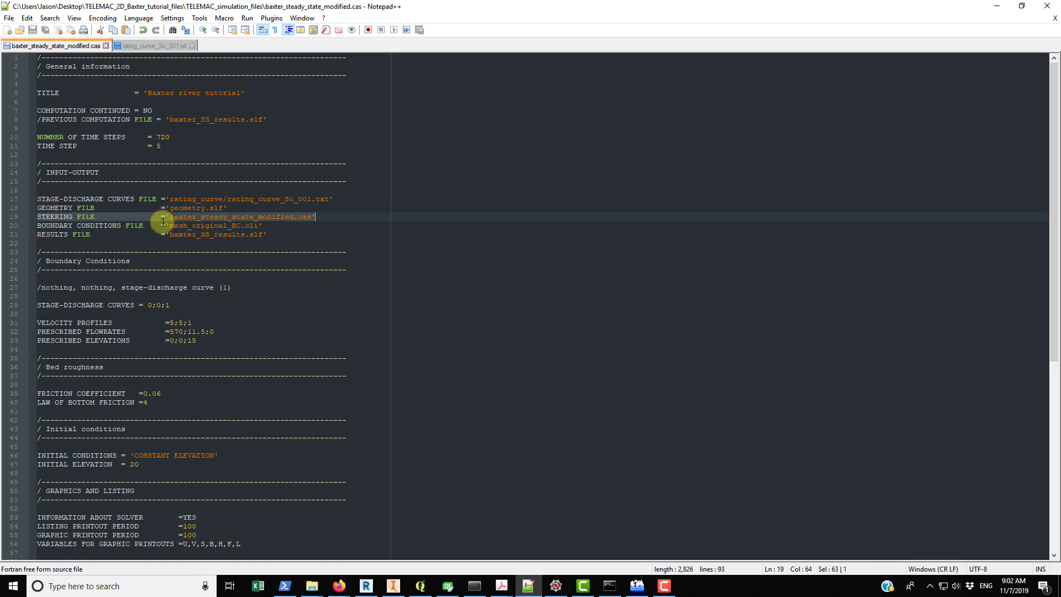
left_click(178, 234)
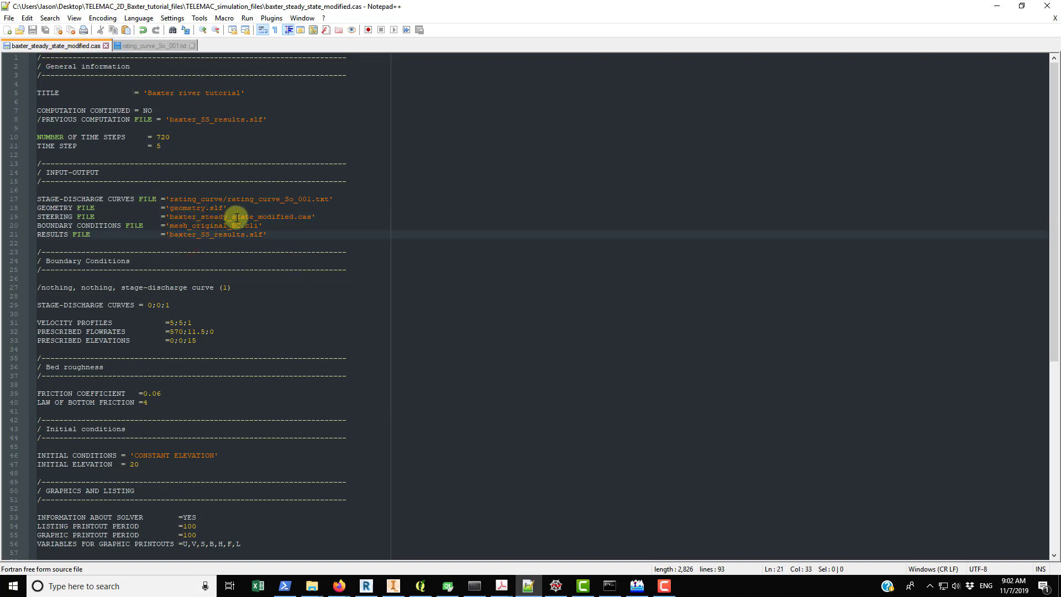
left_click(61, 216)
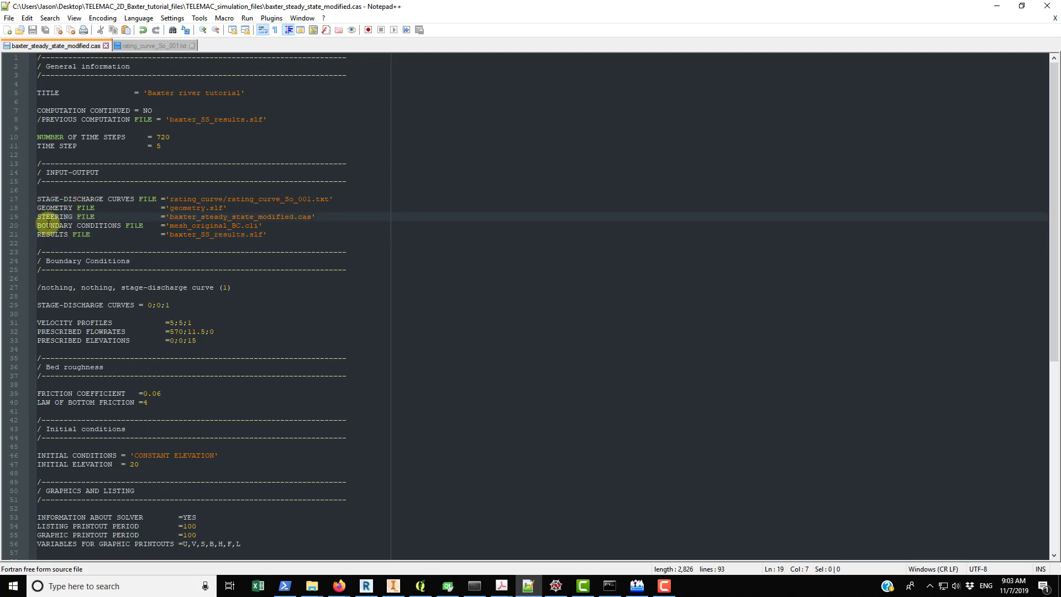
Step: Switch to BlueKenue to locate the mesh_original_BC boundary conditions object, then return to the steering file in Notepad++
left_click(637, 586)
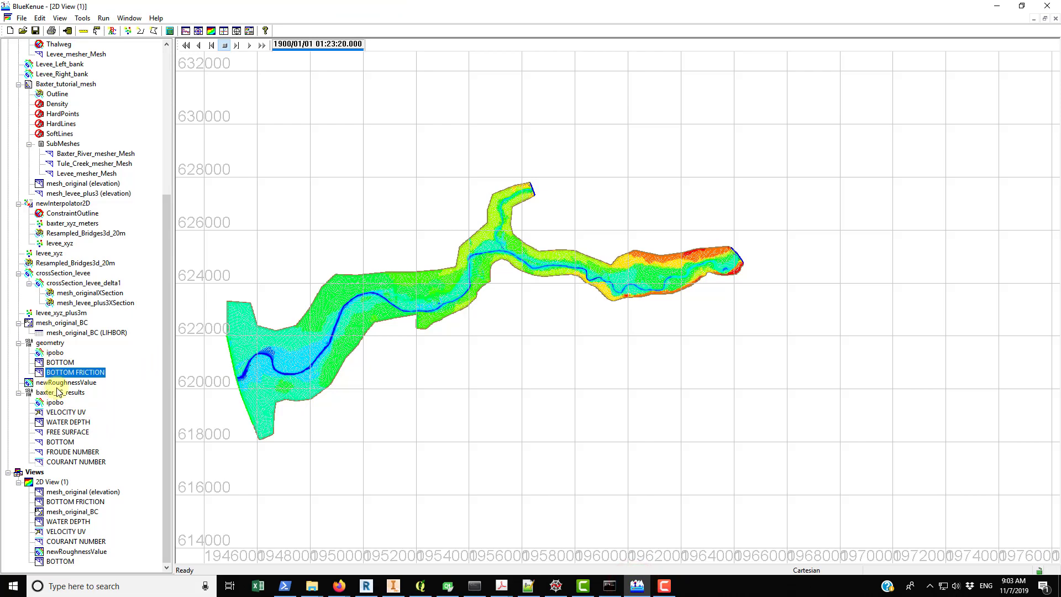
left_click(47, 326)
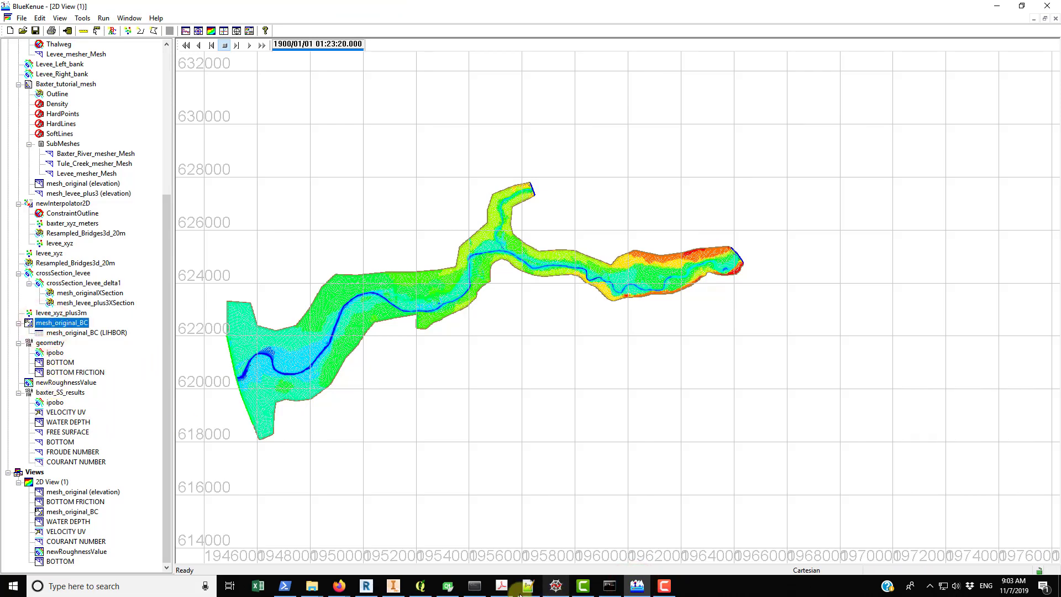
left_click(339, 587)
left_click(312, 587)
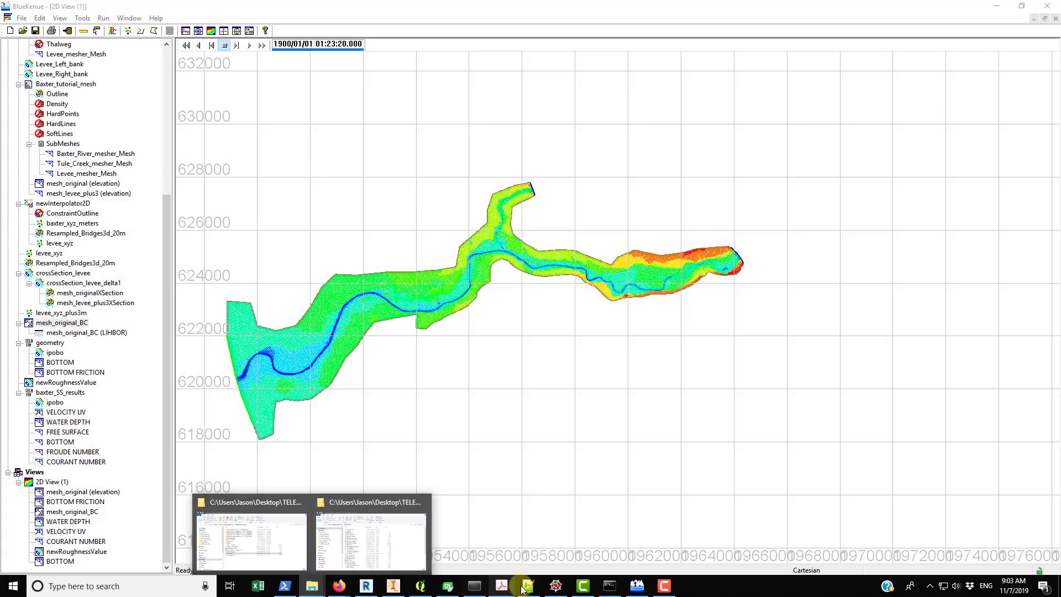
left_click(527, 587)
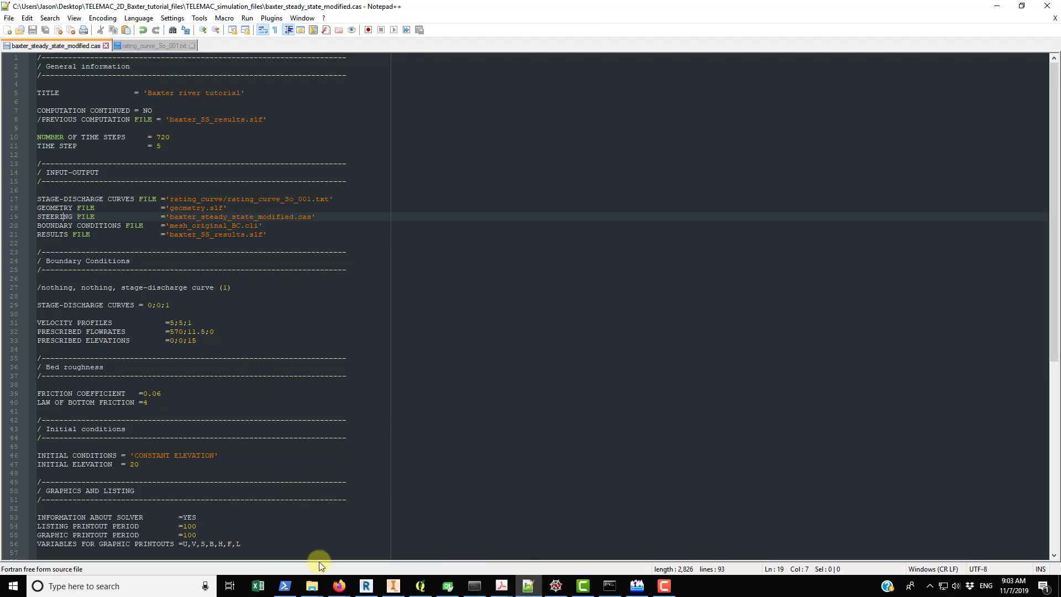
Step: Examine the BOUNDARY CONDITIONS FILE name, then switch to File Explorer and locate mesh_original_BC.cli
left_click_drag(170, 225, 260, 226)
left_click(312, 586)
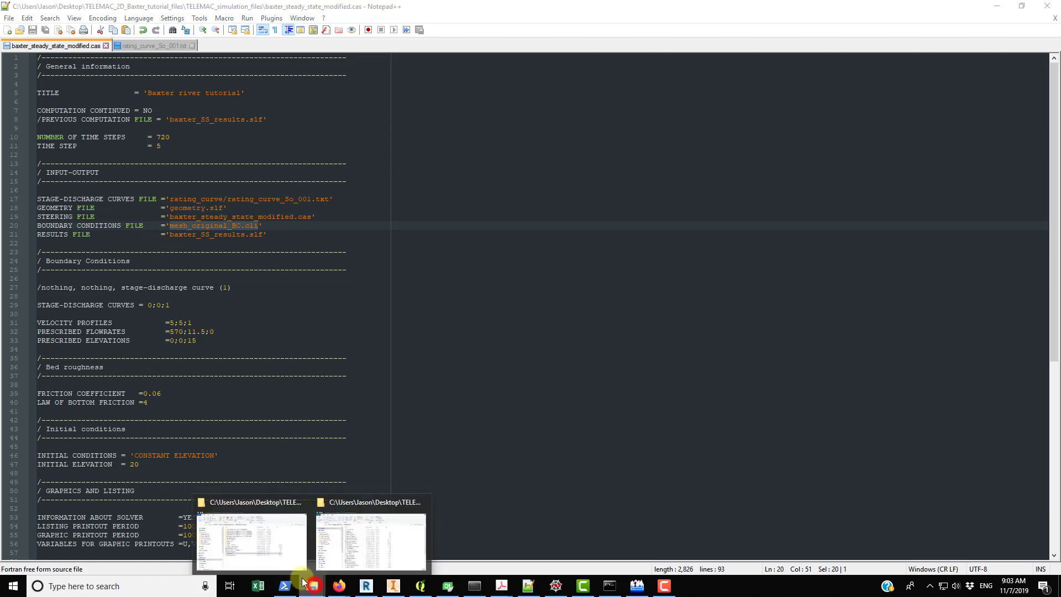
left_click(266, 551)
left_click(657, 400)
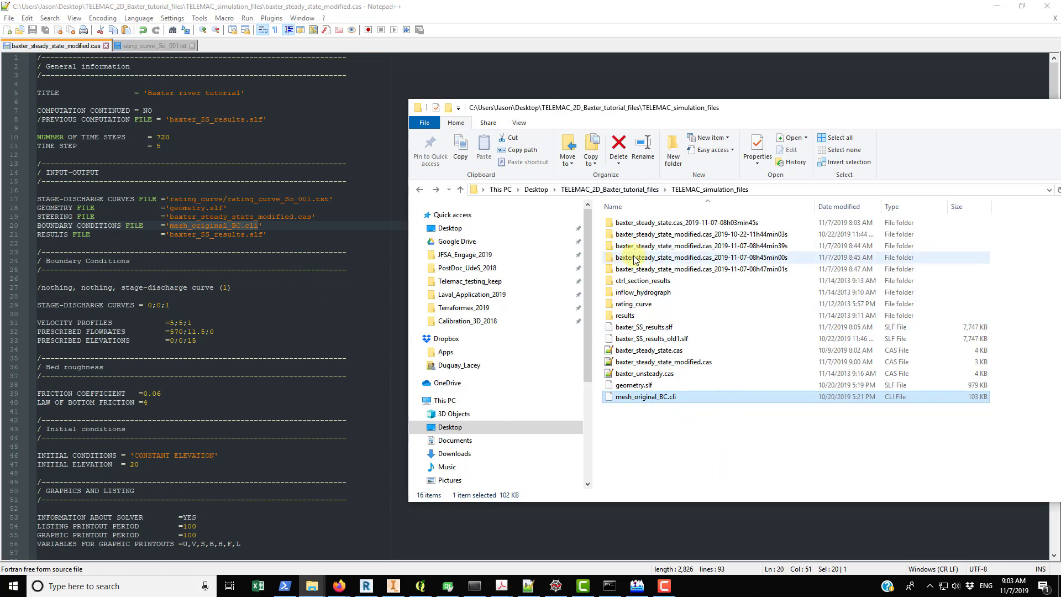
Step: Return to Notepad++ and examine the RESULTS FILE line and the whole INPUT-OUTPUT section of the steering file
left_click(218, 249)
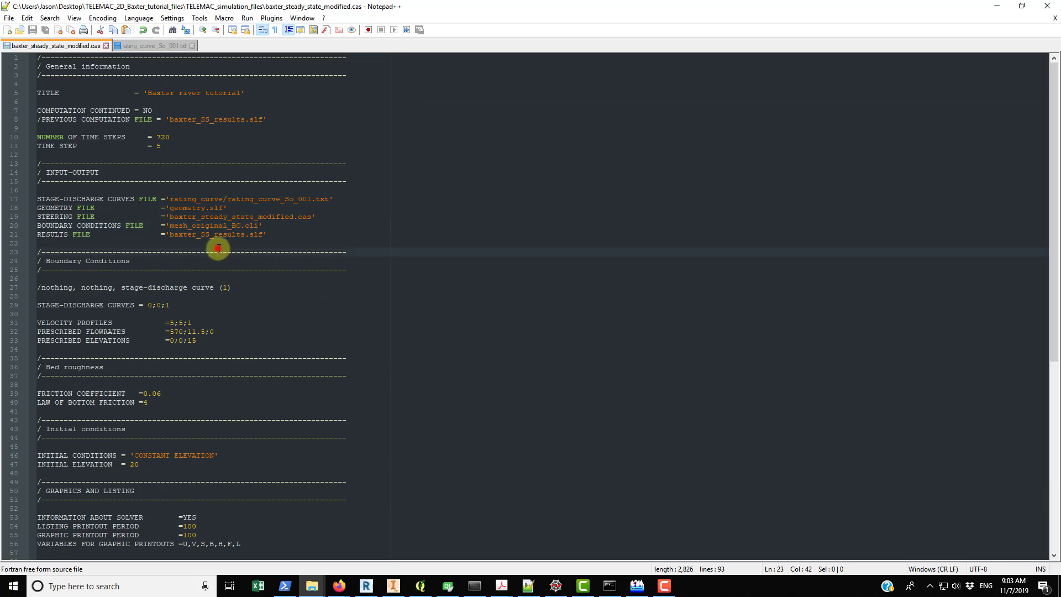
left_click_drag(34, 237, 274, 240)
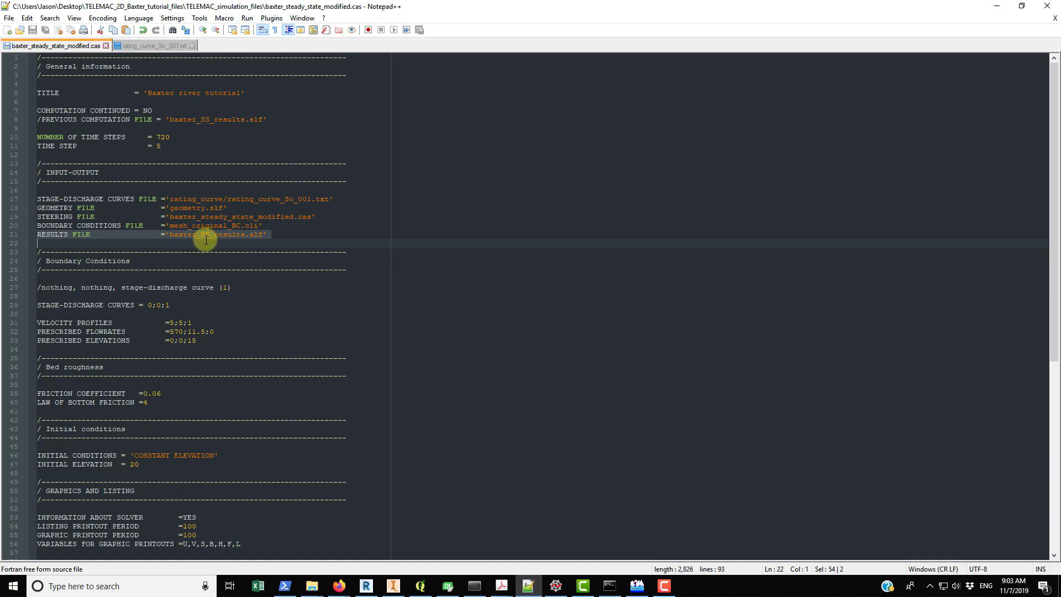
key("Escape")
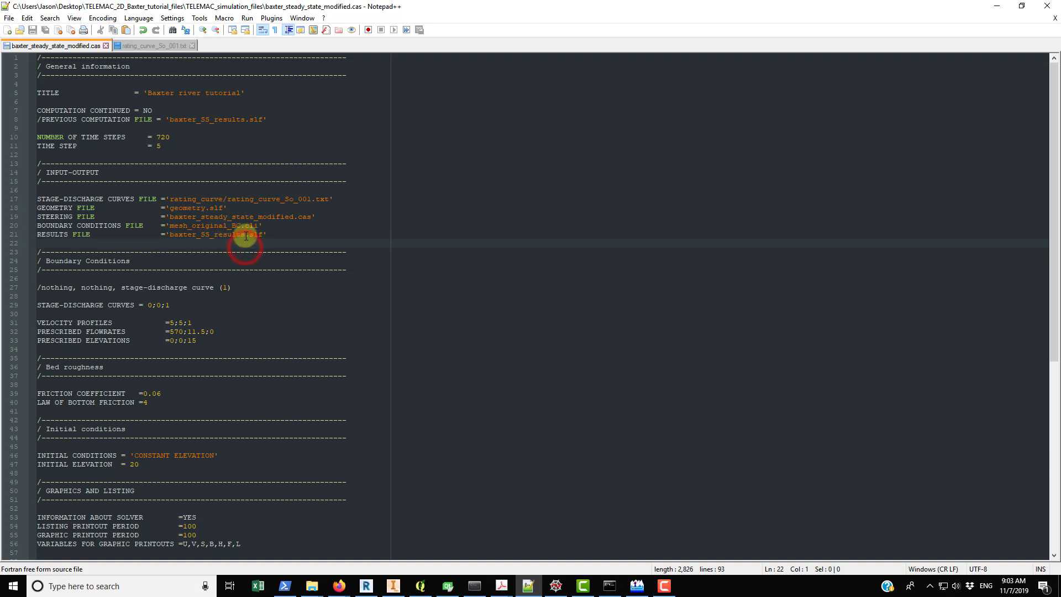
scroll(147, 313, "down", 1)
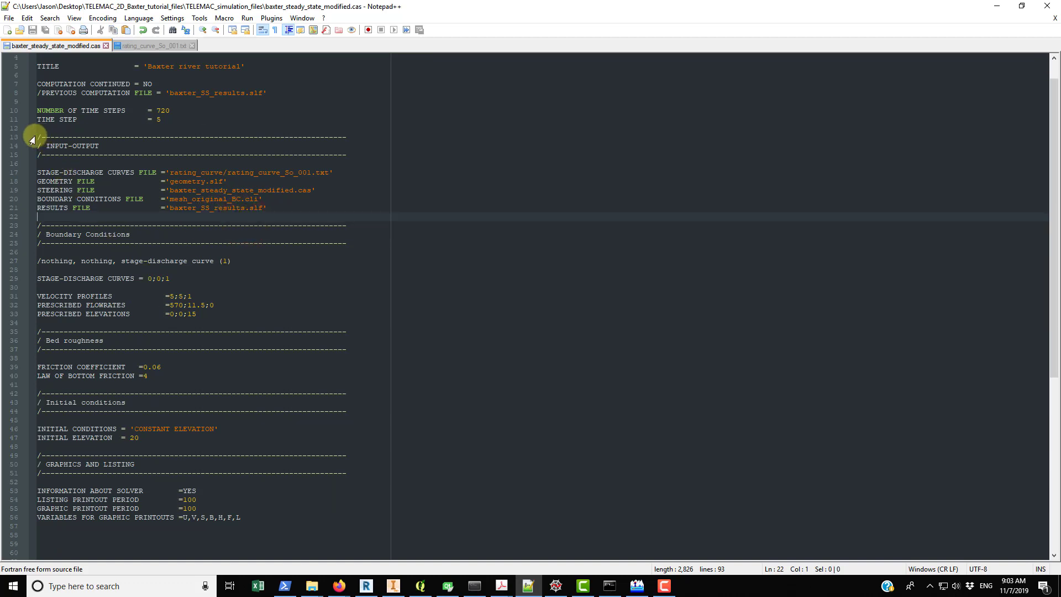
left_click_drag(37, 135, 362, 208)
left_click(351, 244)
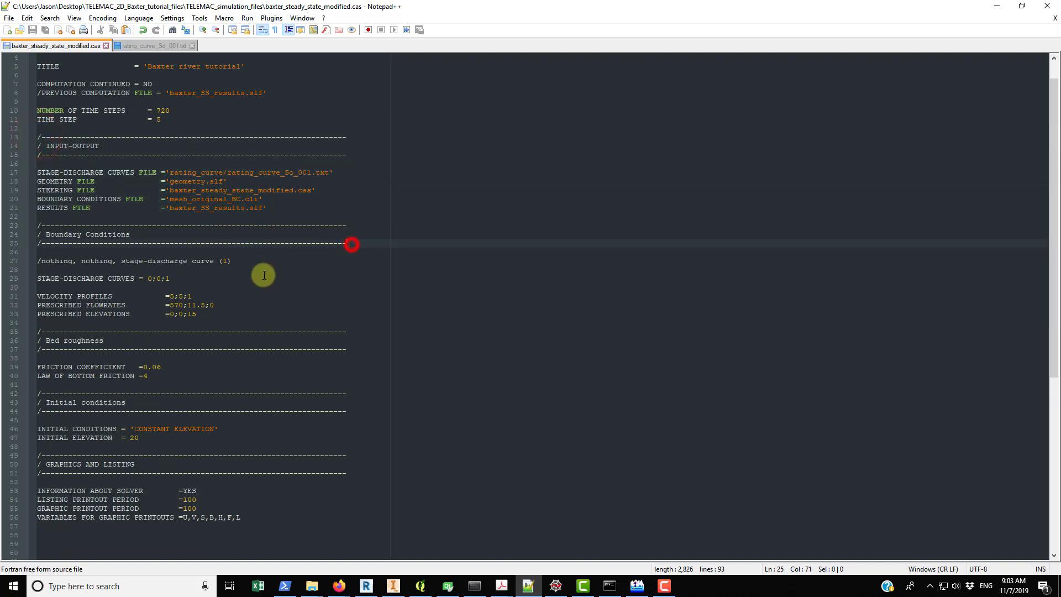
Step: In the Boundary Conditions section, delete the blank line between STAGE-DISCHARGE CURVES and VELOCITY PROFILES
scroll(165, 232, "down", 2)
left_click_drag(38, 173, 275, 250)
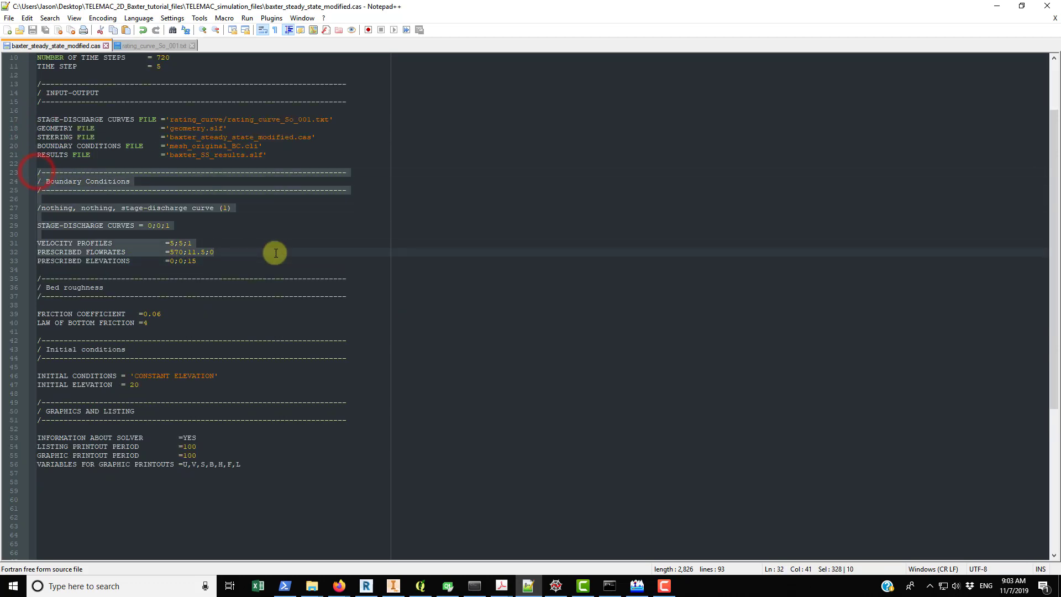
left_click(353, 254)
left_click(95, 234)
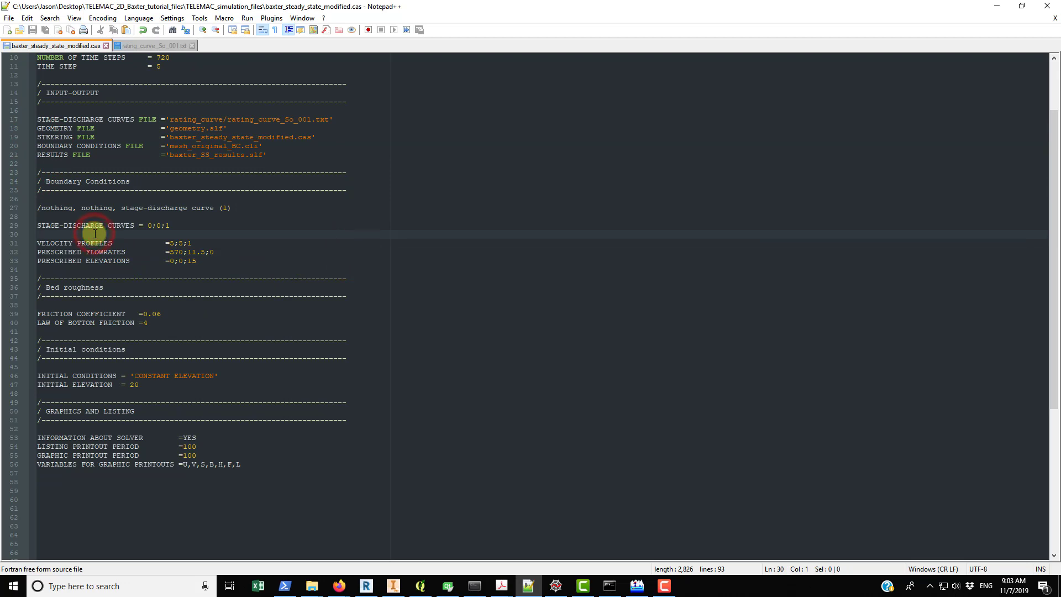
key("BackSpace")
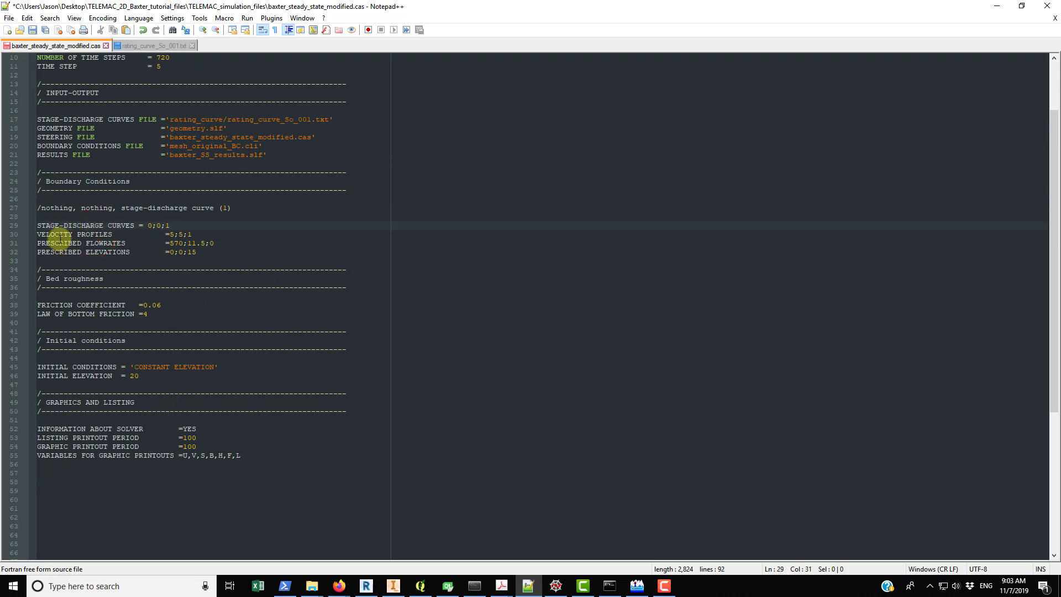
left_click(159, 226)
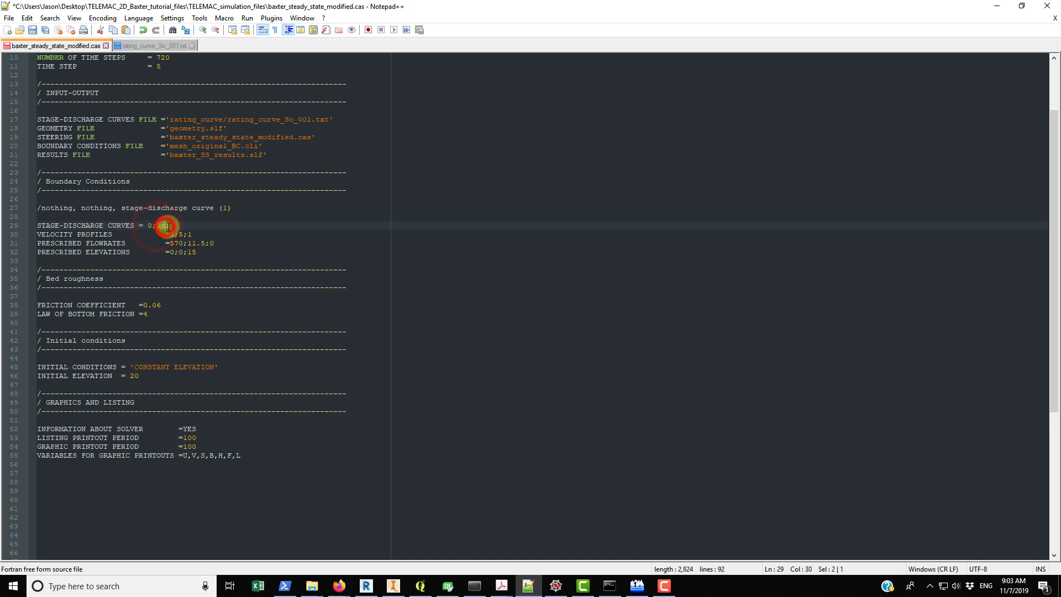
Step: Switch to BlueKenue and make mesh_original_BC the first layer of 2D View (1) so its boundary segments show
left_click(638, 586)
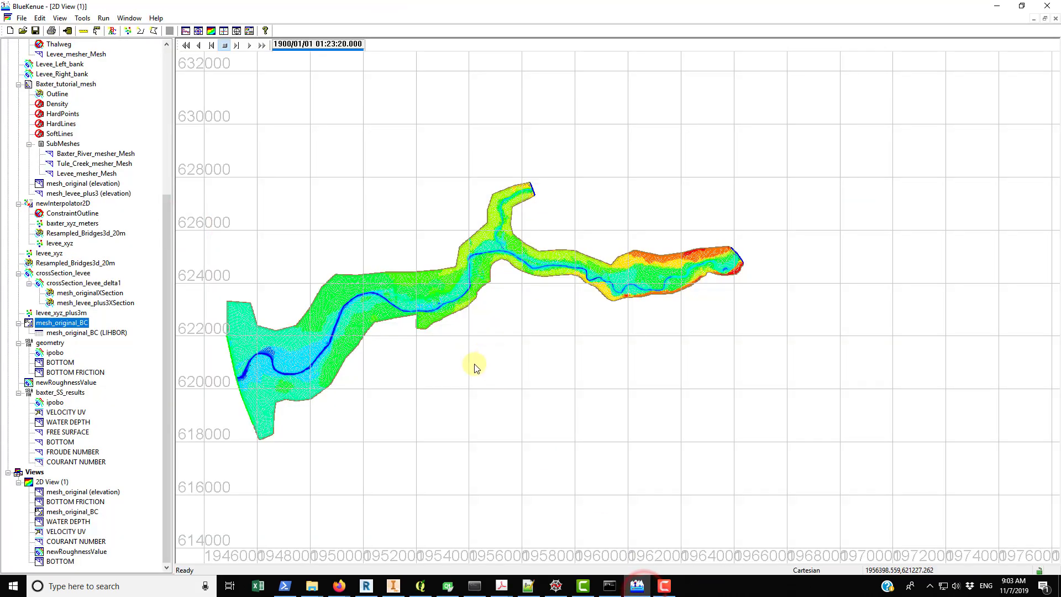
left_click_drag(461, 381, 715, 361)
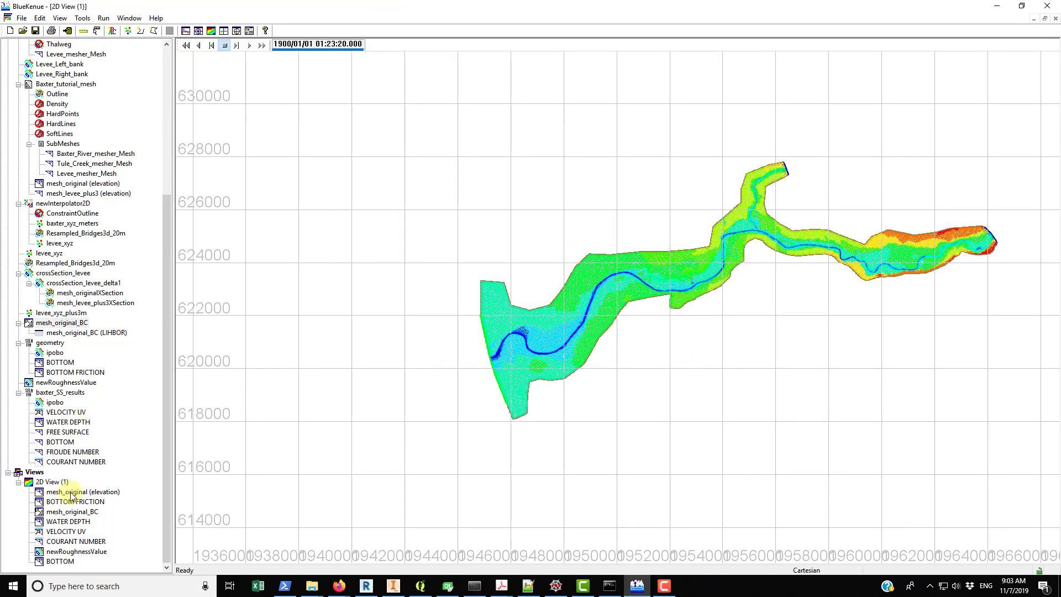
left_click(79, 323)
left_click_drag(77, 325, 48, 492)
left_click_drag(827, 402, 728, 407)
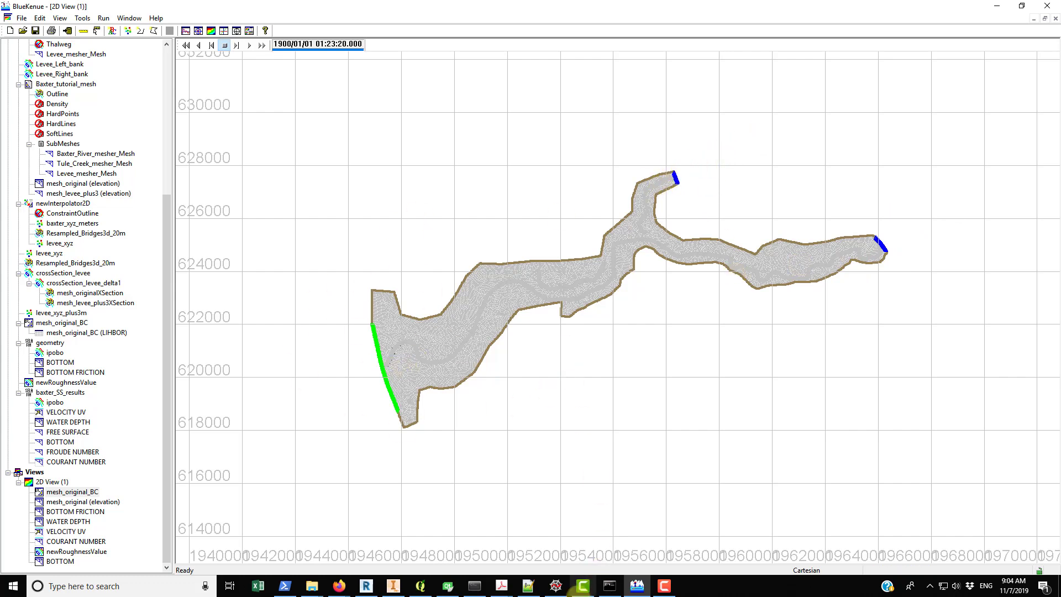
Step: Examine each STAGE-DISCHARGE CURVES value in Notepad++, then switch to BlueKenue and inspect the boundary segment at the mesh's far east end
left_click(528, 586)
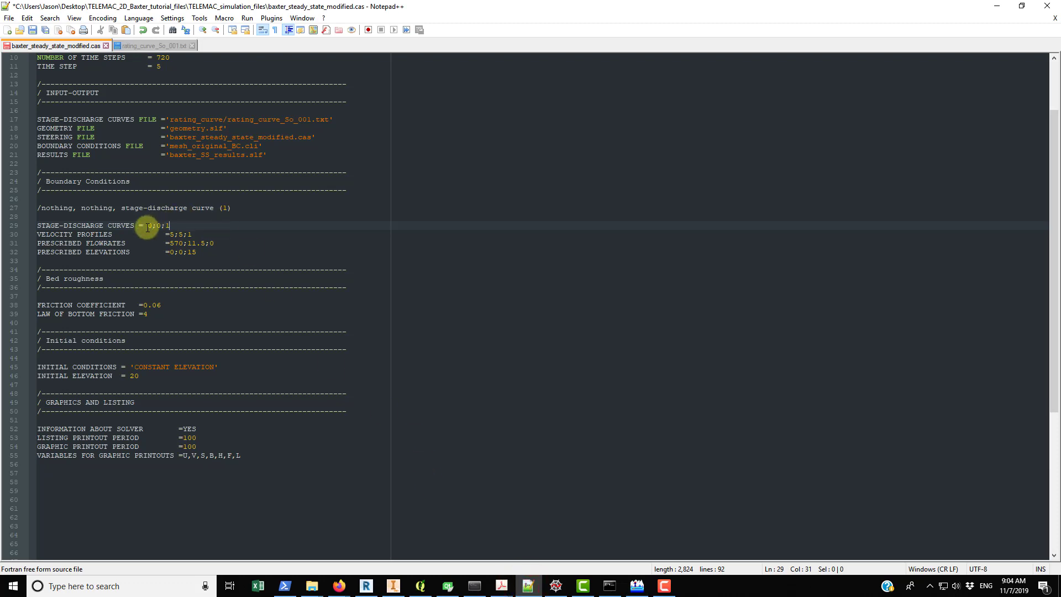
left_click_drag(148, 226, 154, 225)
left_click_drag(157, 224, 162, 224)
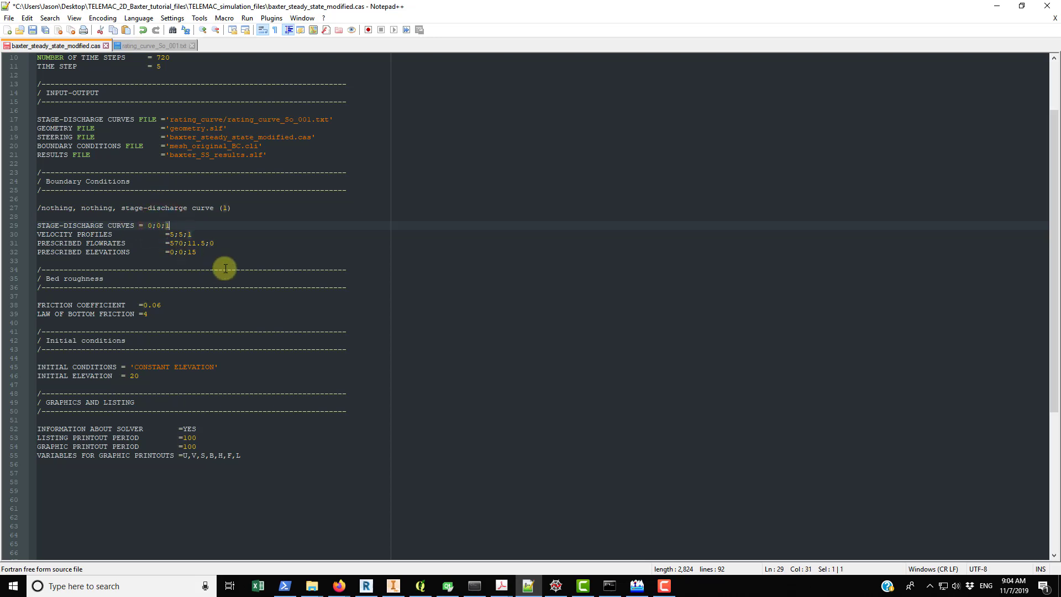
left_click(638, 586)
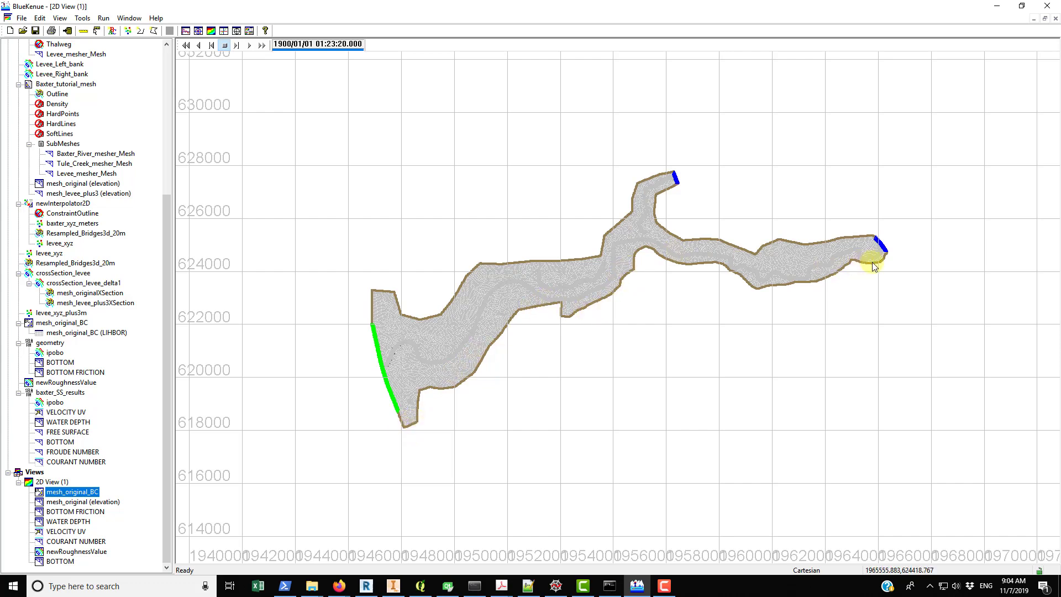
left_click(880, 244)
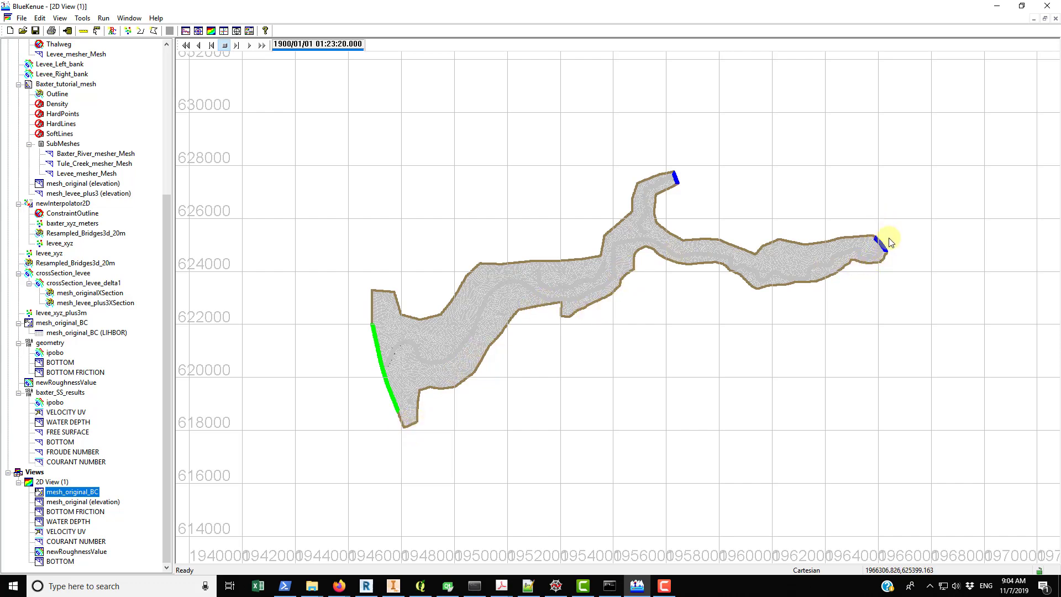
Step: Inspect the boundary segment at the northern tributary's end, then switch to Notepad++ and examine the last STAGE-DISCHARGE CURVES value
left_click(677, 172)
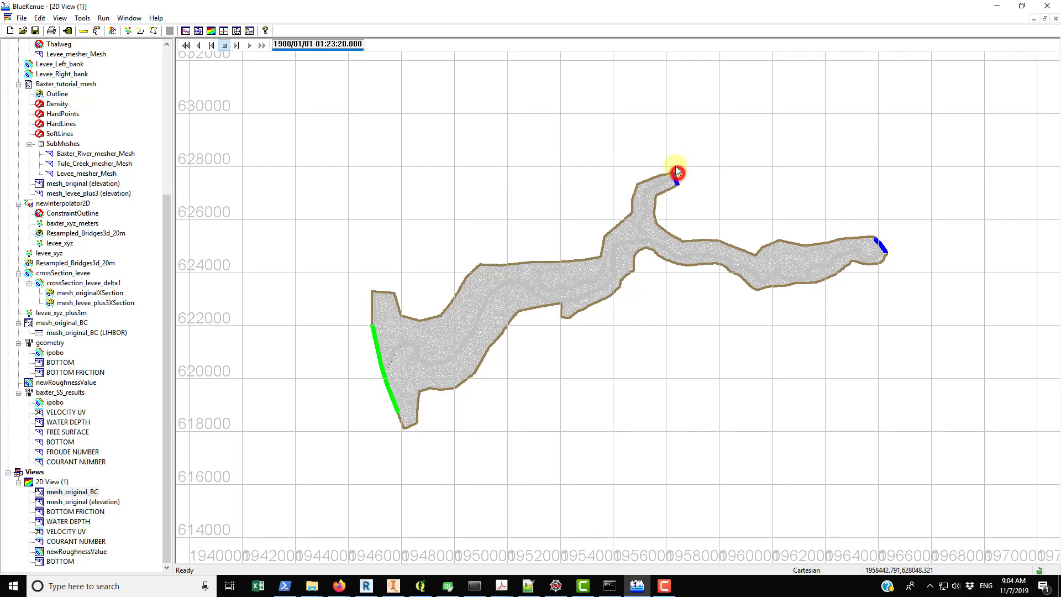
left_click(529, 586)
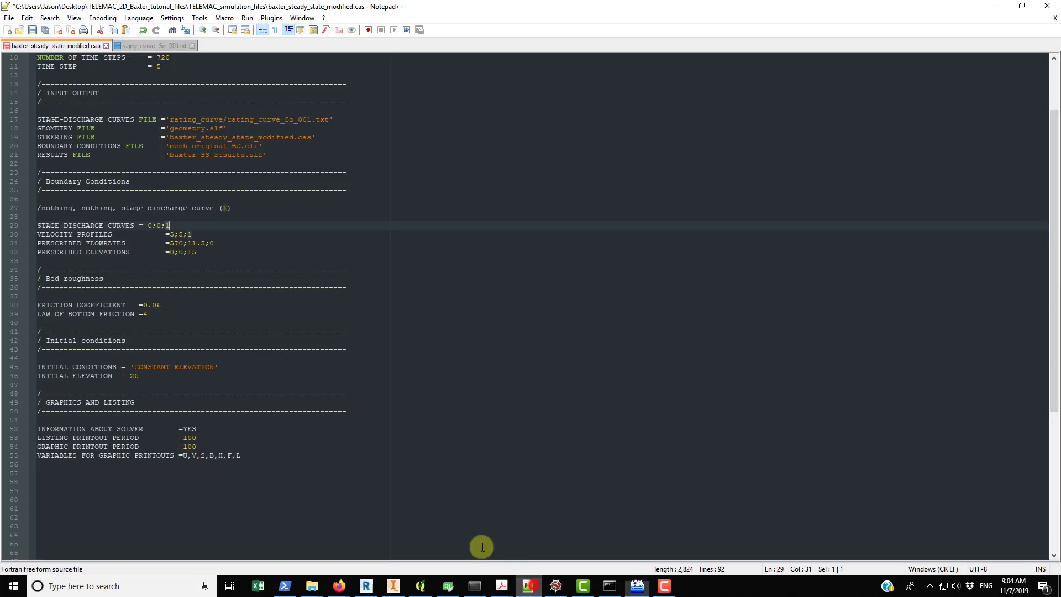
double_click(169, 225)
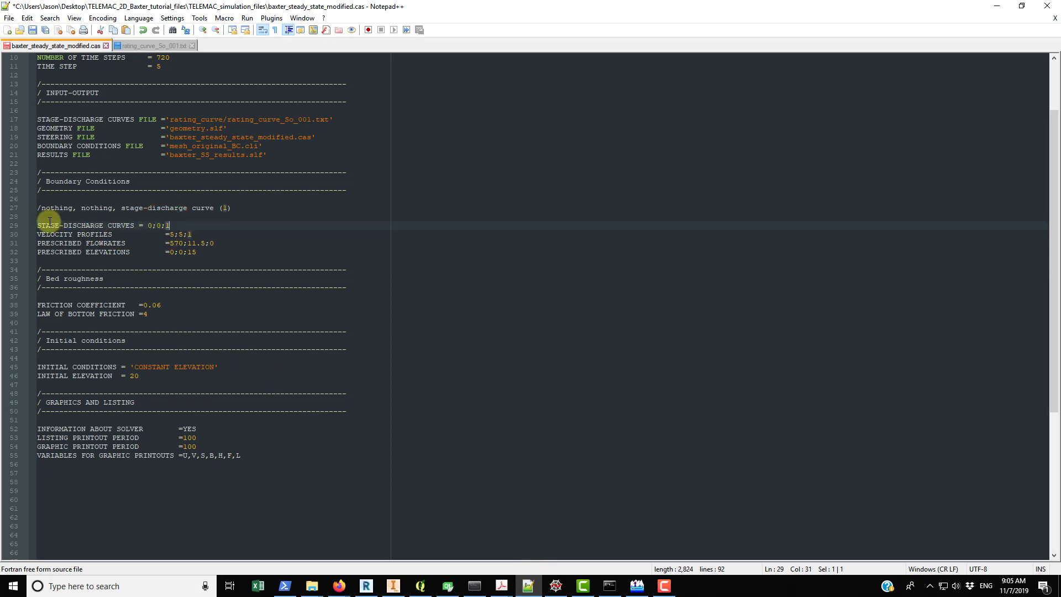
Step: Examine the VELOCITY PROFILES line of the steering file, then switch to BlueKenue and inspect the mesh's far east boundary segment
left_click_drag(36, 234, 207, 237)
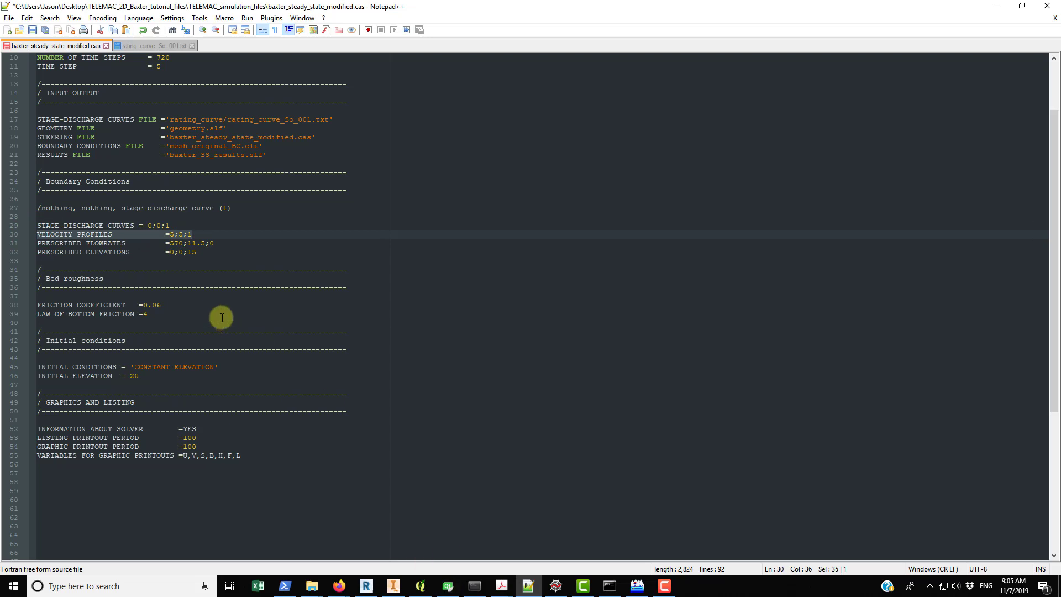
left_click(636, 586)
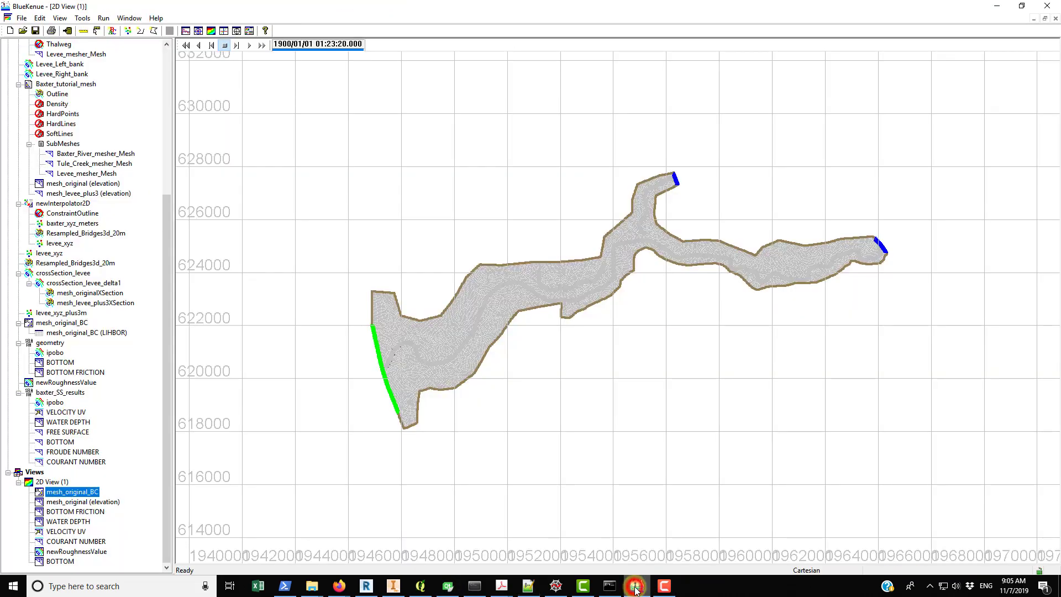
left_click(883, 246)
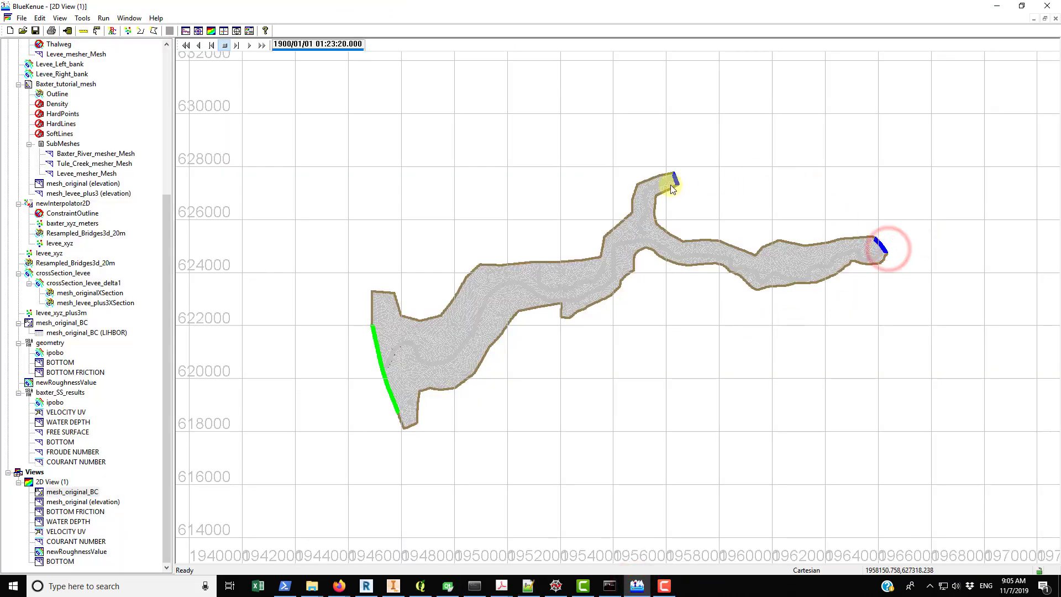
Step: Switch to the TELEMAC-2D user manual in Adobe Acrobat and search it for "velocity profiles"
left_click(502, 586)
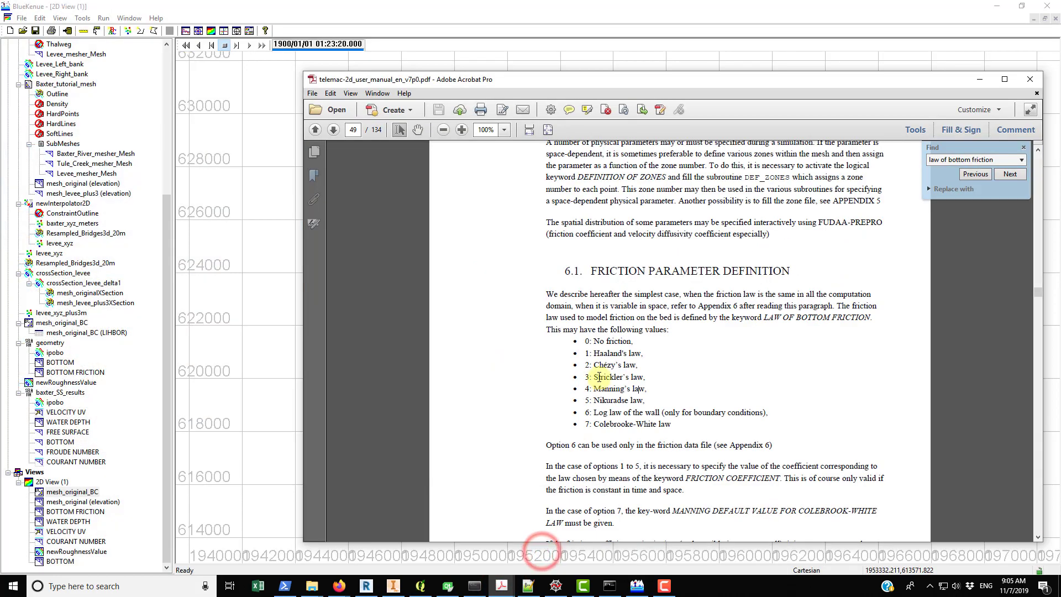
double_click(1003, 160)
left_click(1004, 160)
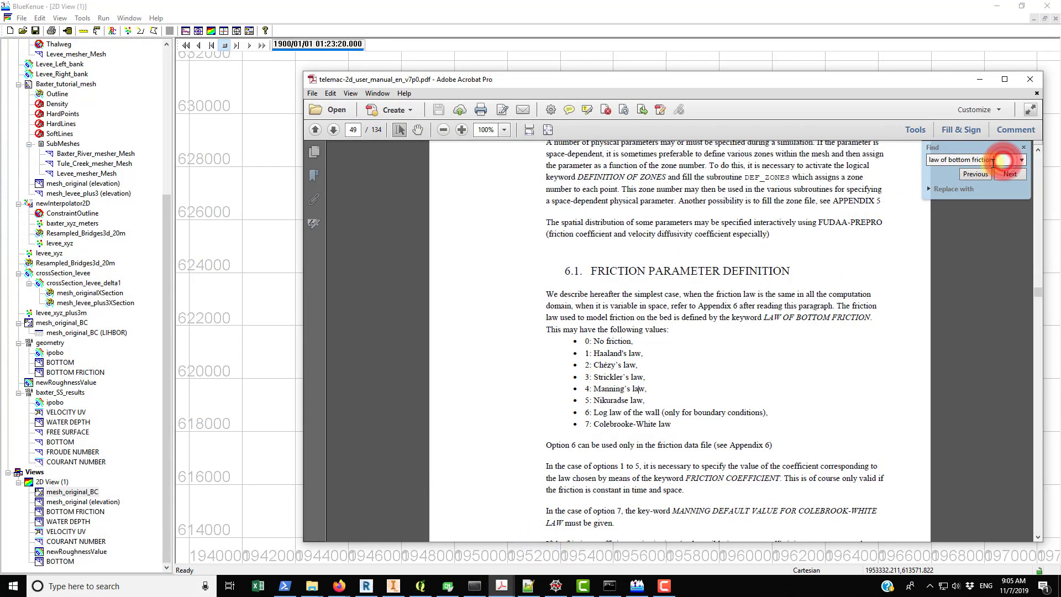
key("BackSpace")
key("BackSpace")
key("BackSpace")
key("BackSpace")
key("BackSpace")
key("BackSpace")
key("BackSpace")
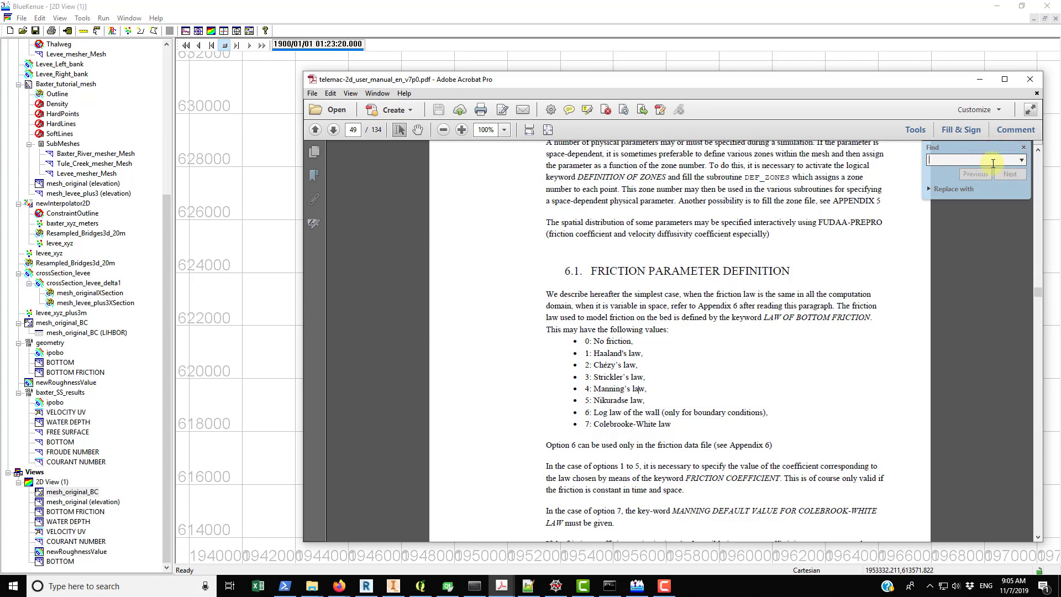
type("velocity profiles")
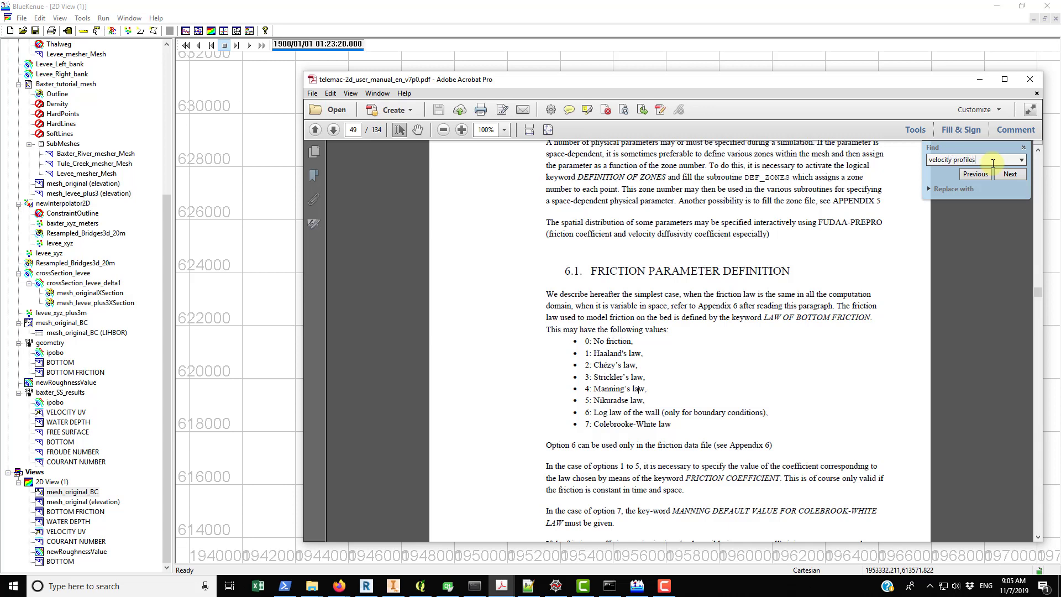
key("Return")
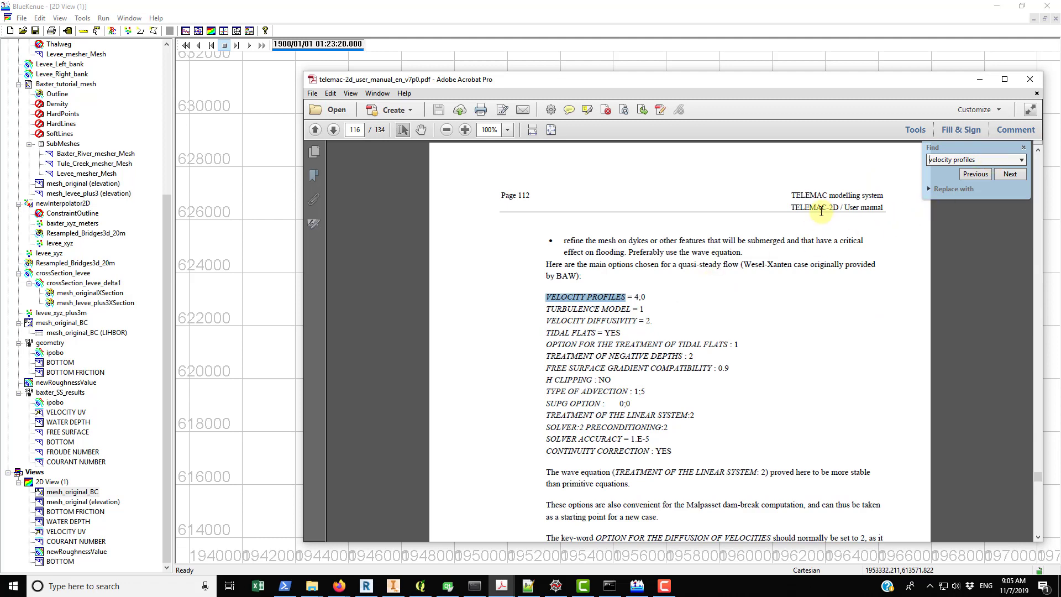
Step: Shorten the search term to "velocity profile" and go through the matches to section 4.2.8, Prescribing Velocity Profiles
scroll(763, 292, "up", 2)
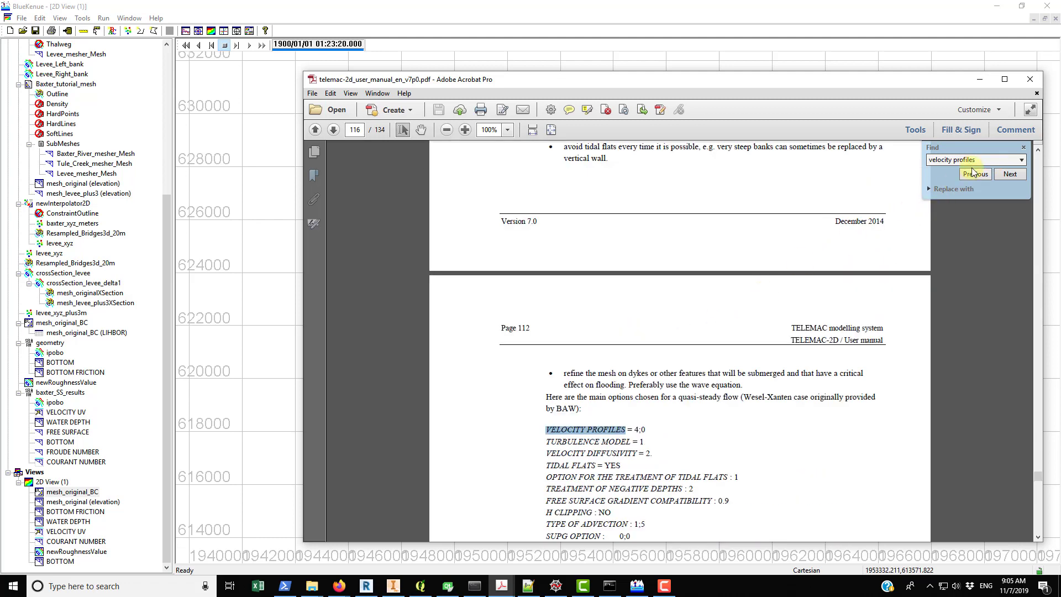
key("BackSpace")
left_click(1023, 160)
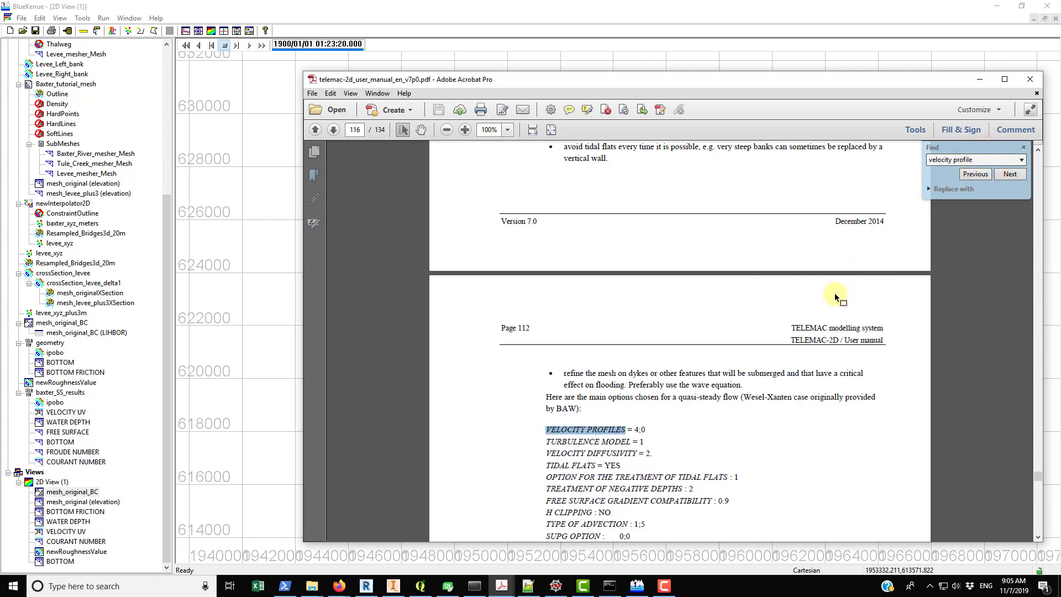
left_click(1023, 160)
left_click(1012, 174)
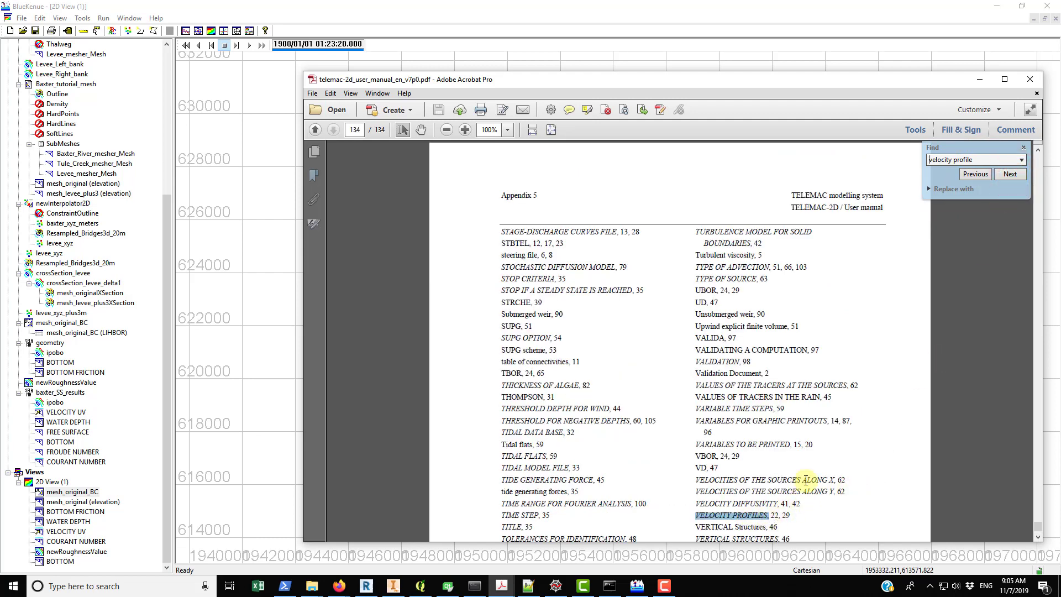
left_click(1009, 175)
left_click(1007, 177)
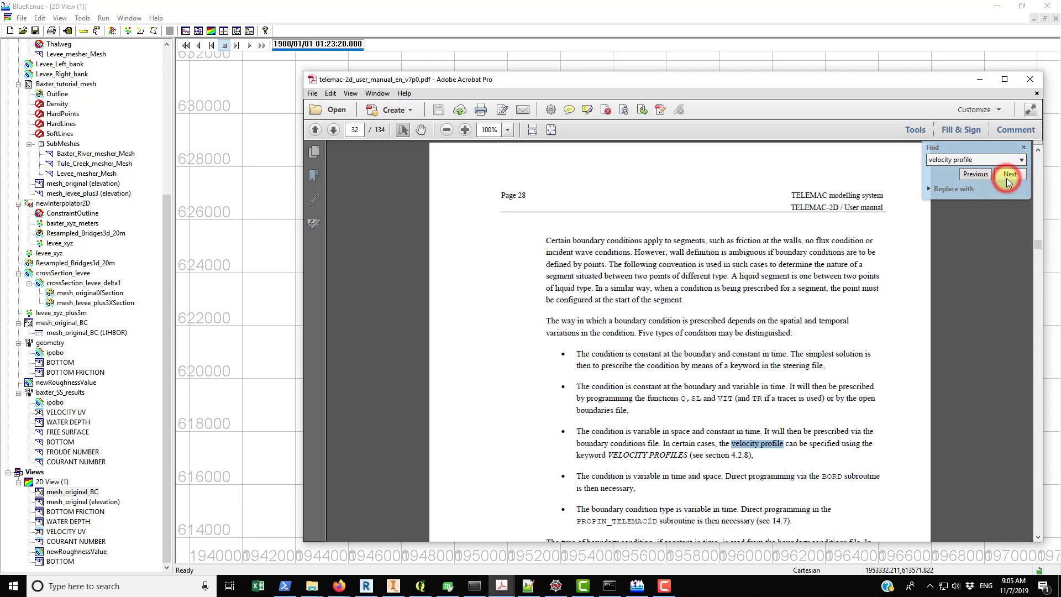
left_click(1007, 177)
left_click(1007, 177)
left_click(1008, 176)
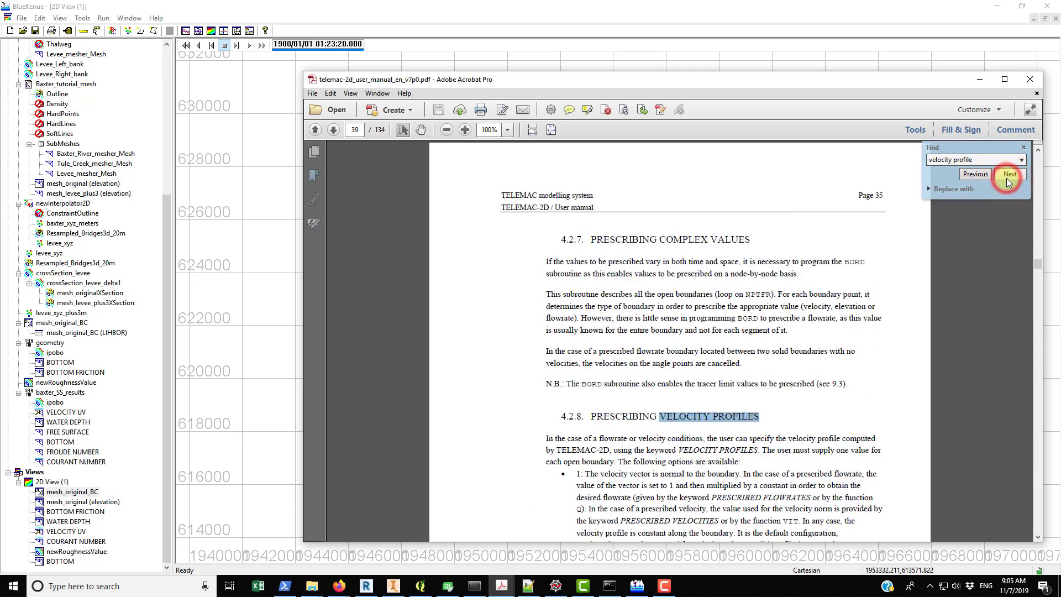
Step: Read section 4.2.8 on prescribing velocity profiles, focusing on the description of option 5
scroll(840, 313, "down", 3)
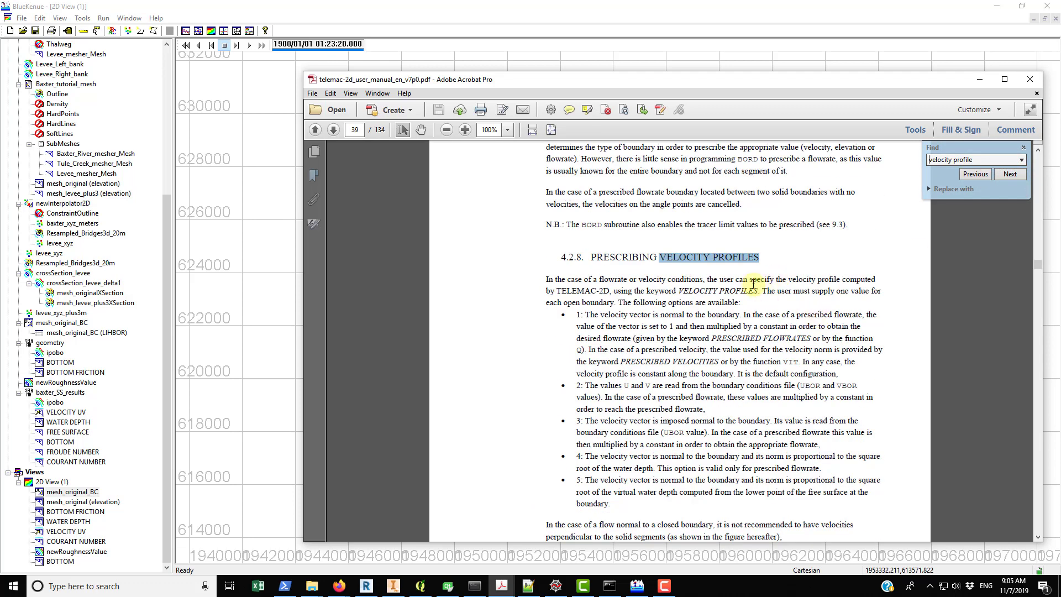
scroll(763, 276, "up", 7)
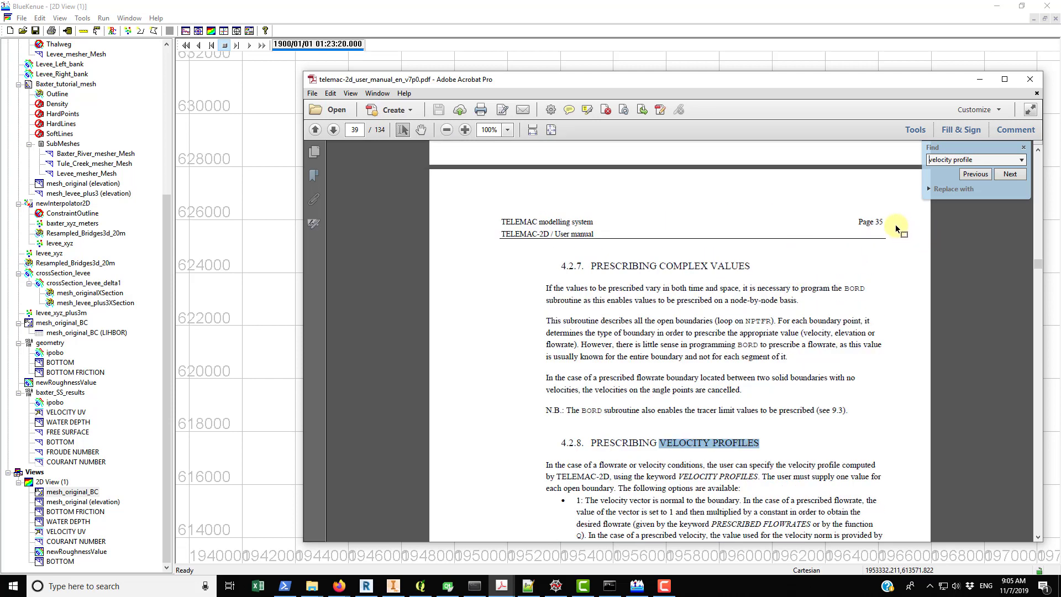
scroll(801, 348, "down", 5)
scroll(785, 356, "up", 3)
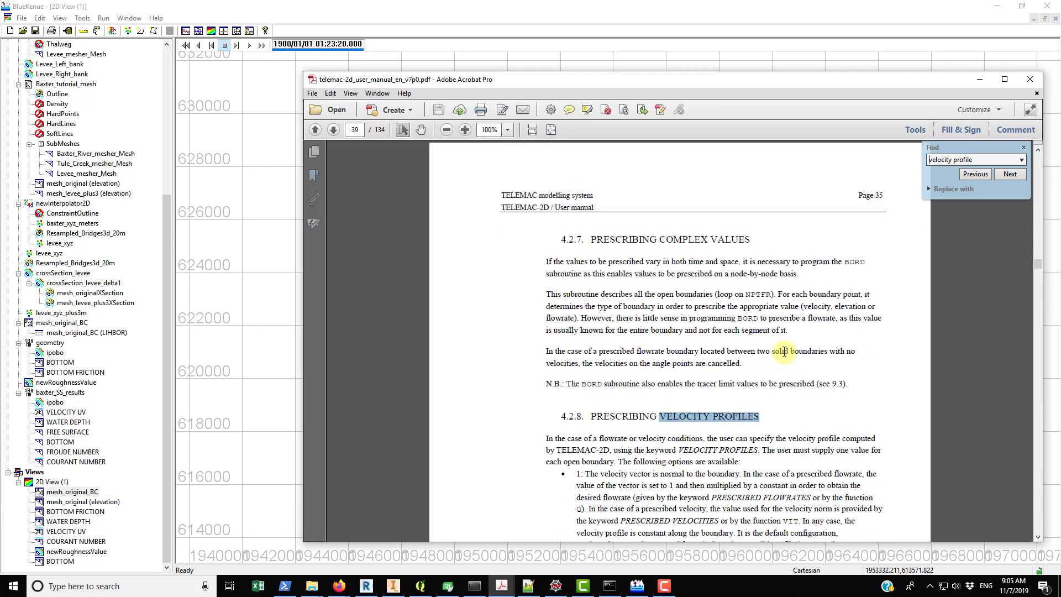
scroll(785, 354, "down", 6)
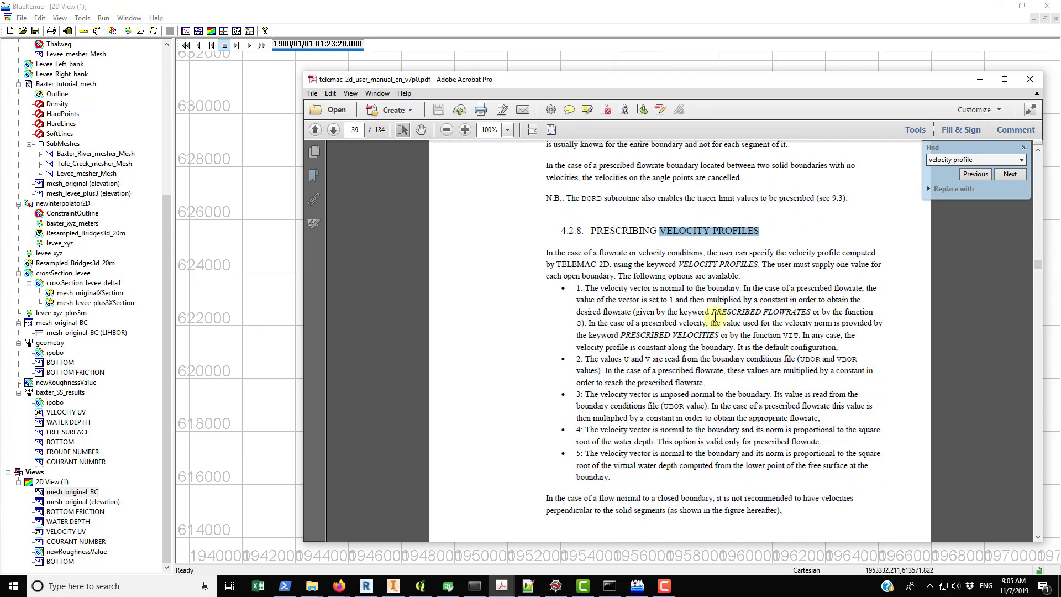
left_click(578, 288)
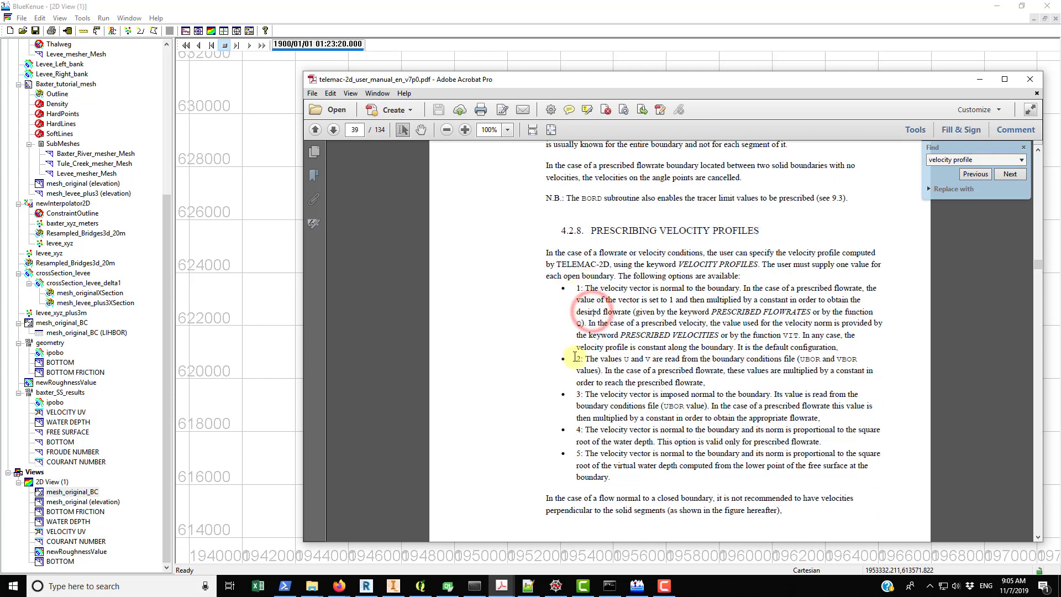
double_click(578, 453)
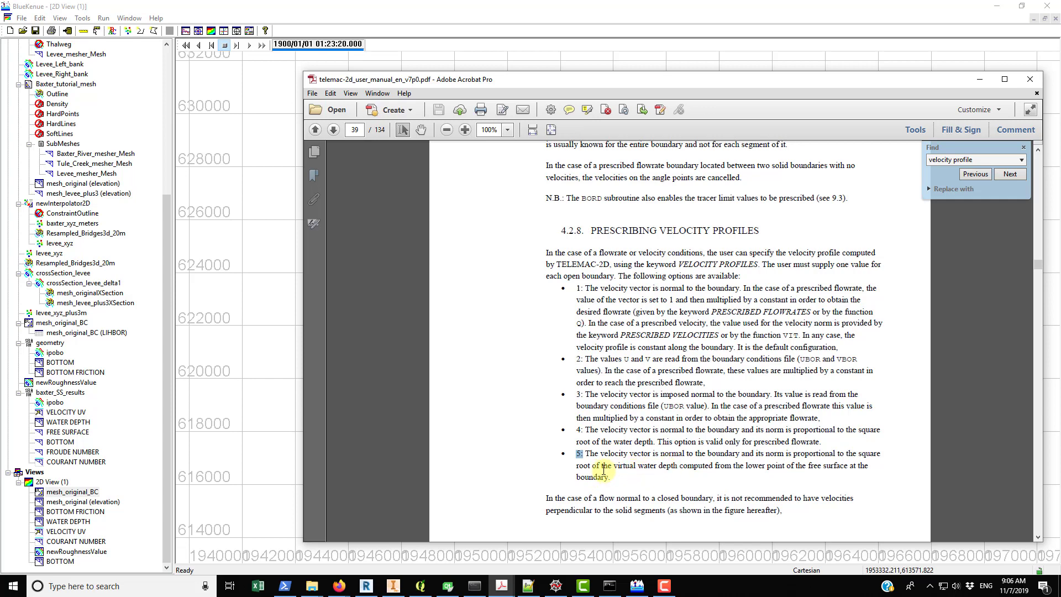
left_click_drag(594, 465, 681, 477)
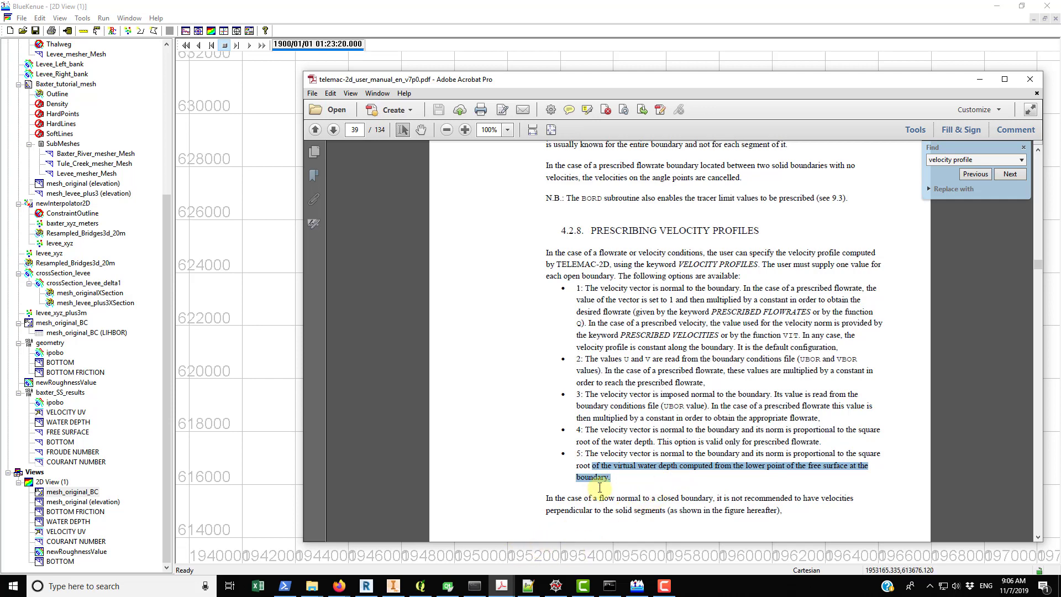
Step: Switch to BlueKenue and inspect the east boundary segment up close, then look over the whole mesh again
left_click(636, 585)
scroll(887, 243, "up", 3)
scroll(911, 312, "up", 5)
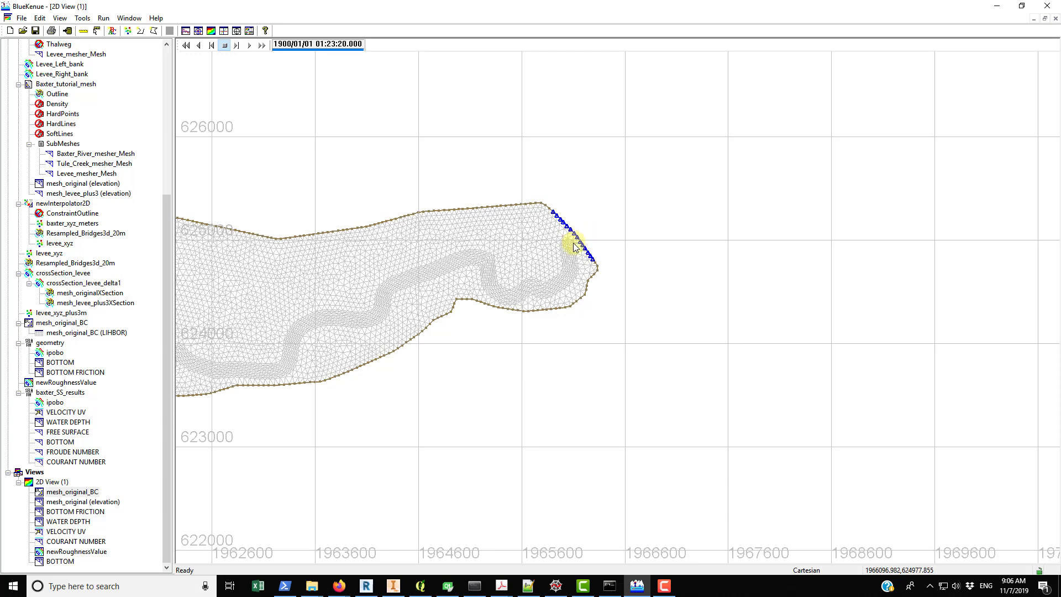
scroll(575, 247, "down", 5)
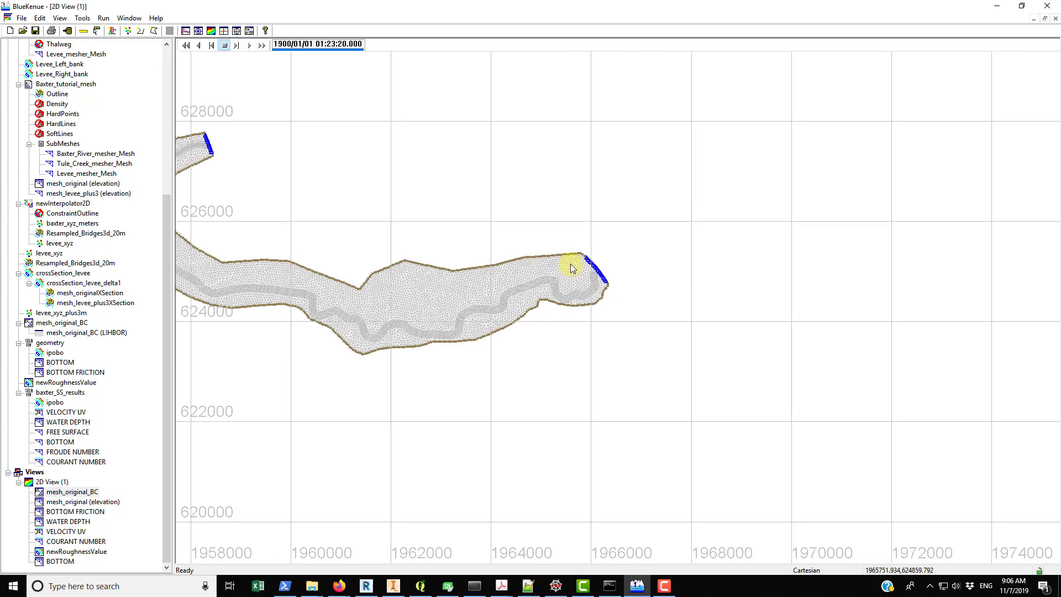
left_click_drag(385, 323, 694, 265)
Step: Return to the TELEMAC-2D user manual and read the option 1 velocity profile description, followed by options 2 to 5
mouse_move(502, 585)
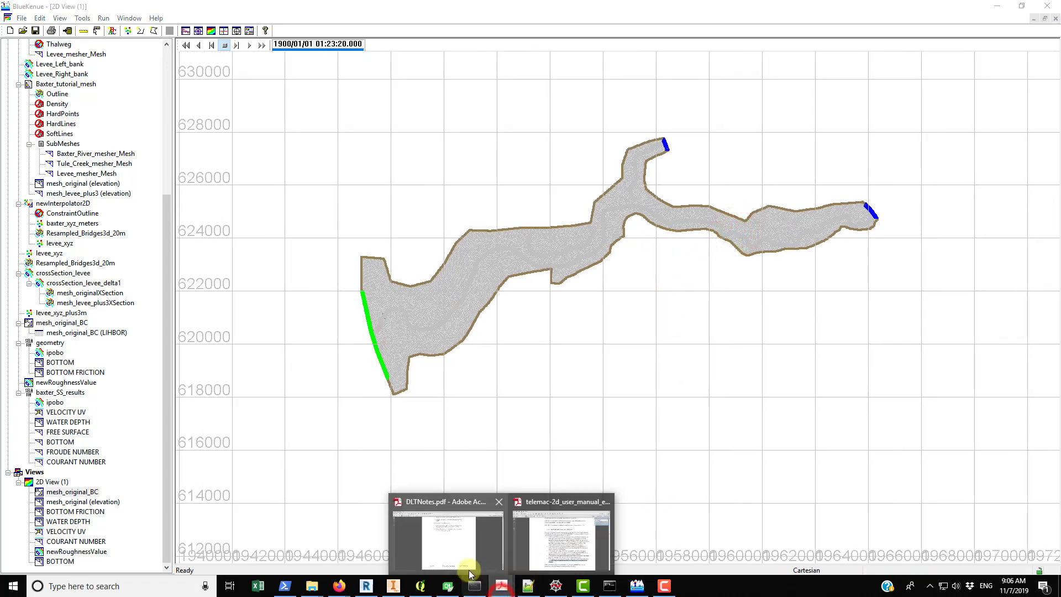
left_click(550, 553)
left_click_drag(585, 288, 726, 287)
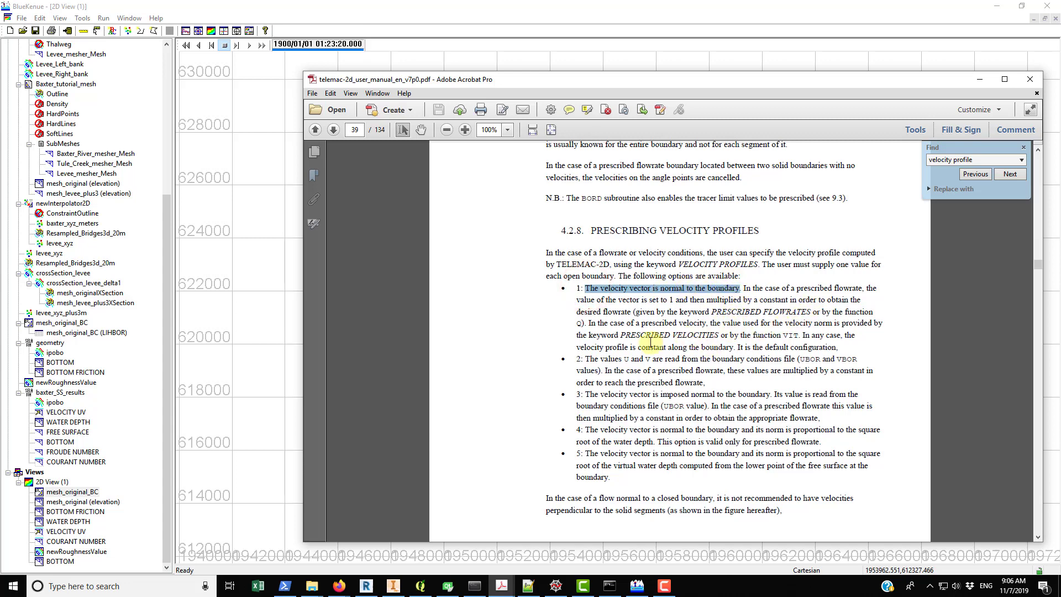
left_click_drag(589, 325, 710, 324)
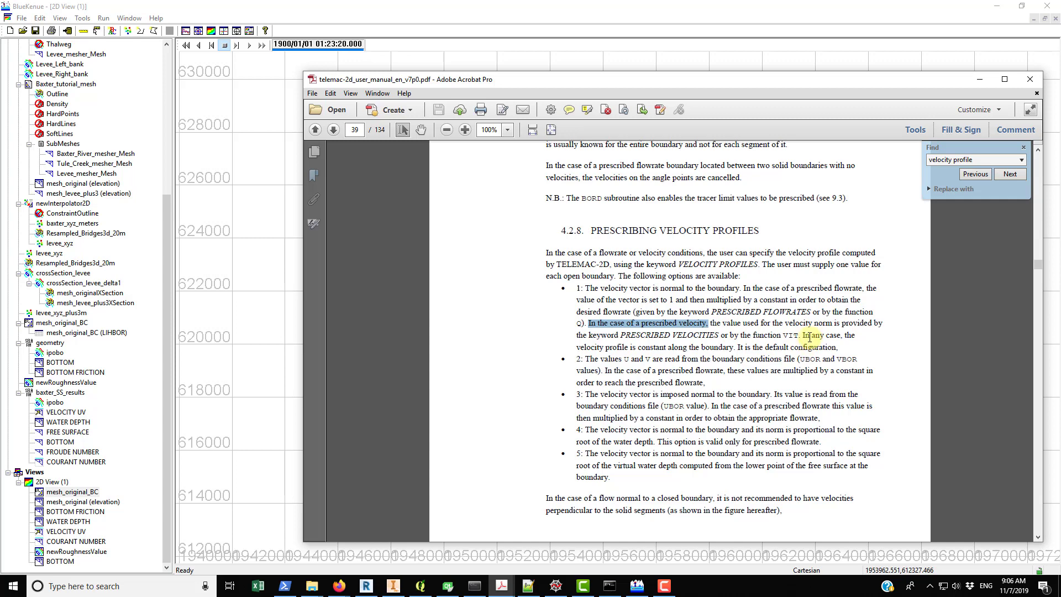
left_click_drag(804, 336, 735, 347)
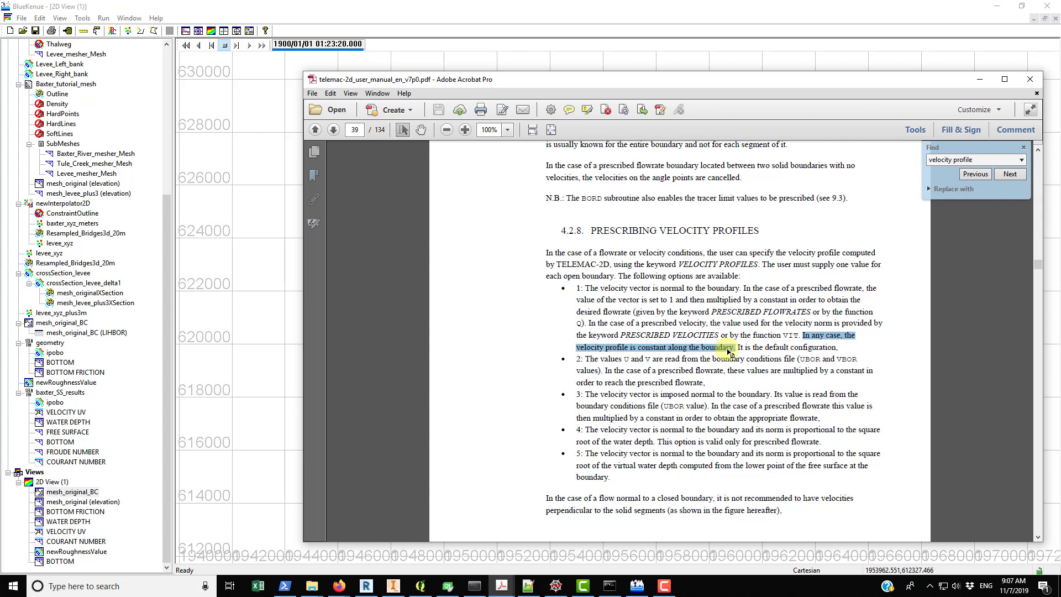
left_click_drag(587, 360, 834, 455)
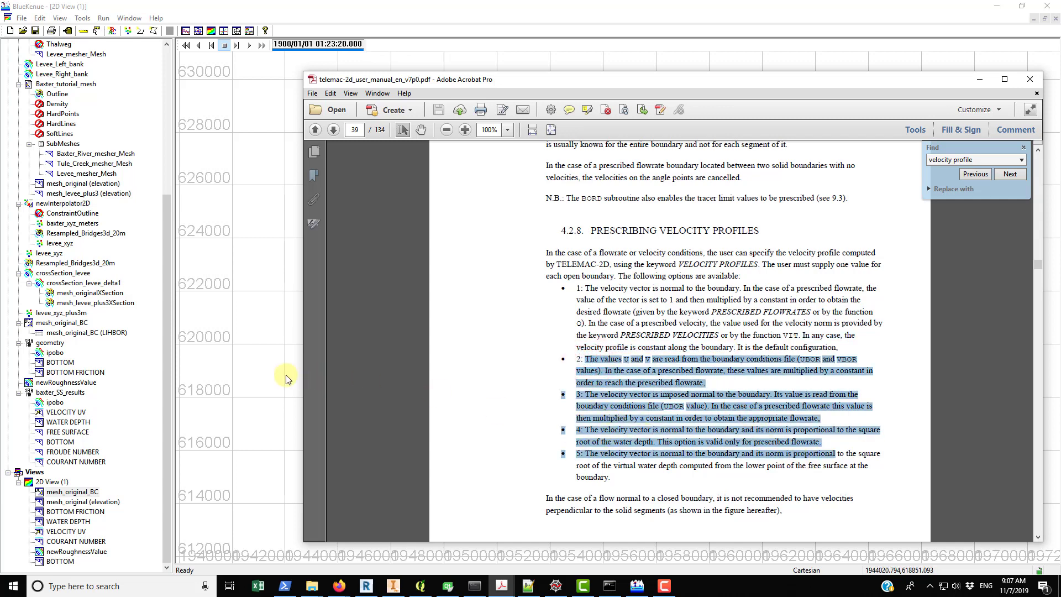
Step: Switch to Notepad++ and examine the VELOCITY PROFILES values in the Boundary Conditions section
left_click(528, 586)
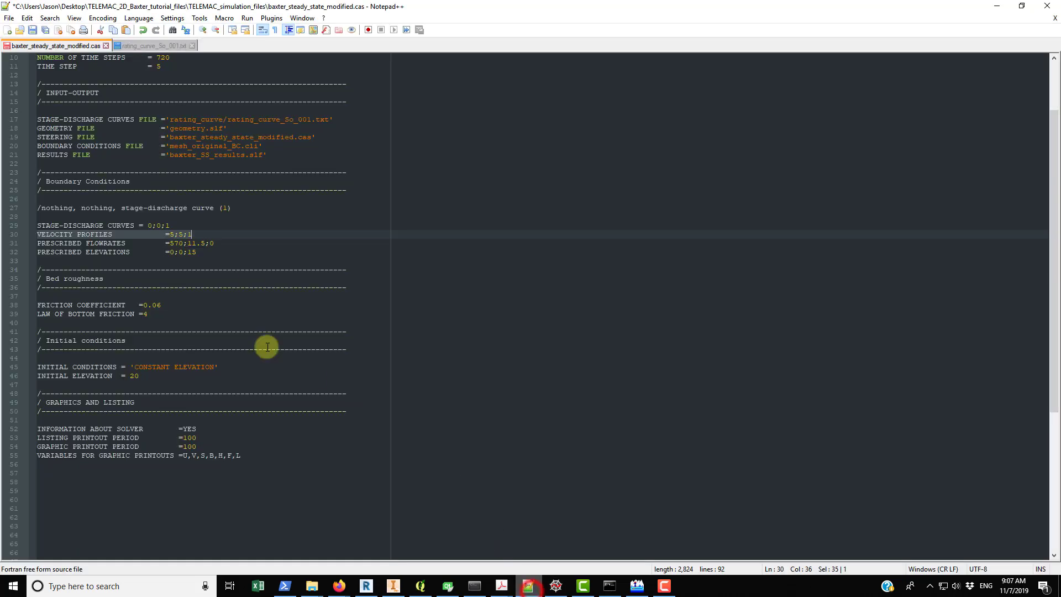
left_click(217, 245)
left_click_drag(166, 234, 194, 237)
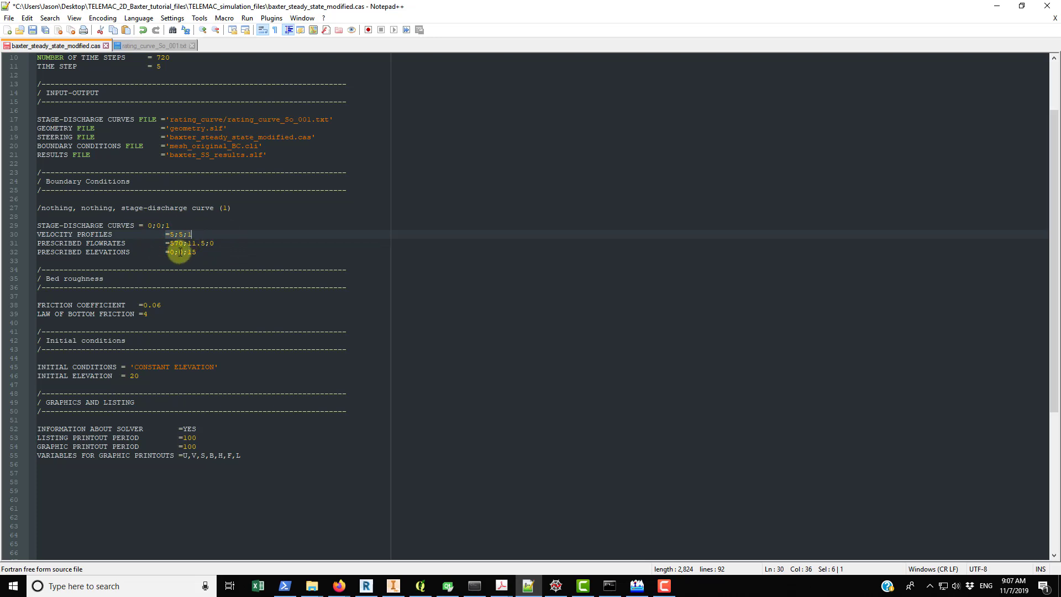
Step: Check the PRESCRIBED FLOWRATES values against the open boundaries in BlueKenue, returning to the last flowrate value in the steering file
left_click(156, 270)
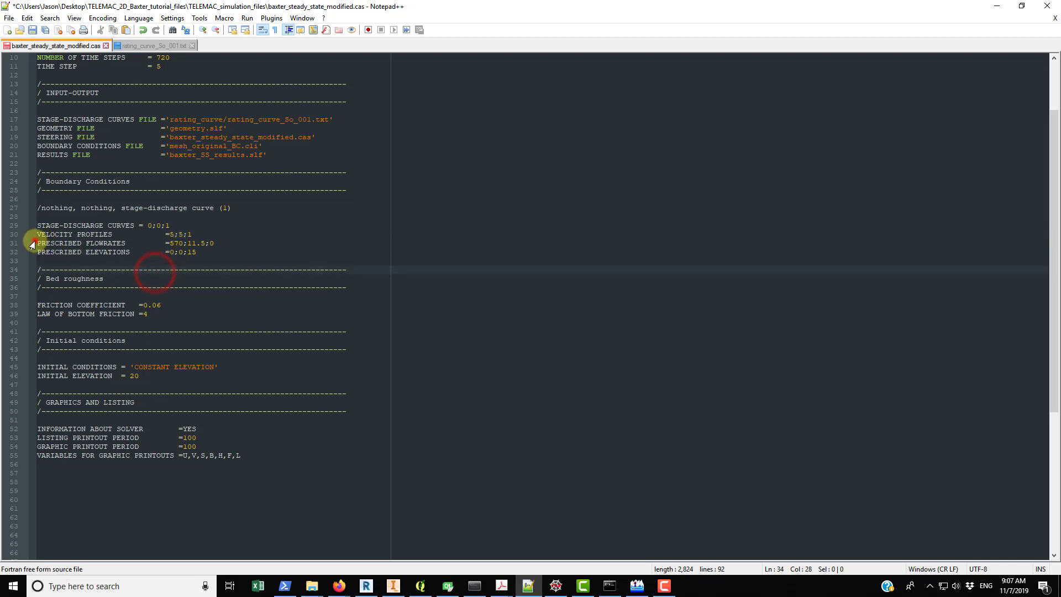
left_click_drag(36, 243, 237, 246)
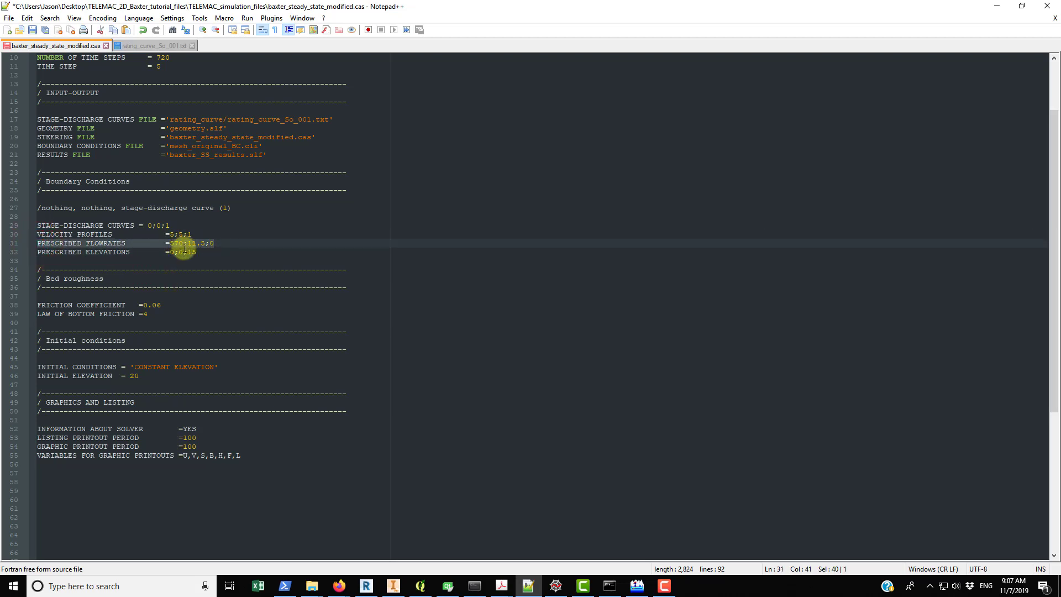
left_click(638, 586)
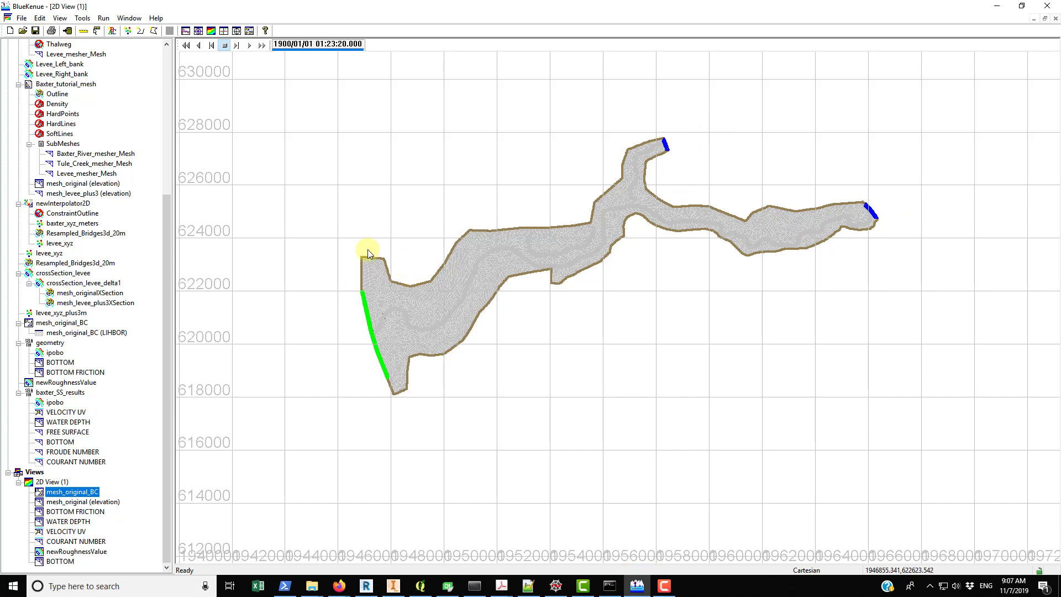
left_click(528, 587)
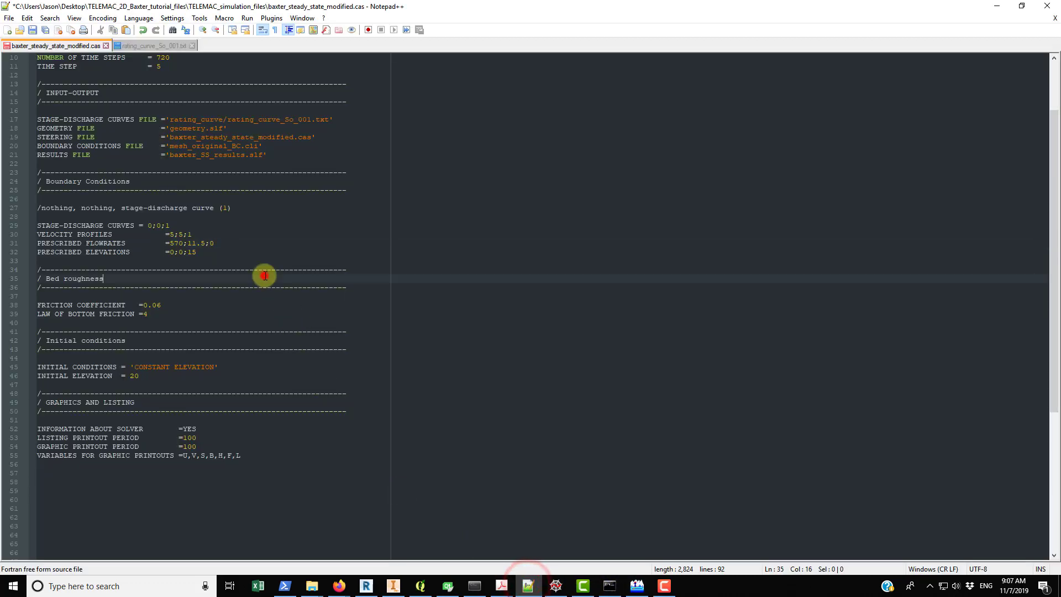
double_click(211, 243)
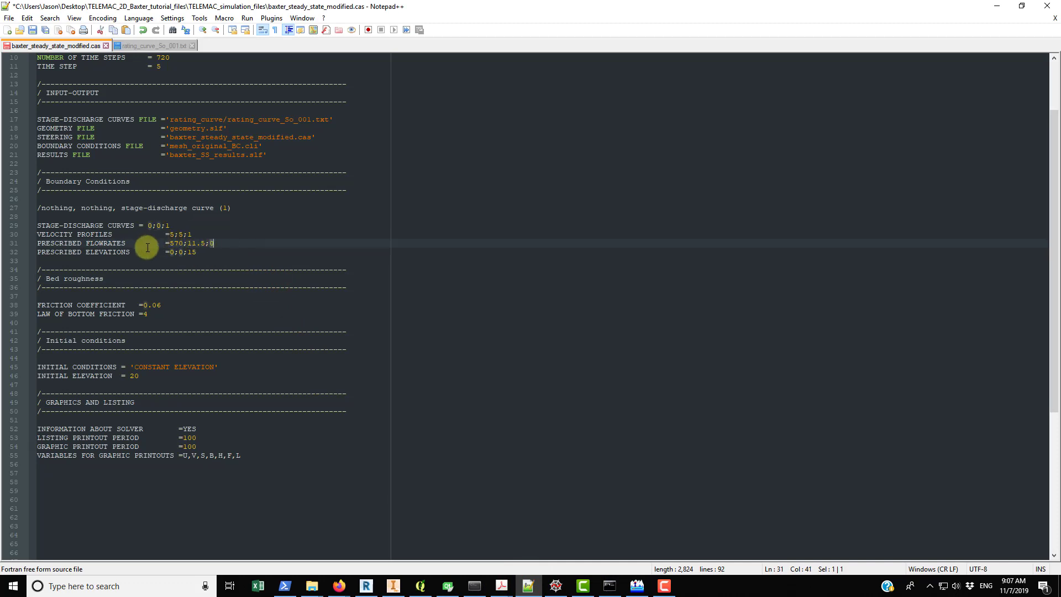
double_click(210, 244)
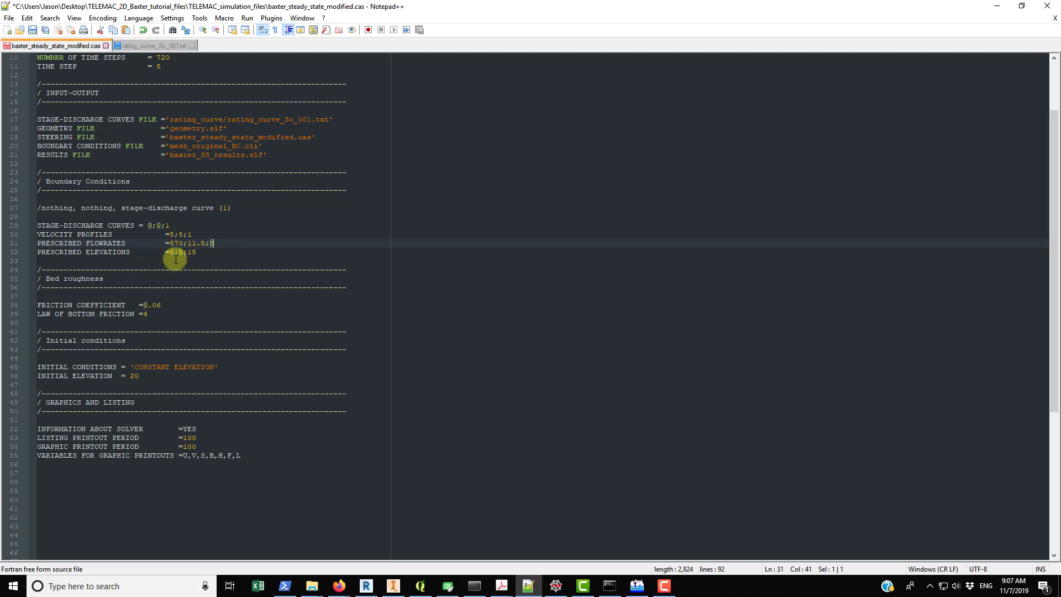
Step: Compare the PRESCRIBED ELEVATIONS values with the BlueKenue boundaries and the STAGE-DISCHARGE CURVES line in the steering file
left_click_drag(40, 253, 206, 254)
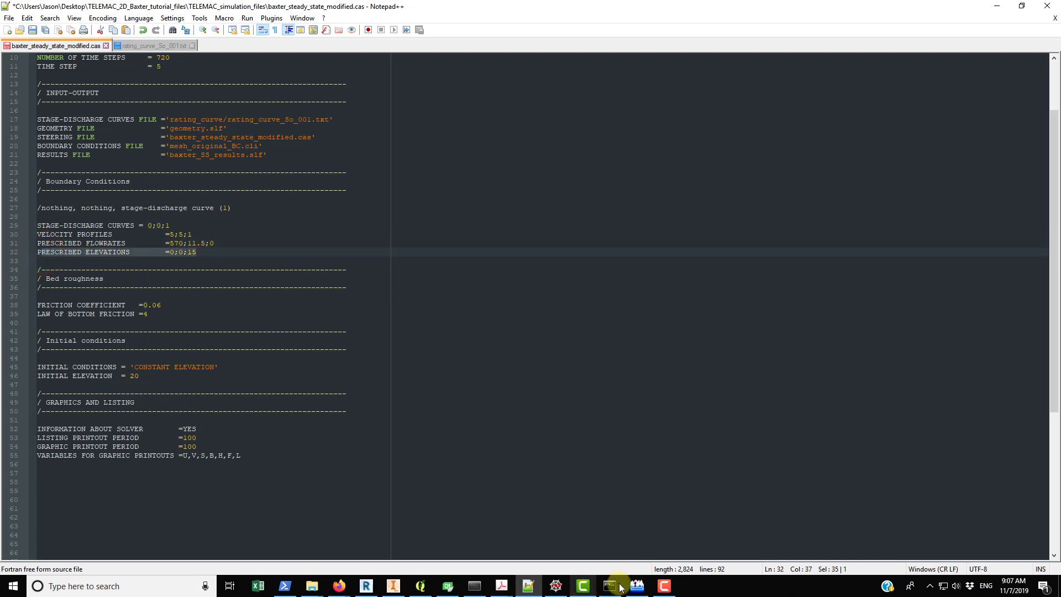
left_click(637, 586)
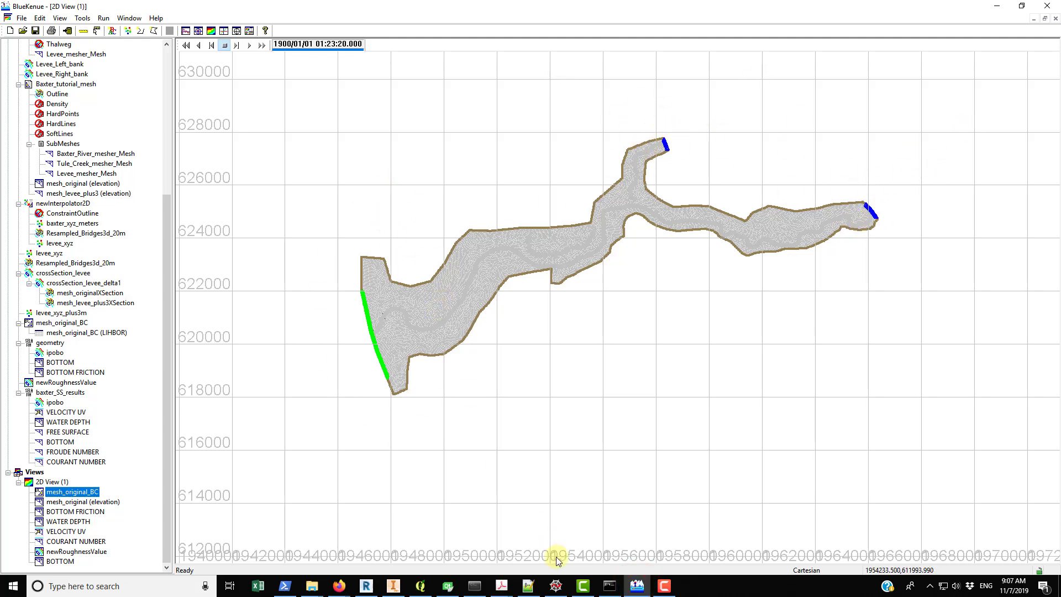
left_click(540, 591)
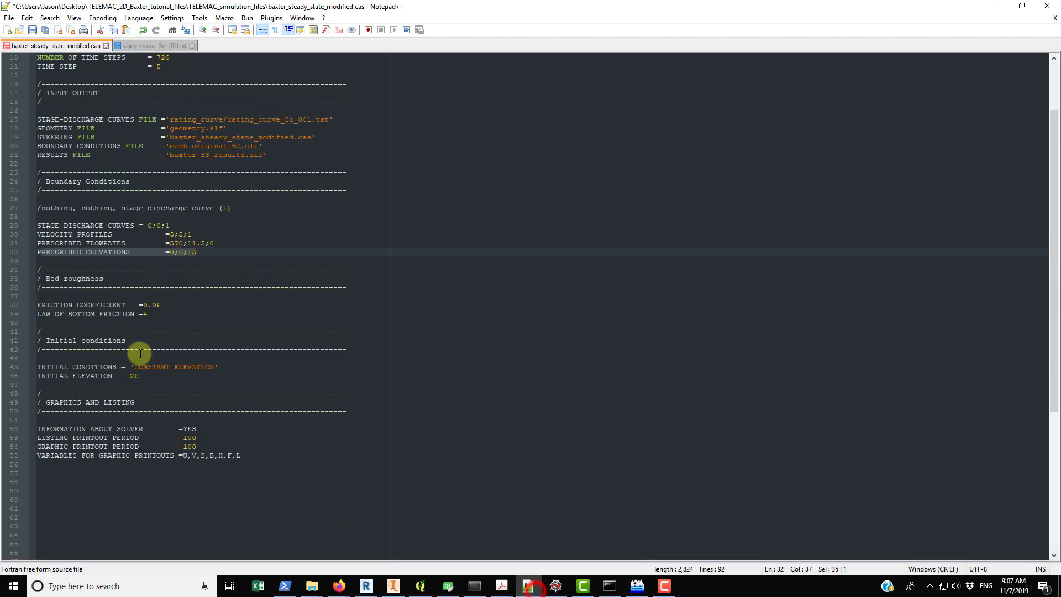
double_click(191, 253)
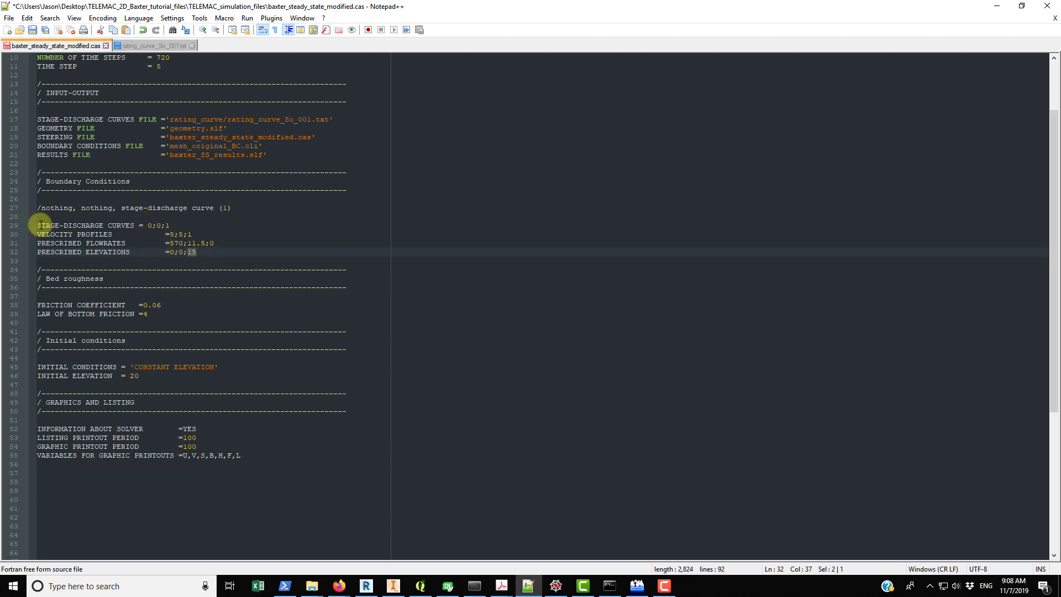
left_click_drag(40, 224, 178, 224)
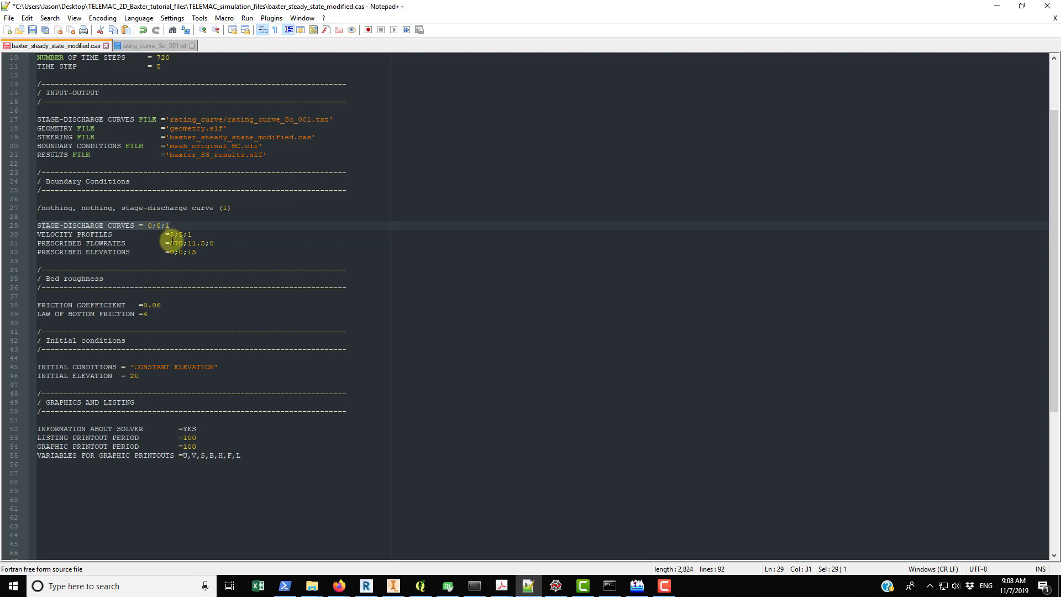
double_click(188, 253)
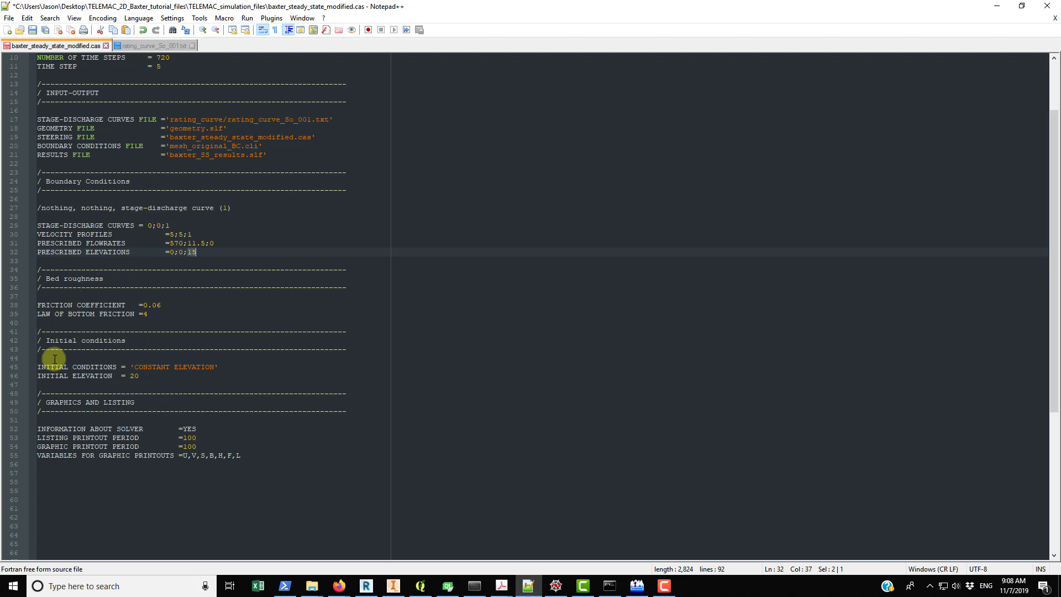
Step: Examine the FRICTION COEFFICIENT line alongside the BOTTOM FRICTION variable of the geometry object in BlueKenue
left_click_drag(35, 306, 161, 305)
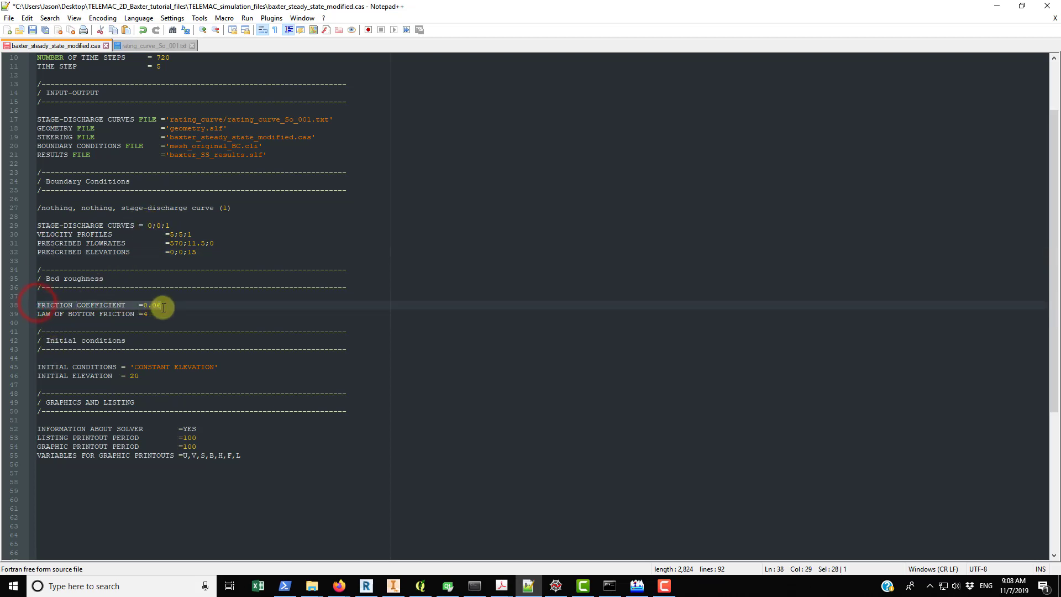
left_click(124, 330)
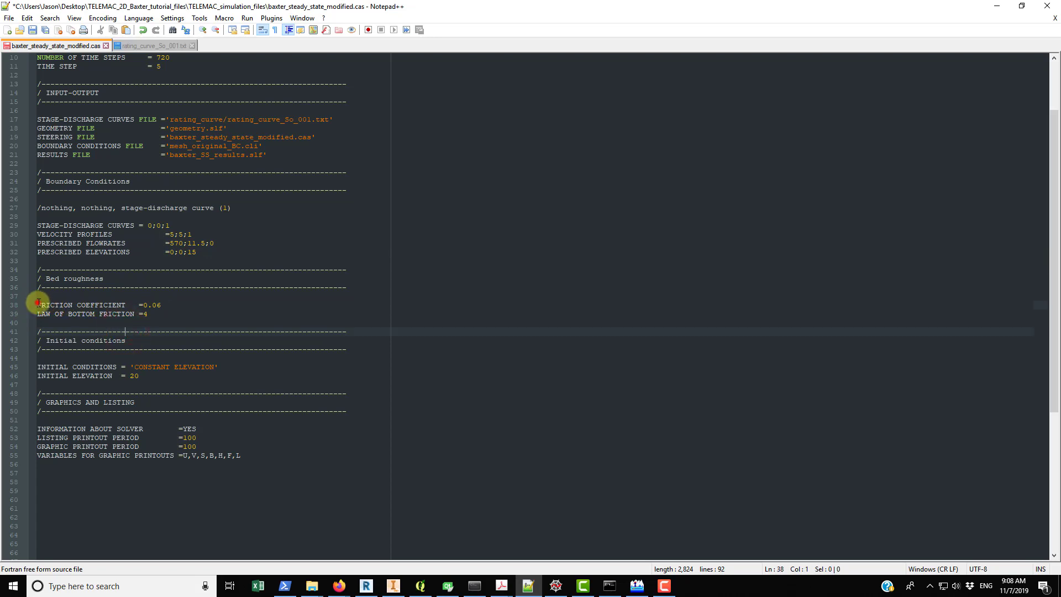
left_click_drag(38, 303, 161, 306)
left_click(637, 586)
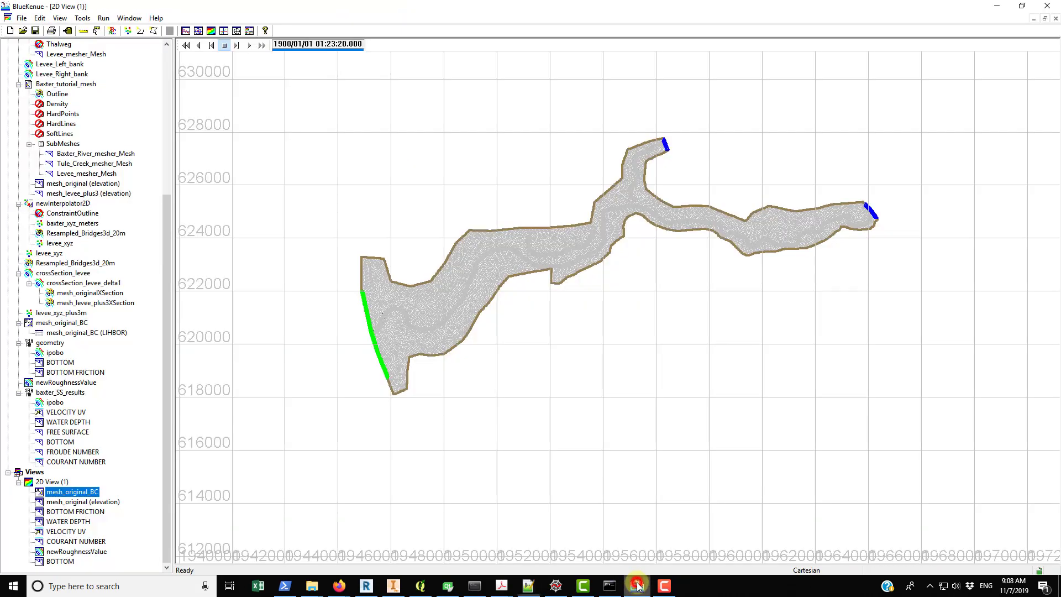
left_click(72, 373)
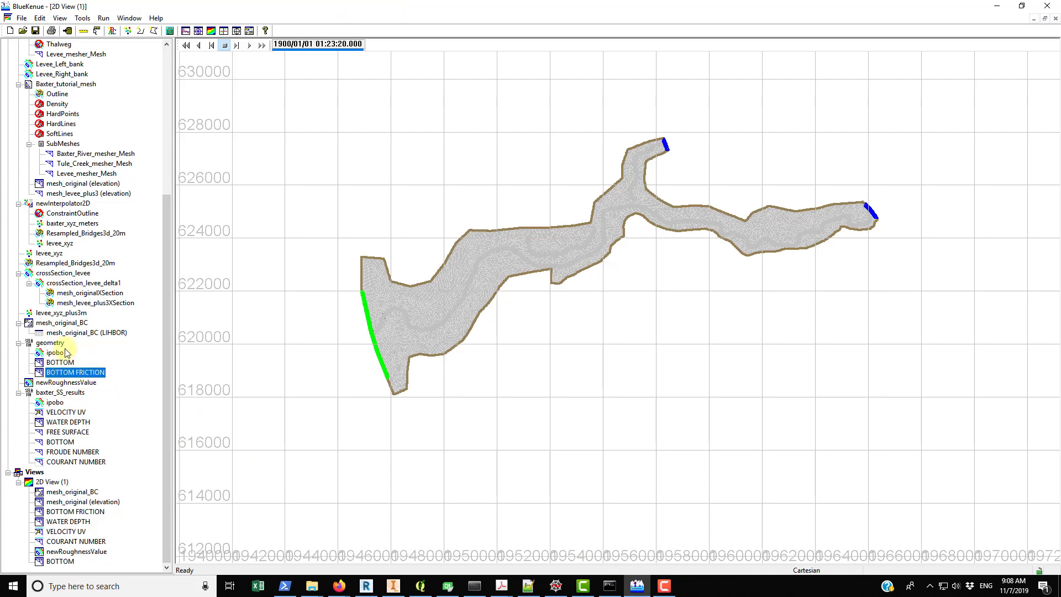
left_click(530, 586)
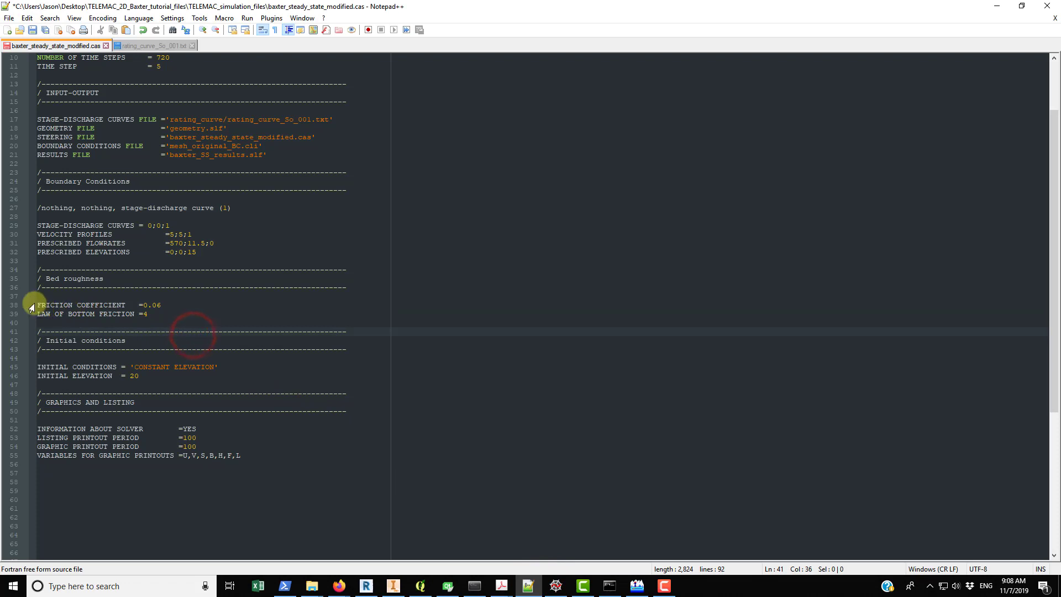
left_click_drag(36, 306, 170, 305)
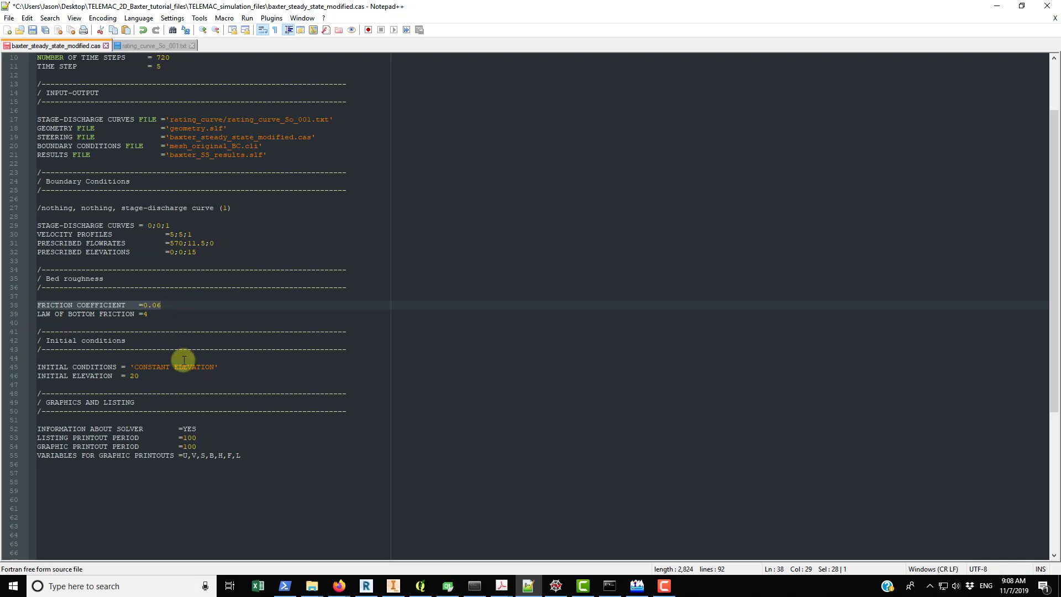
Step: Look up "law of bottom friction" in the TELEMAC-2D user manual and read the friction law options in section 6.1
left_click(82, 323)
left_click_drag(38, 313, 152, 314)
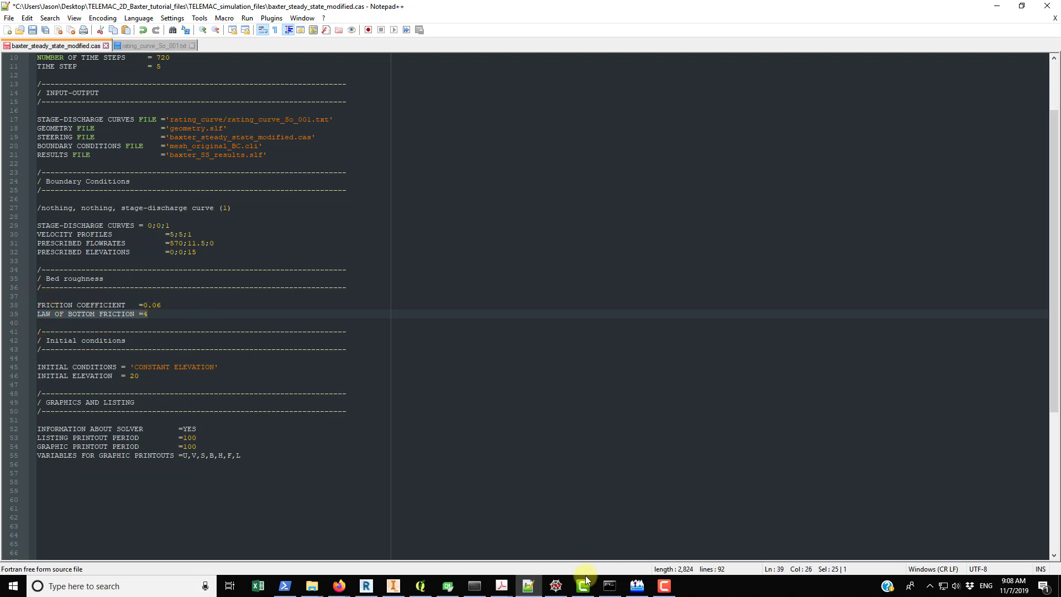
left_click(502, 586)
left_click(563, 546)
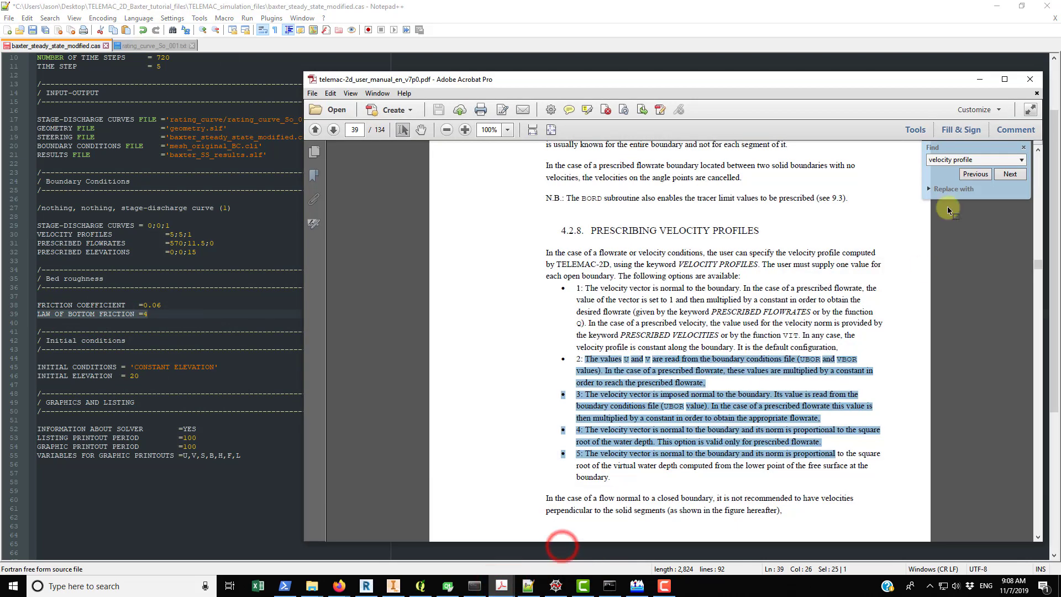
triple_click(982, 161)
key("BackSpace")
type("law of bottom friction")
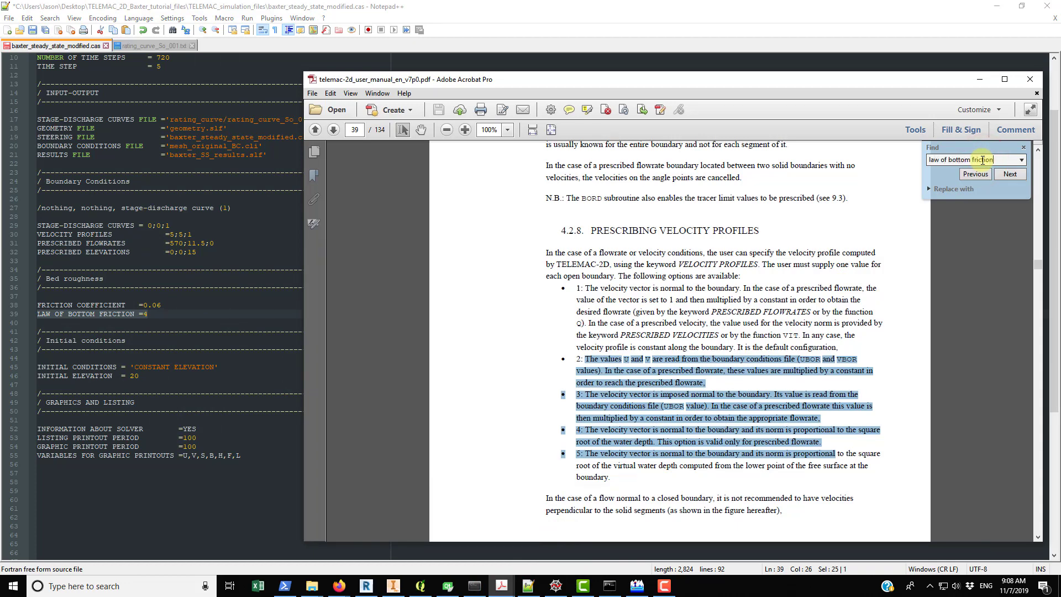
key("Return")
scroll(603, 293, "down", 5)
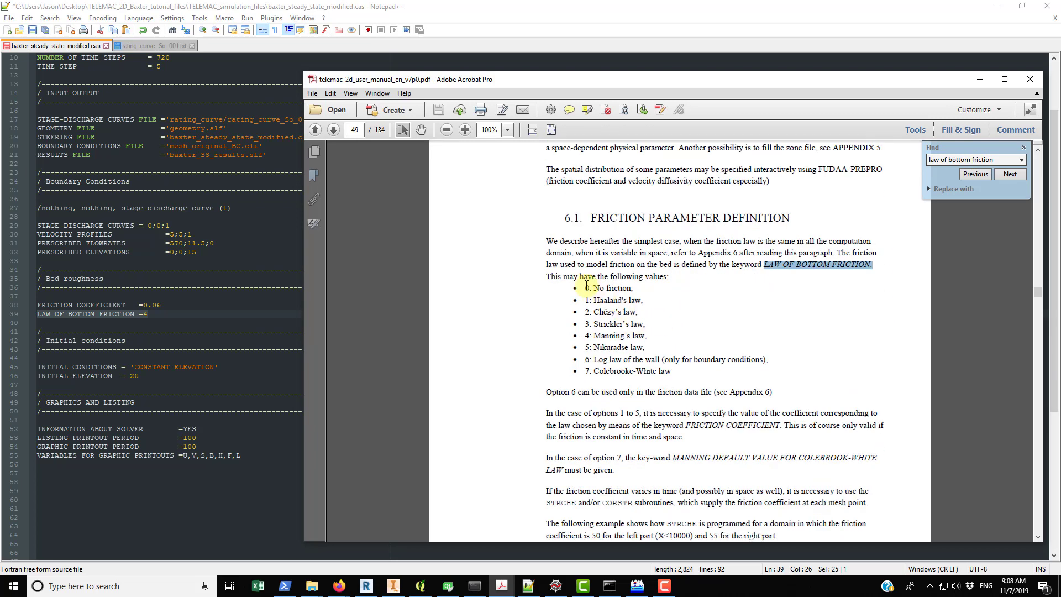
left_click_drag(588, 286, 649, 336)
left_click(652, 392)
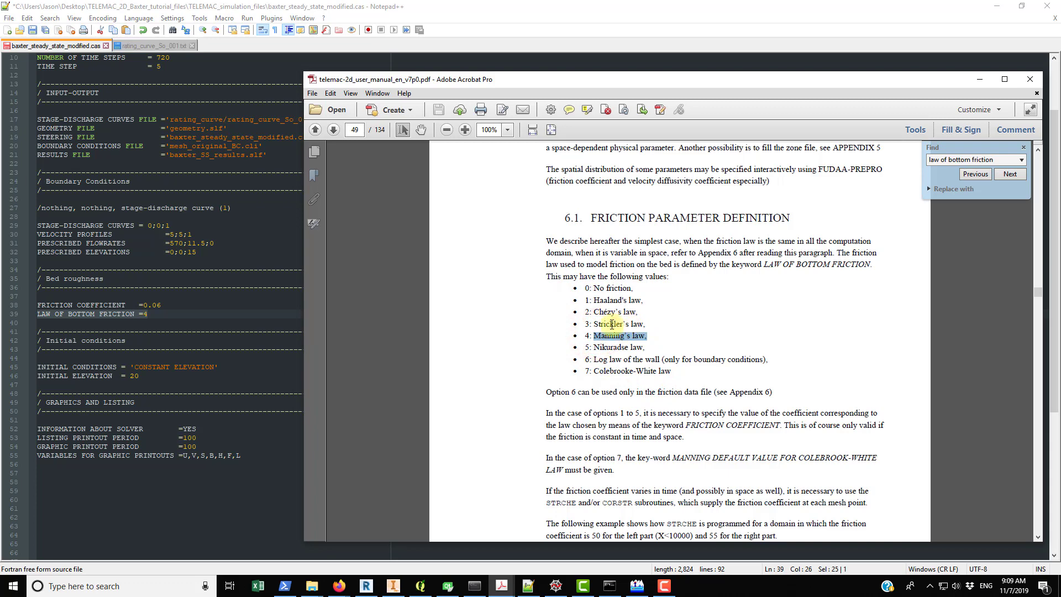
Step: Return to Notepad++ and review the FRICTION COEFFICIENT and LAW OF BOTTOM FRICTION lines in the Bed roughness section
left_click(153, 319)
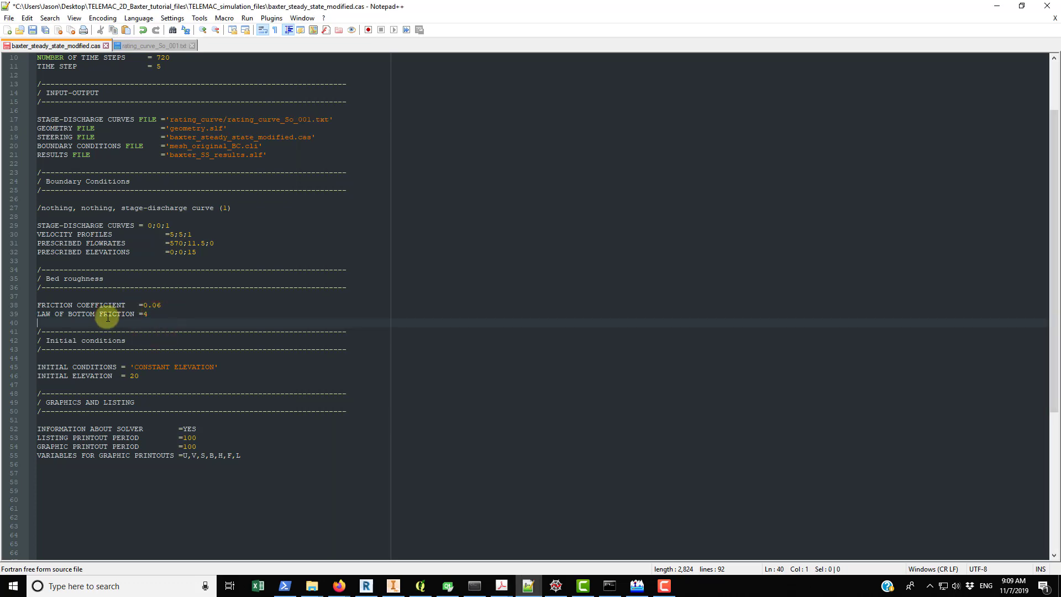
left_click_drag(36, 305, 180, 308)
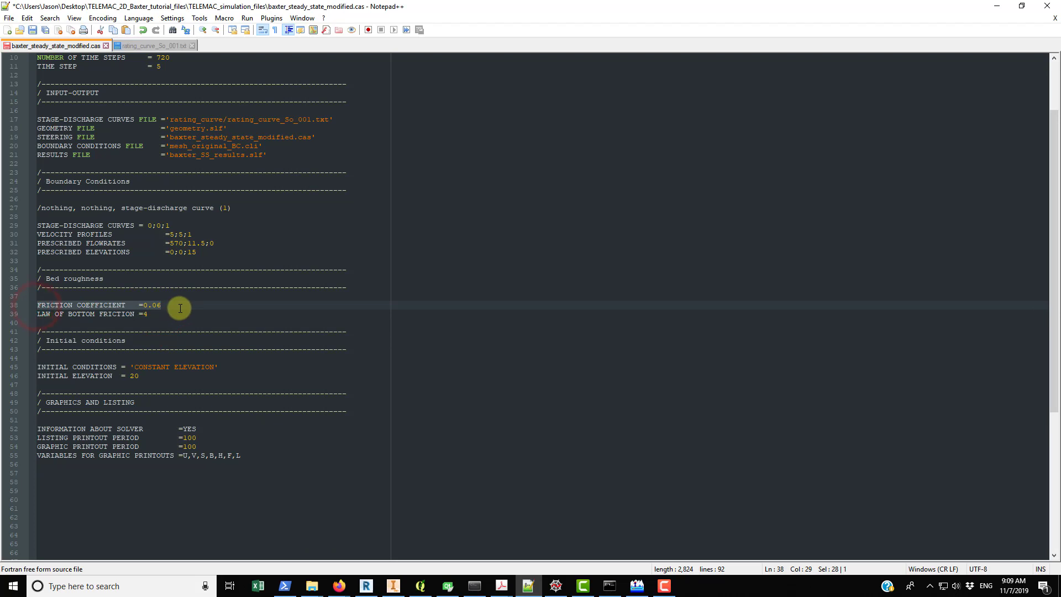
left_click(84, 320)
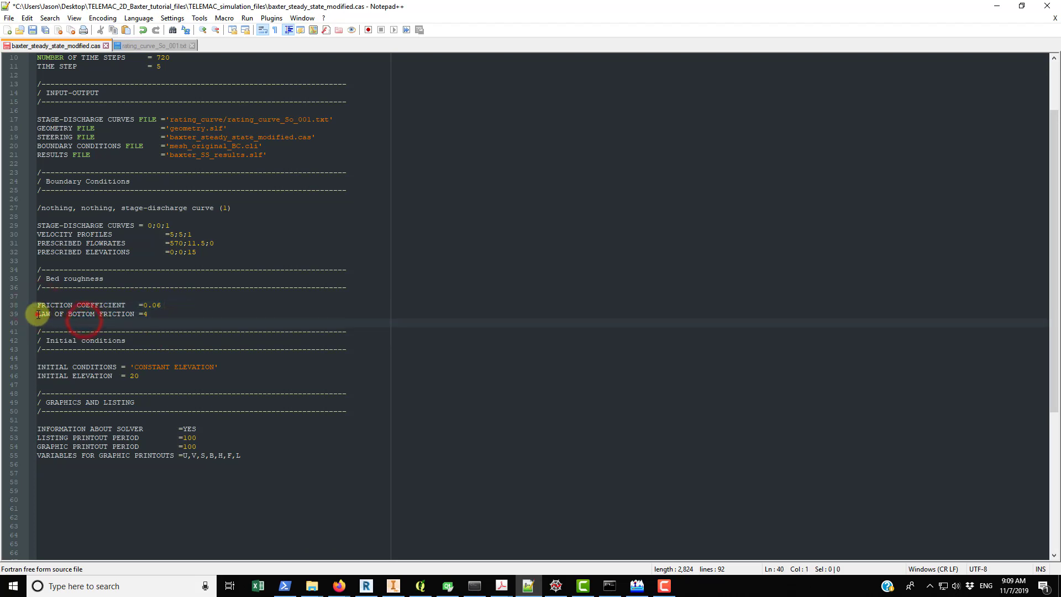
left_click_drag(37, 315, 160, 315)
left_click(104, 305)
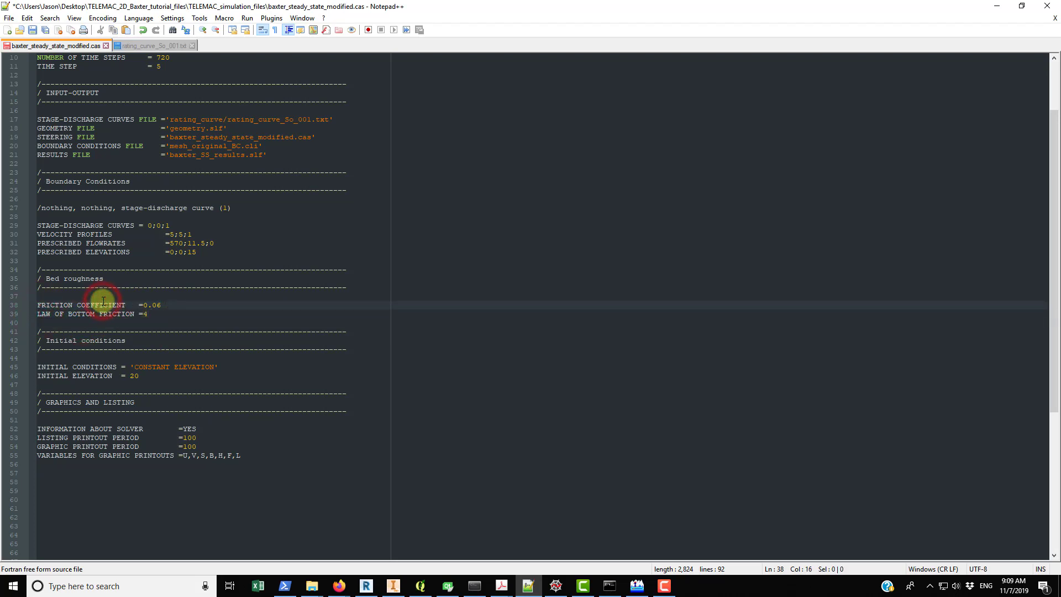
left_click(36, 305)
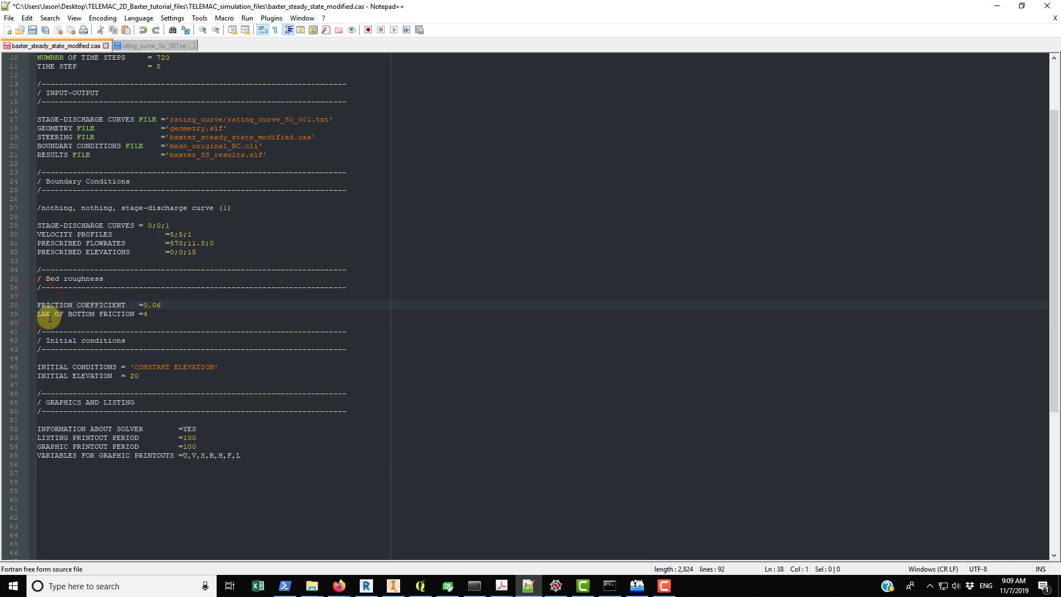
type("/")
key("BackSpace")
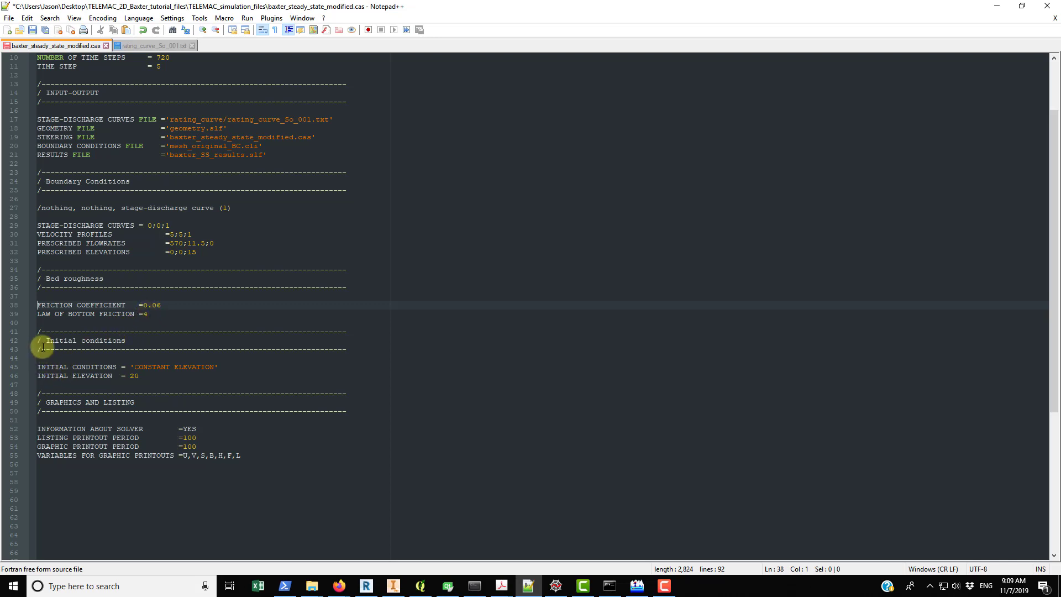
Step: Examine the INITIAL CONDITIONS and INITIAL ELEVATION lines in the Initial conditions section
left_click_drag(37, 367, 242, 371)
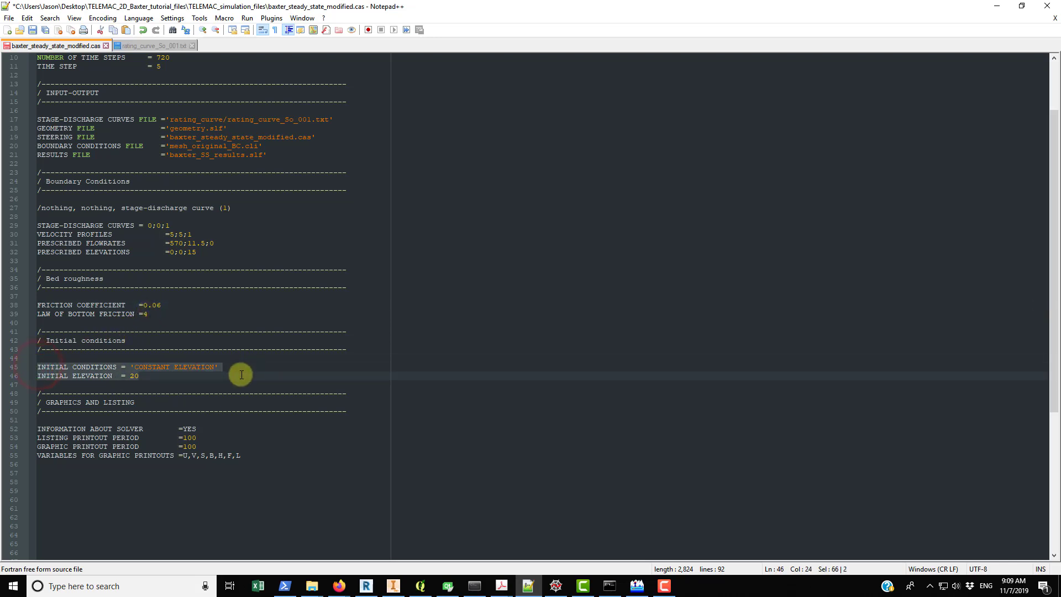
left_click(187, 393)
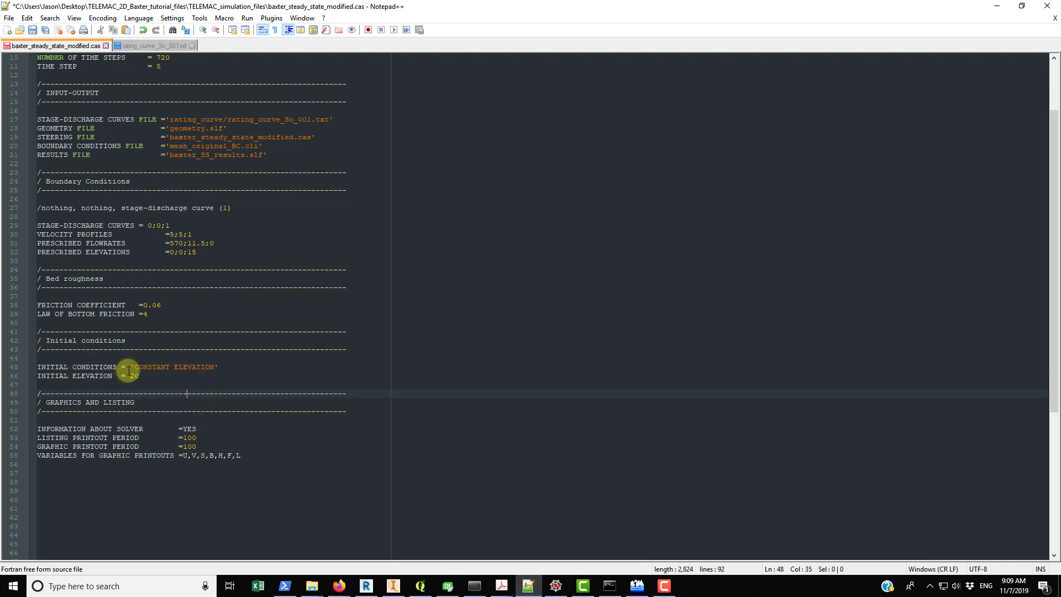
left_click_drag(131, 367, 230, 367)
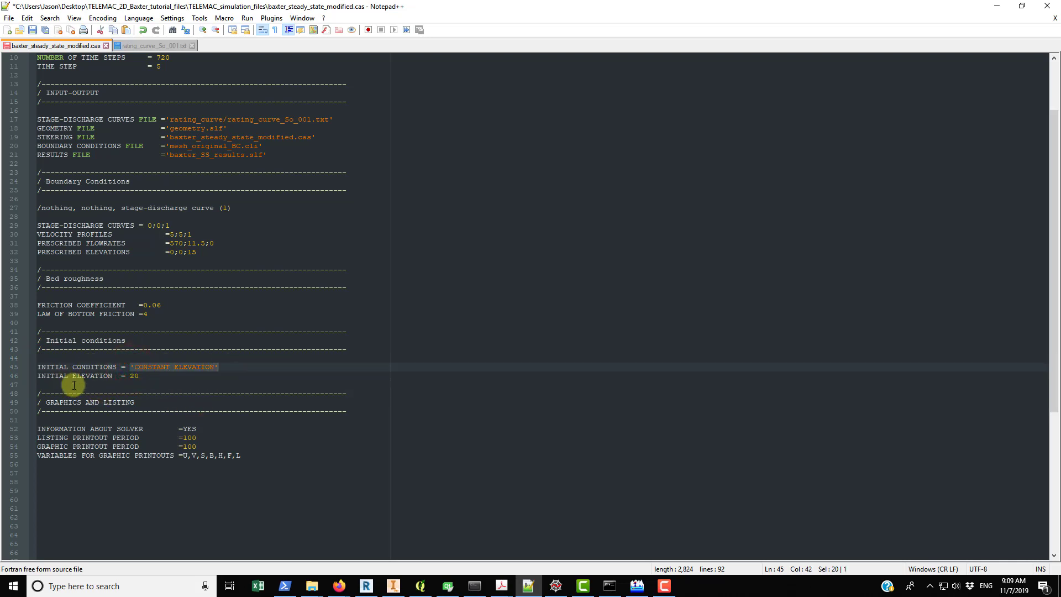
left_click_drag(38, 376, 154, 377)
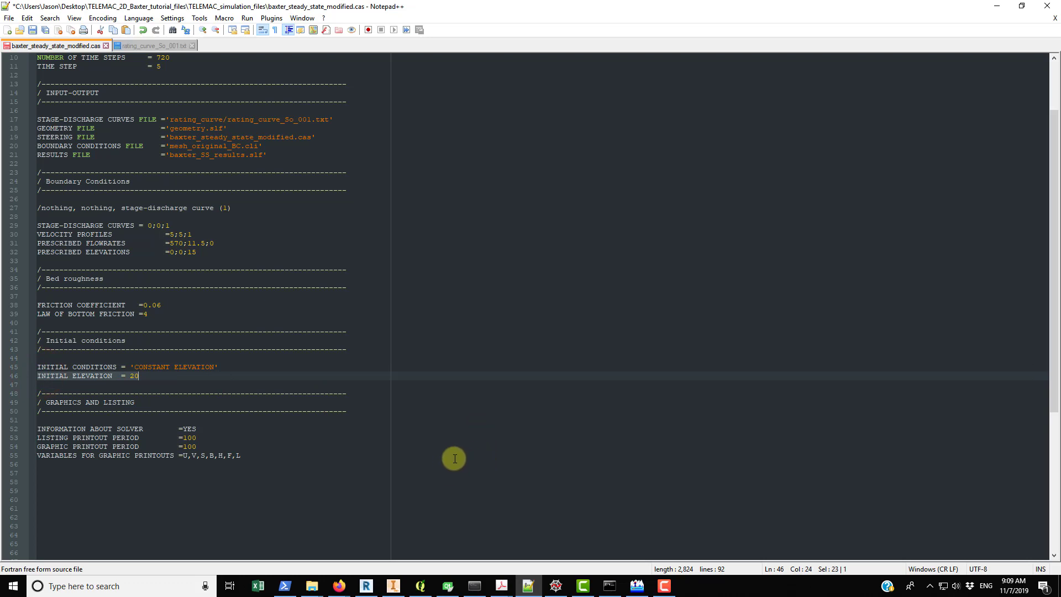
Step: Switch to BlueKenue and hide mesh_original_BC in the 2D view, leaving mesh_original (elevation) visible
left_click(637, 586)
left_click_drag(634, 206, 686, 313)
scroll(686, 312, "up", 3)
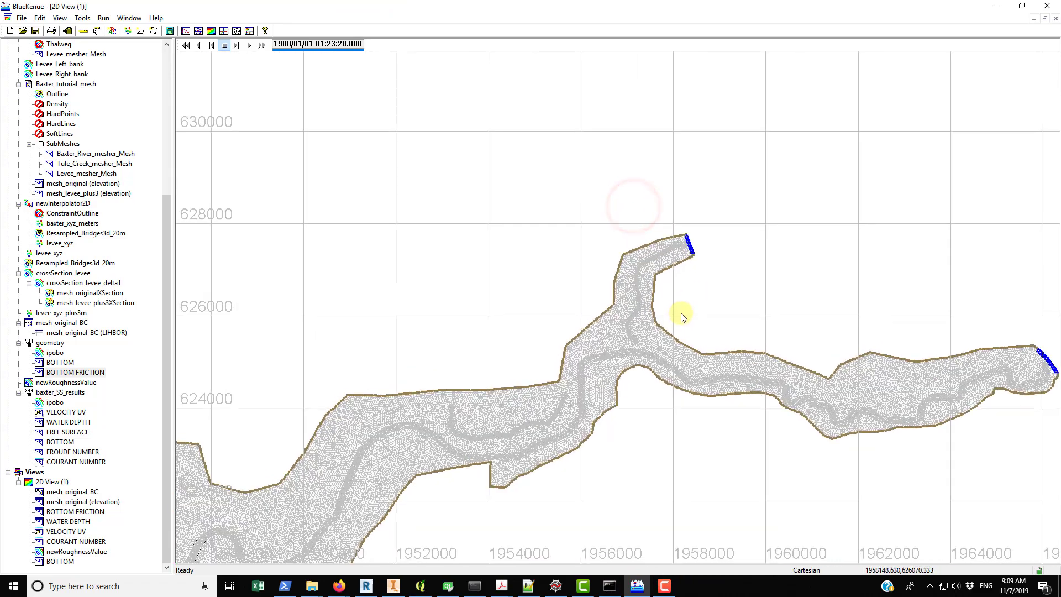
right_click(80, 503)
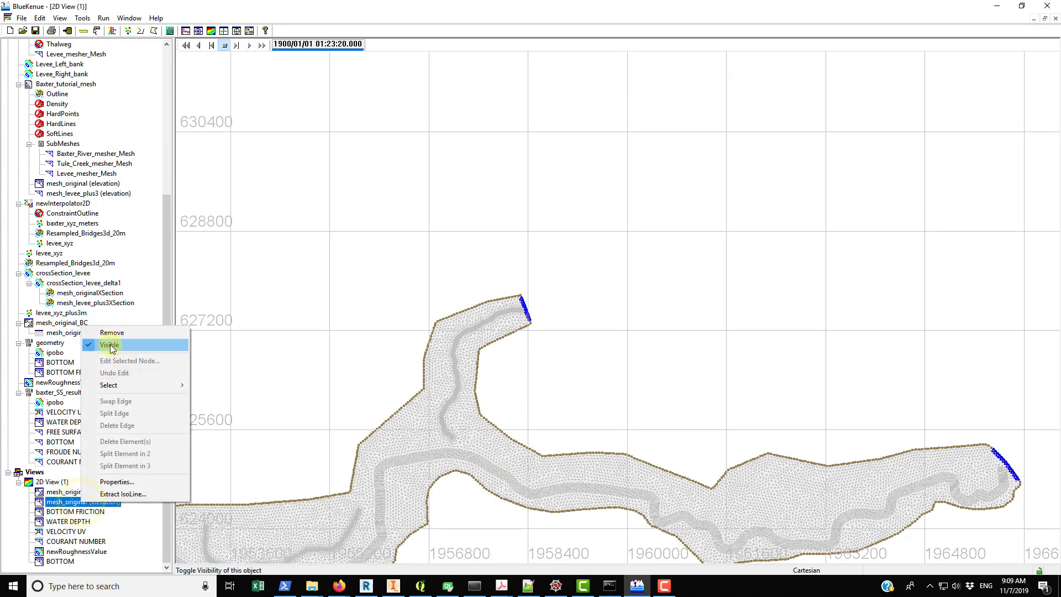
left_click(77, 492)
right_click(78, 492)
left_click(110, 495)
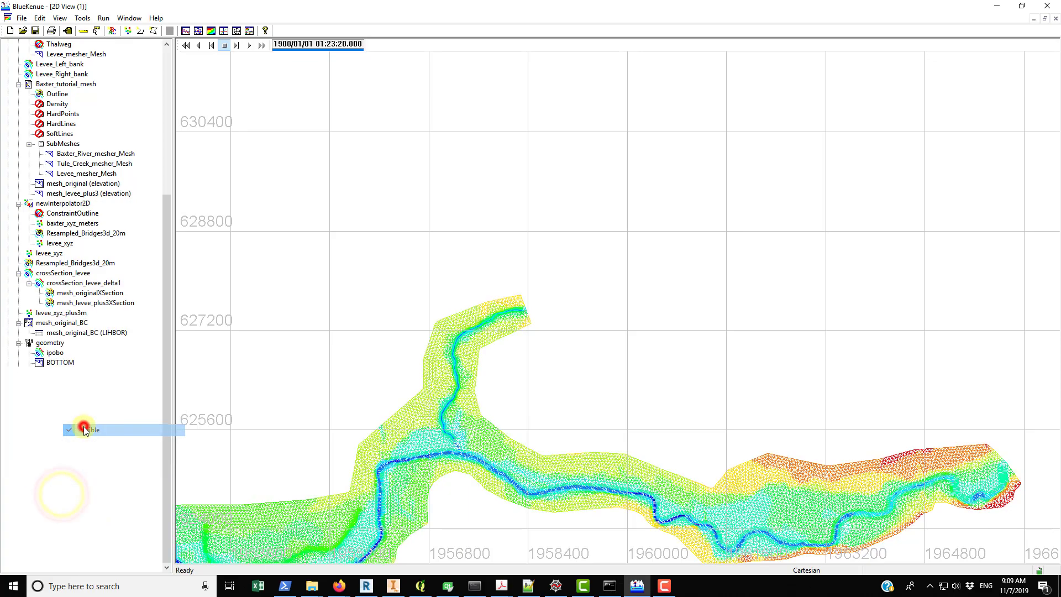
Step: Read the bed elevation of a mesh_original channel node at the upstream end of the northern tributary
left_click_drag(470, 449, 578, 352)
scroll(552, 217, "up", 5)
left_click(626, 243)
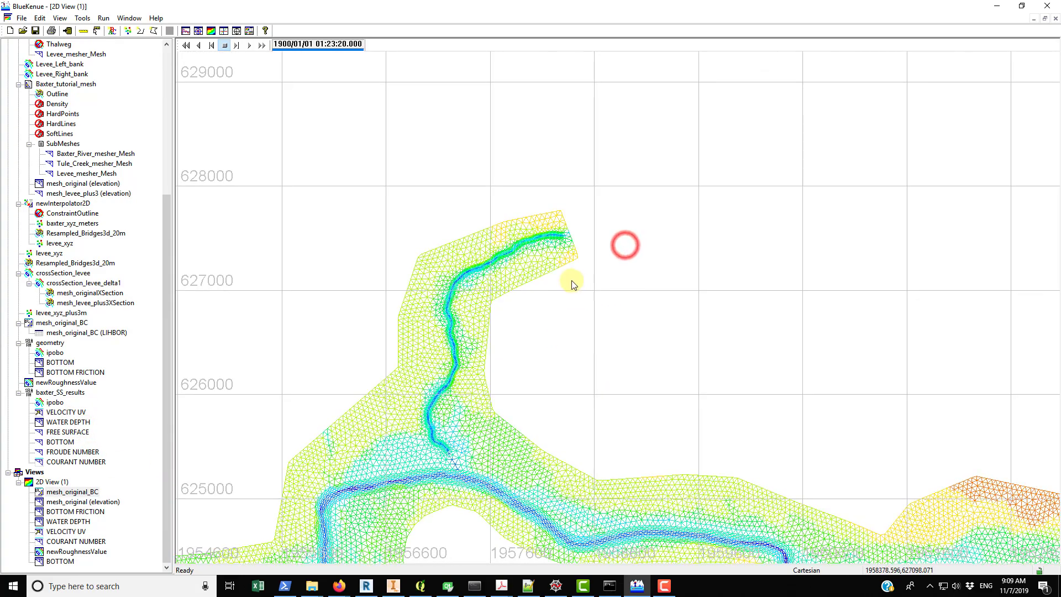
left_click_drag(512, 308, 575, 357)
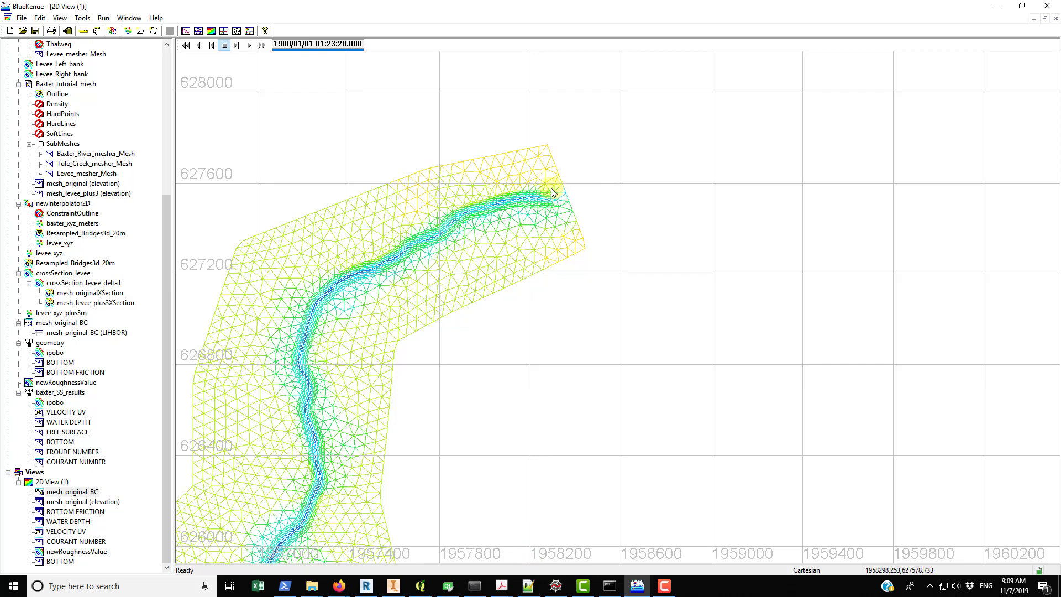
mouse_move(546, 202)
left_mouse_down()
mouse_move(556, 181)
mouse_move(570, 218)
left_mouse_up()
mouse_move(504, 232)
left_mouse_down()
mouse_move(518, 213)
mouse_move(561, 208)
left_mouse_up()
left_click(559, 200)
left_click(558, 201)
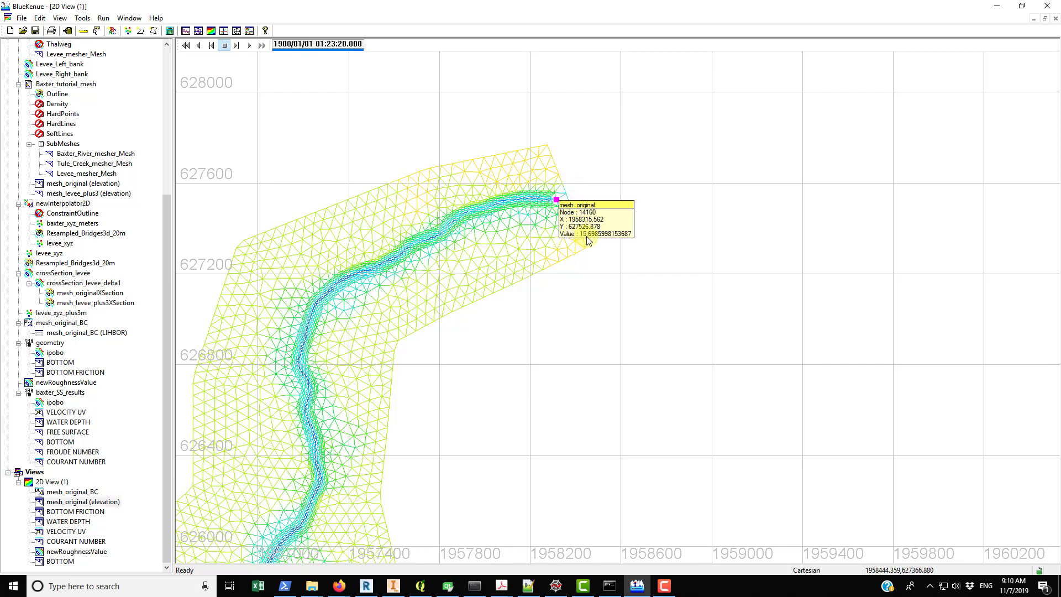
Step: Read the bed elevation of a mesh_original channel node near the eastern upstream boundary of the main river
left_click(604, 279)
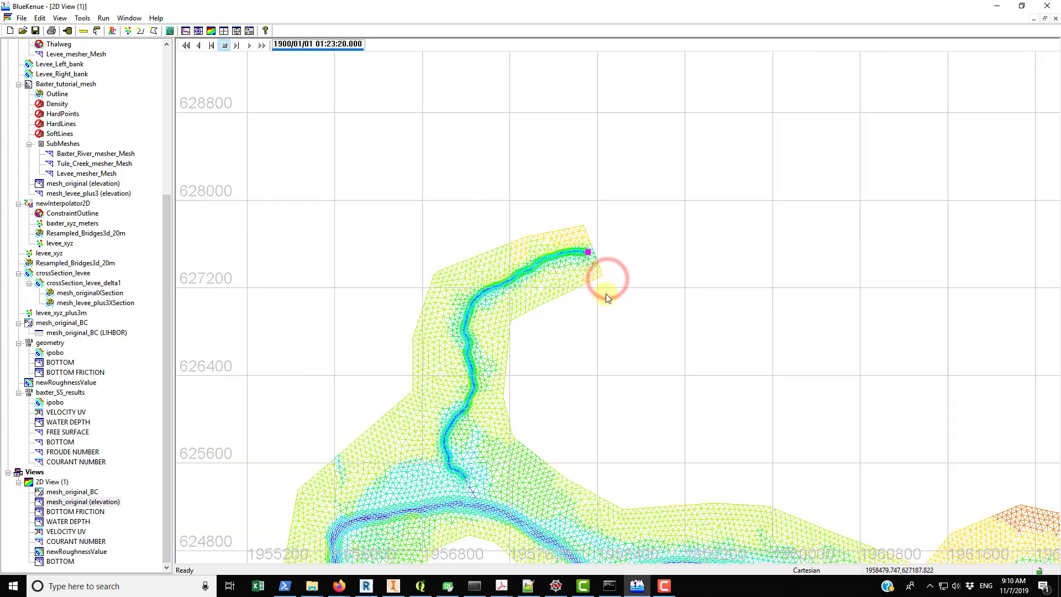
left_click(772, 351)
left_click(764, 159)
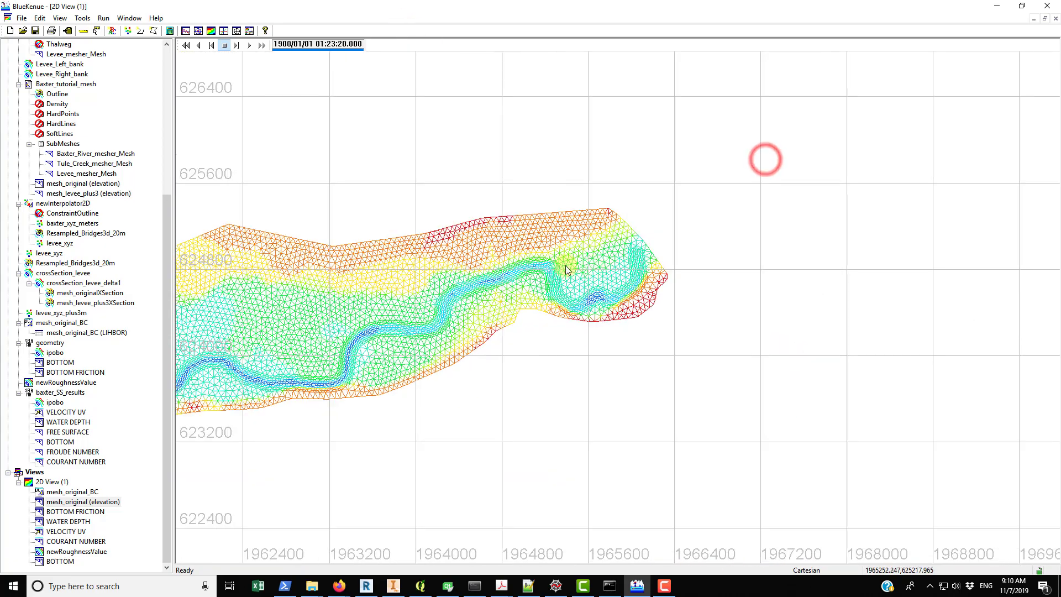
scroll(565, 266, "up", 3)
left_click(678, 188)
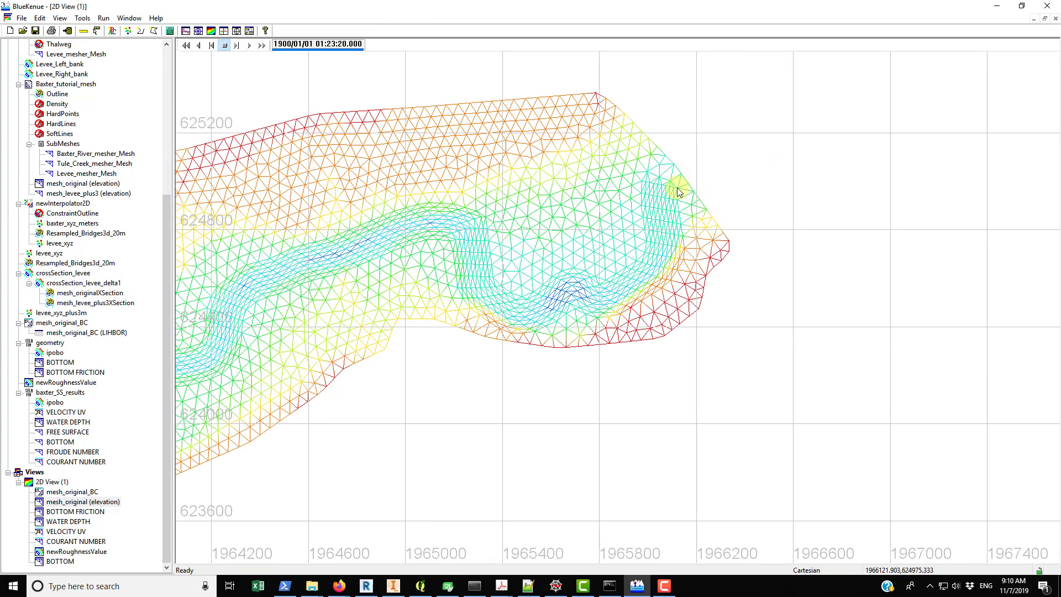
mouse_move(679, 189)
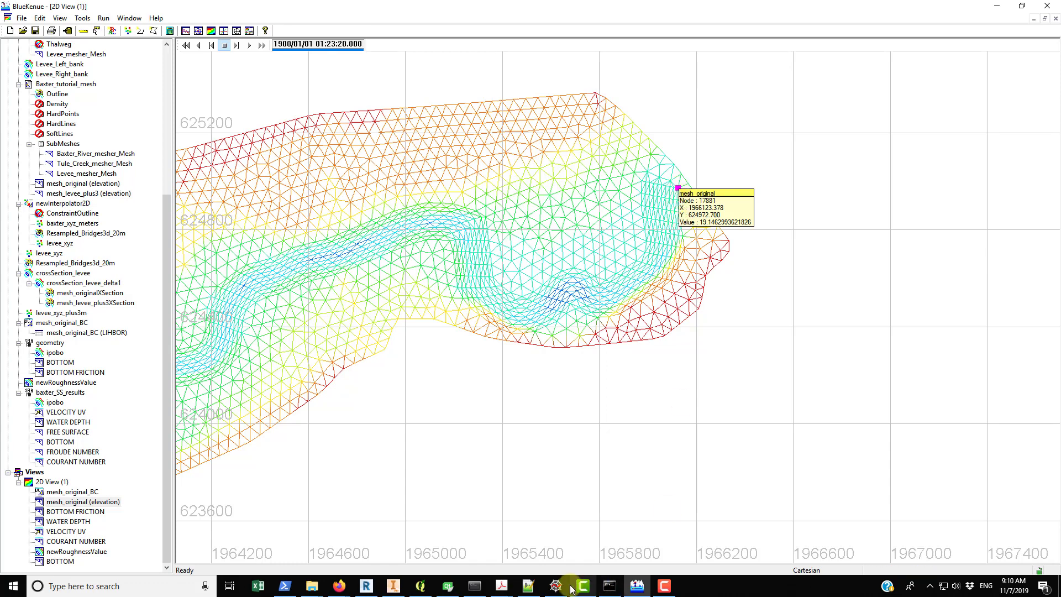
Step: Return to Notepad++ and review the INITIAL CONDITIONS and INITIAL ELEVATION lines against the bed elevations
left_click(539, 589)
left_click(102, 369)
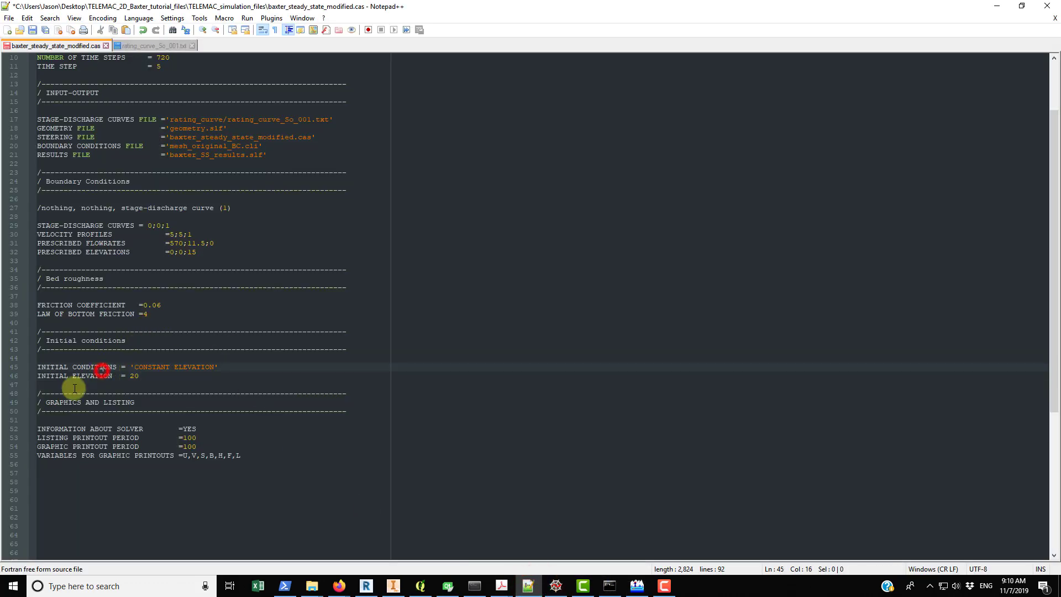
left_click_drag(37, 377, 165, 372)
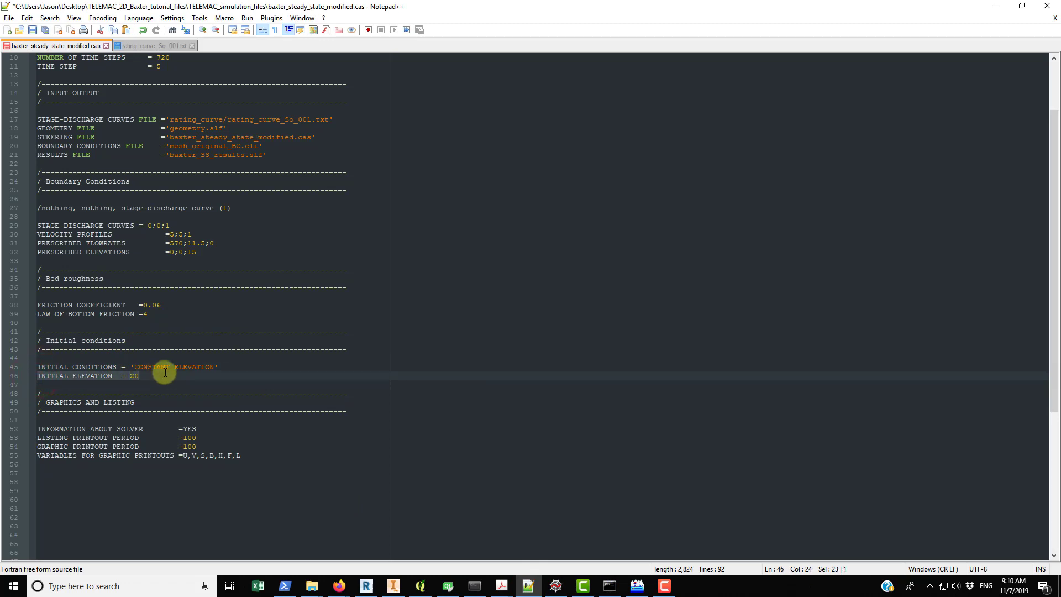
left_click(157, 376)
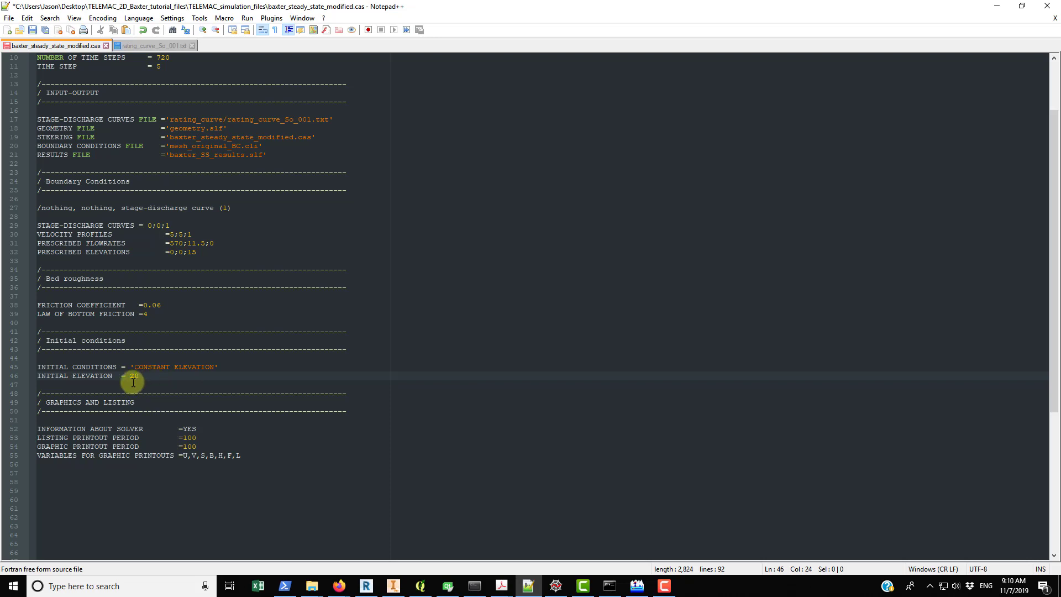
left_click(133, 376)
left_click_drag(133, 376, 139, 376)
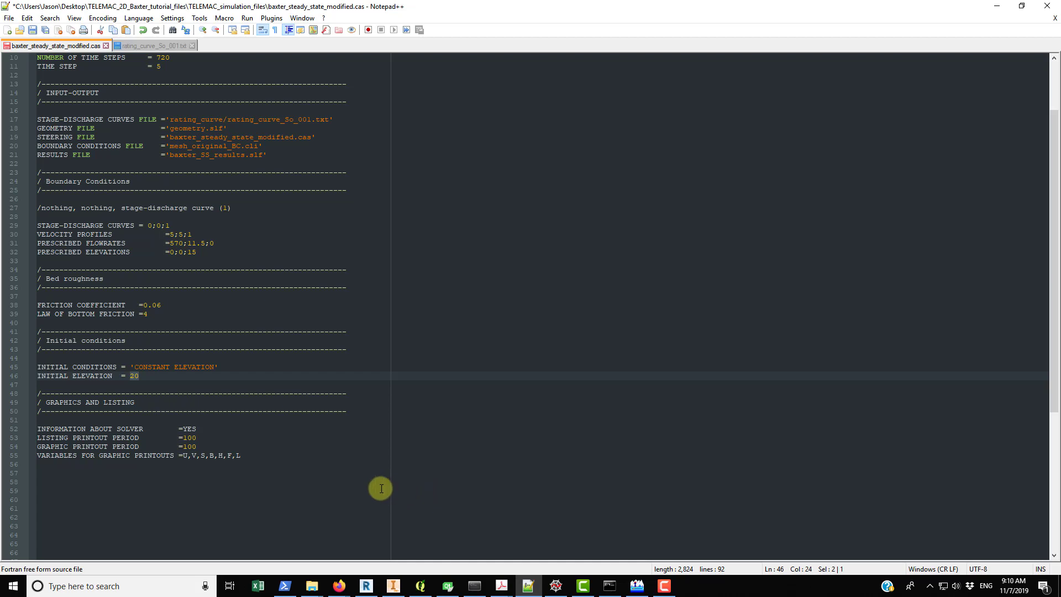
left_click(143, 375)
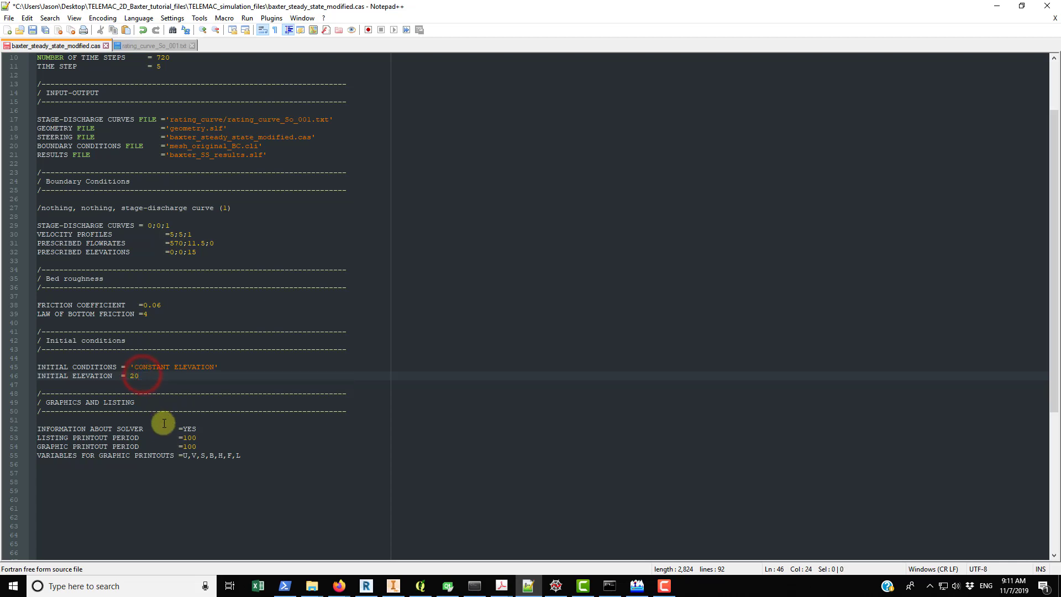
Step: Examine the INFORMATION ABOUT SOLVER line alongside the iteration 100 solver output in the telemac console
scroll(158, 410, "down", 1)
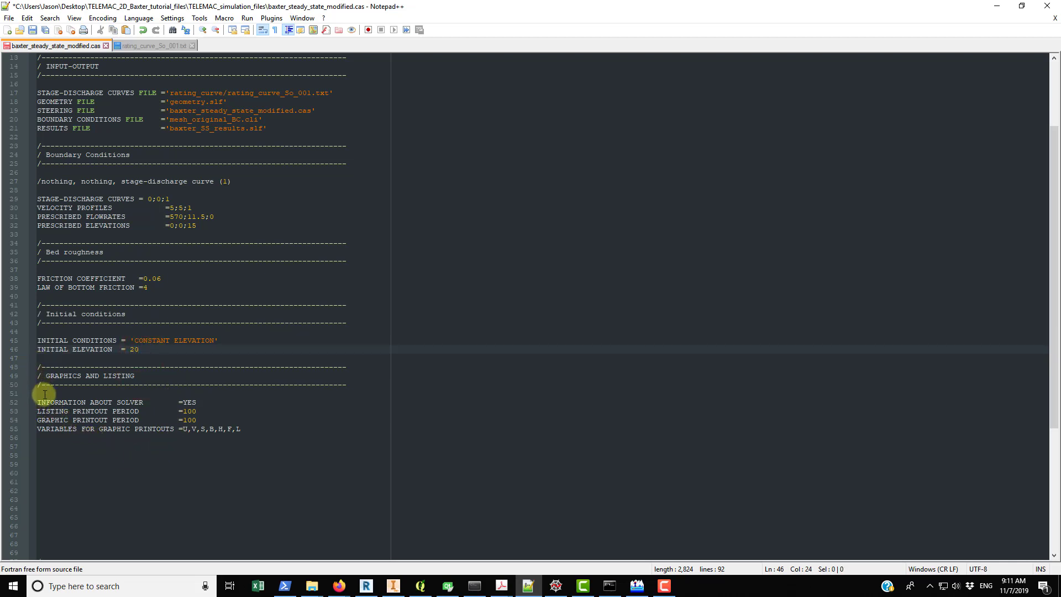
left_click_drag(38, 404, 204, 402)
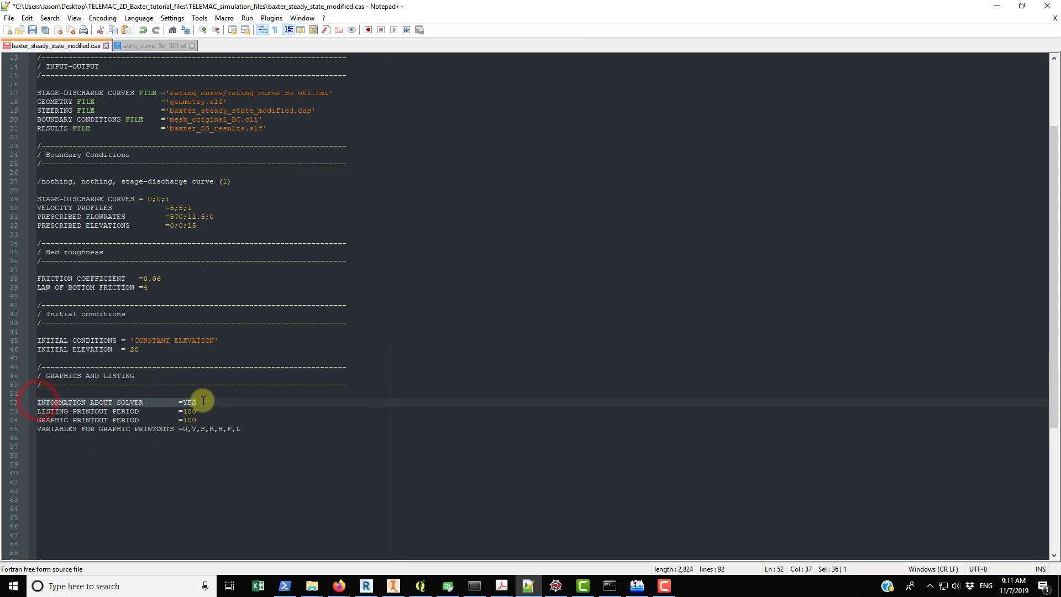
left_click(609, 586)
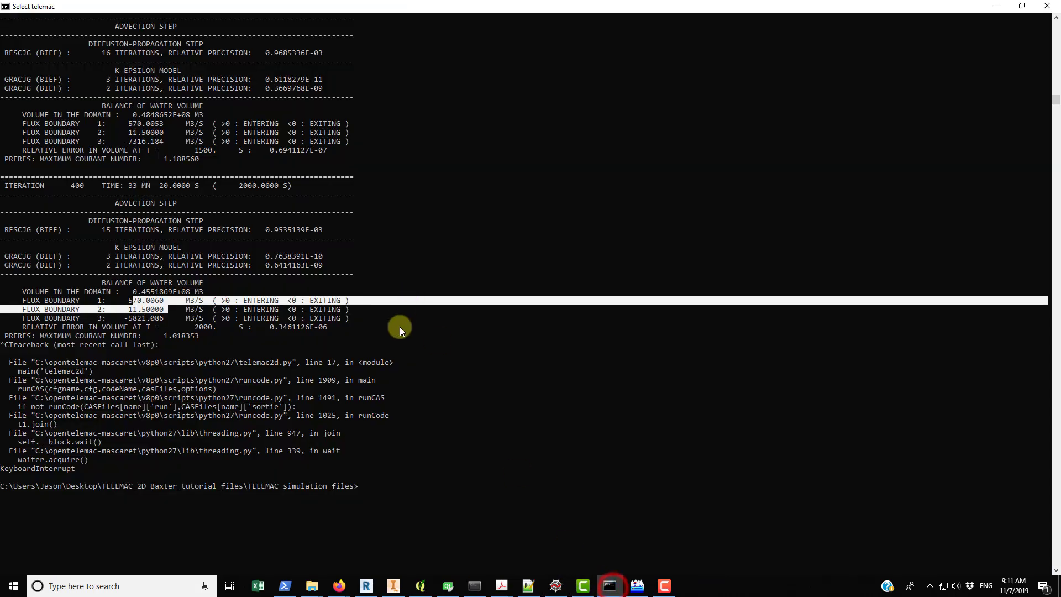
scroll(389, 351, "up", 10)
scroll(410, 400, "up", 20)
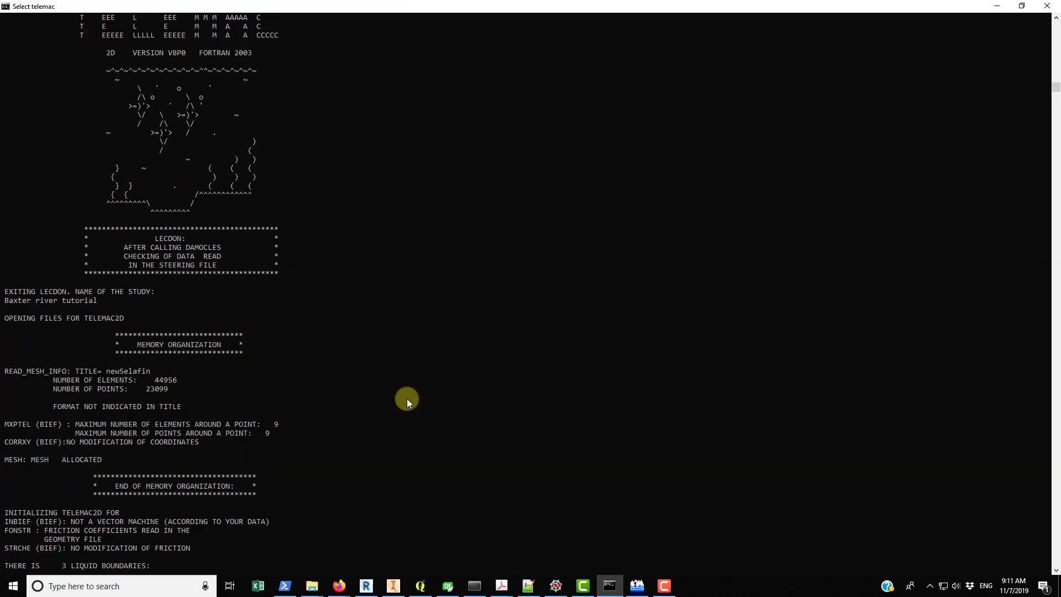
scroll(406, 392, "up", 6)
scroll(404, 398, "down", 20)
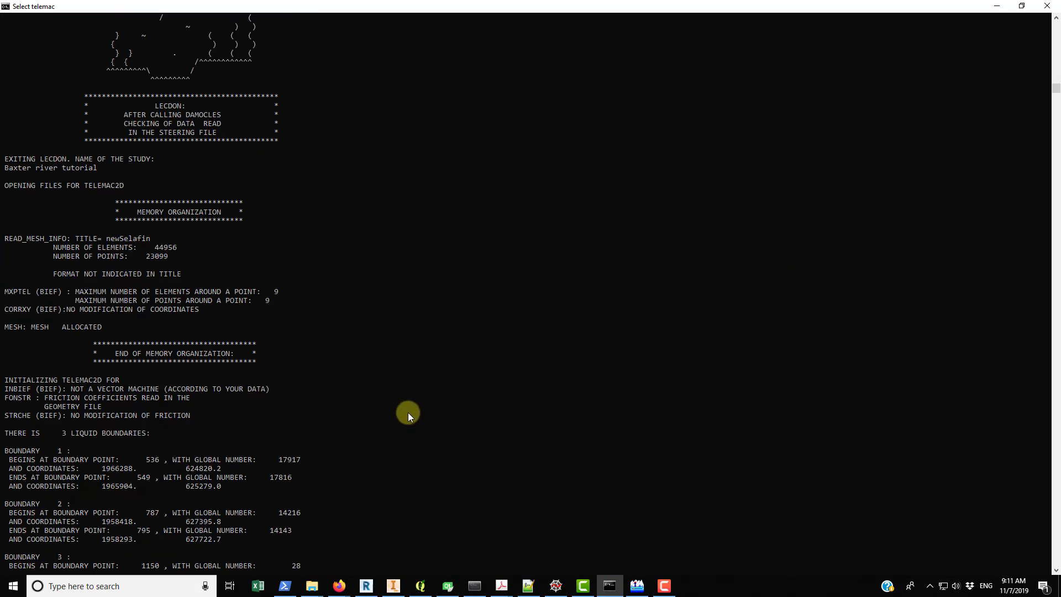
scroll(180, 291, "down", 20)
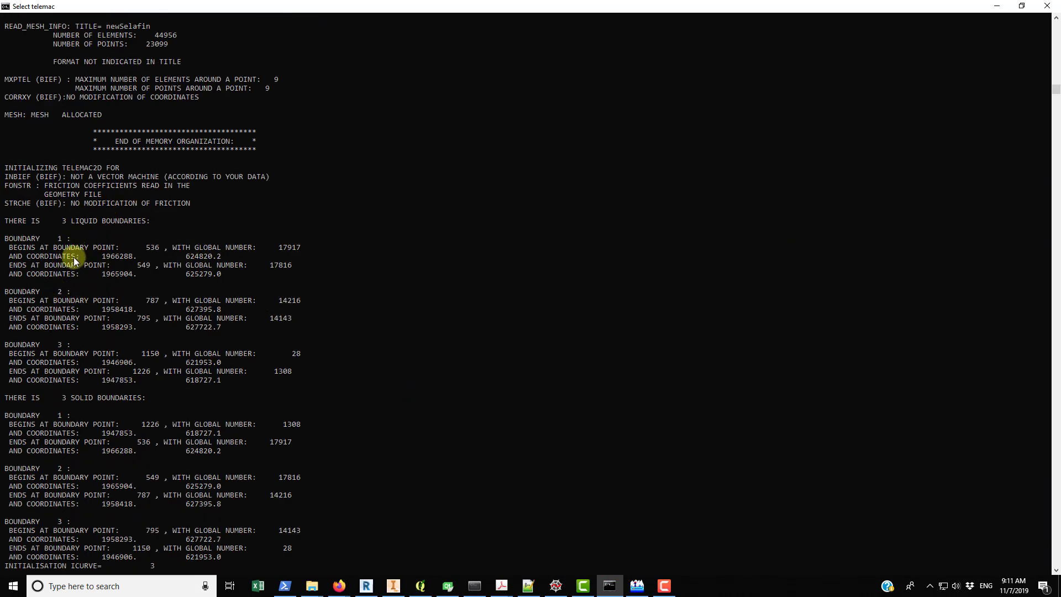
scroll(71, 290, "down", 20)
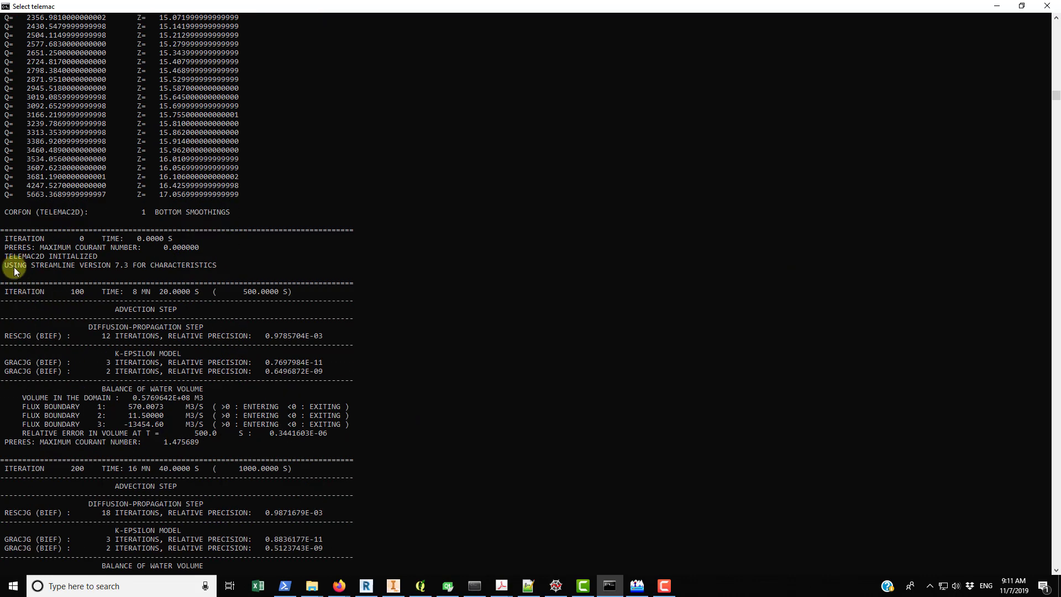
left_click_drag(8, 292, 437, 471)
right_click(570, 397)
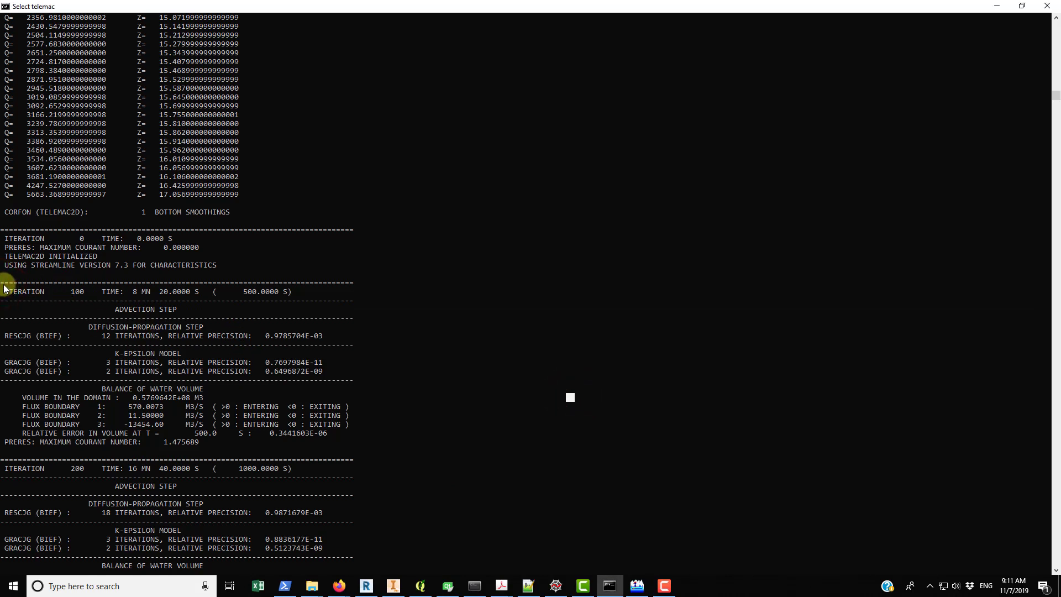
left_click_drag(3, 283, 422, 445)
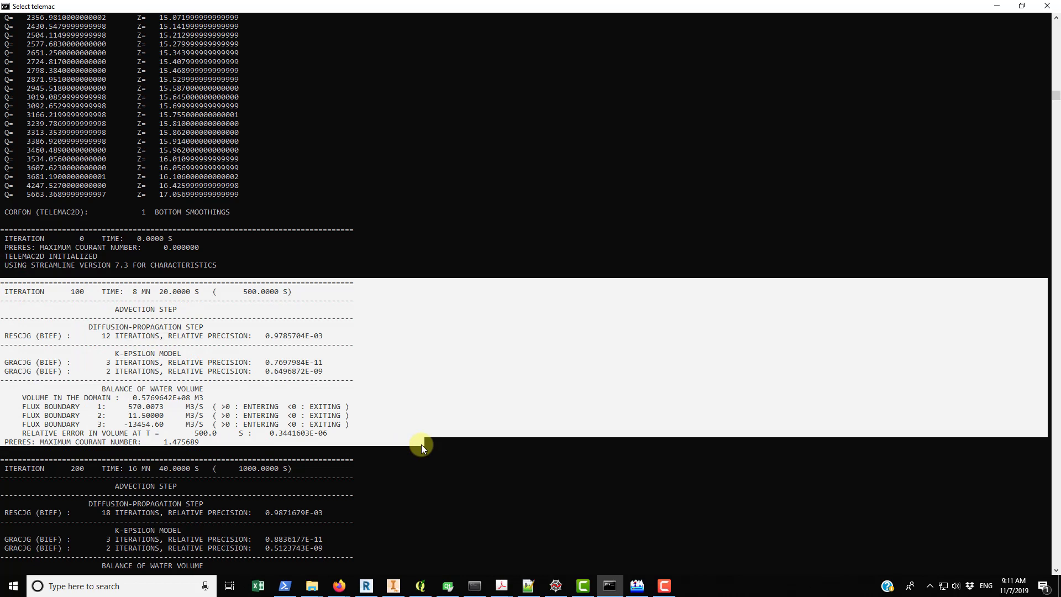
Step: Compare the LISTING PRINTOUT PERIOD line in Notepad++ with the iteration intervals listed in the telemac console
left_click(528, 586)
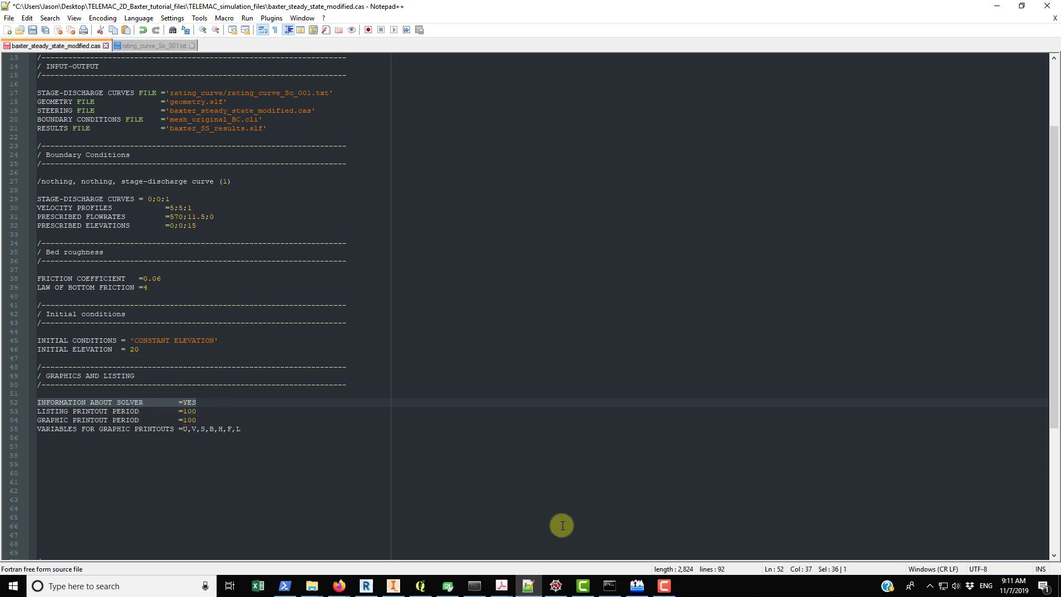
left_click(609, 587)
right_click(329, 441)
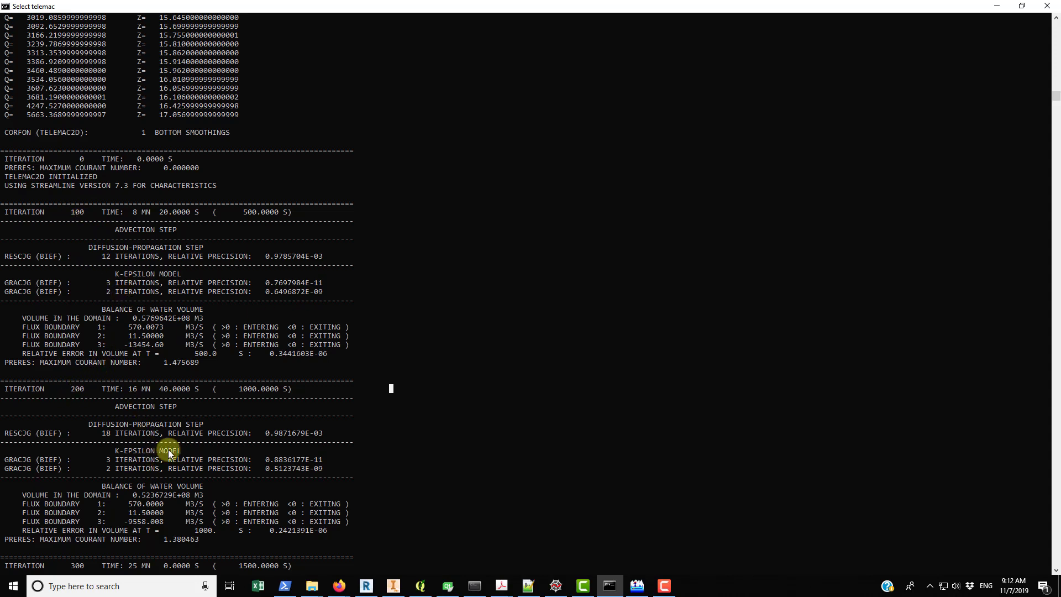
left_click(528, 586)
left_click(138, 456)
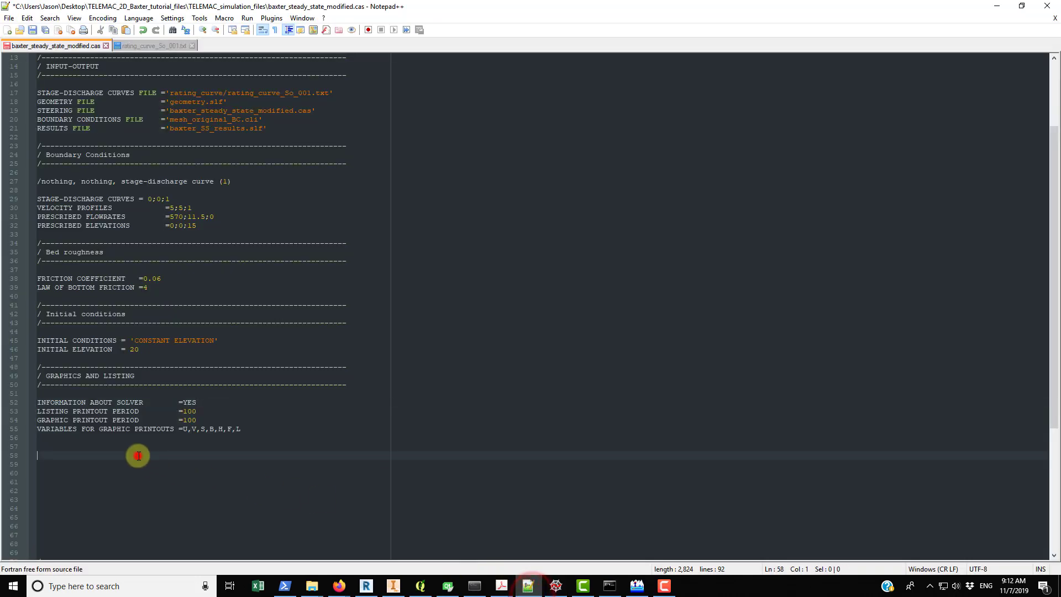
left_click_drag(180, 412, 202, 412)
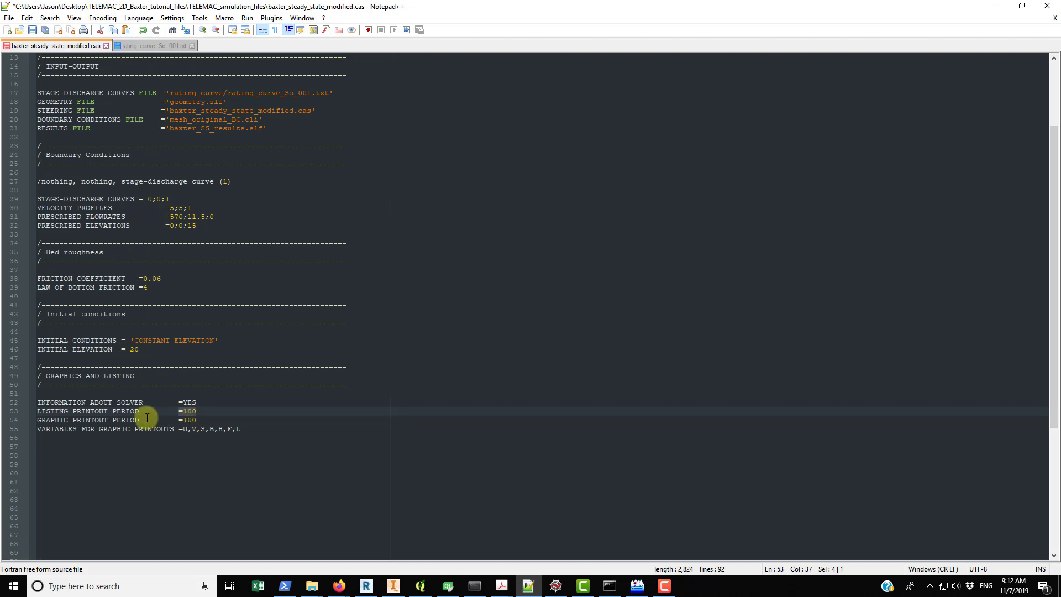
Step: Examine the GRAPHIC PRINTOUT PERIOD line in the GRAPHICS AND LISTING section
left_click(127, 429)
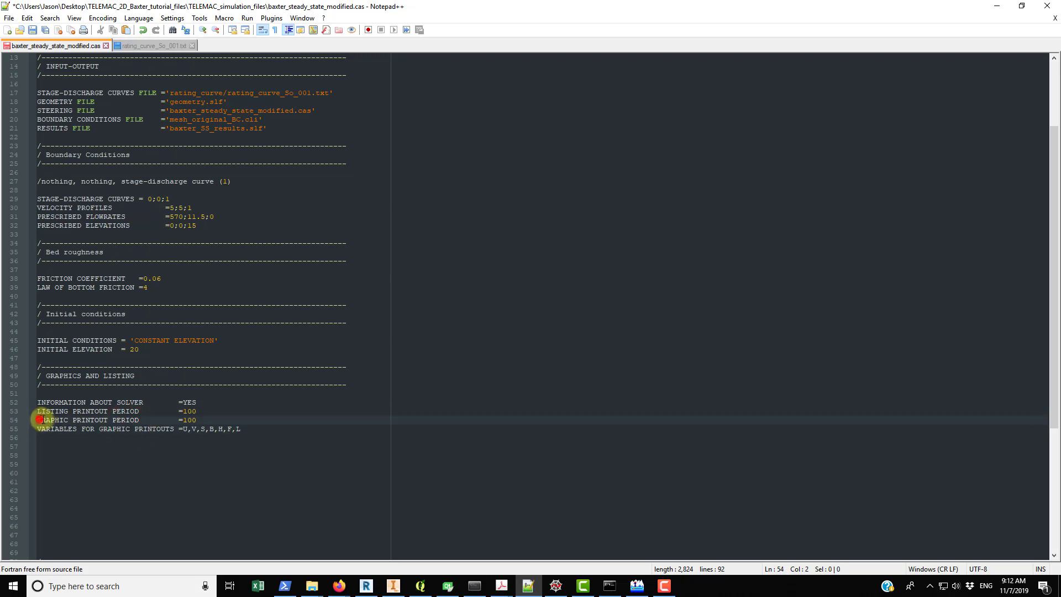
left_click_drag(40, 421, 205, 420)
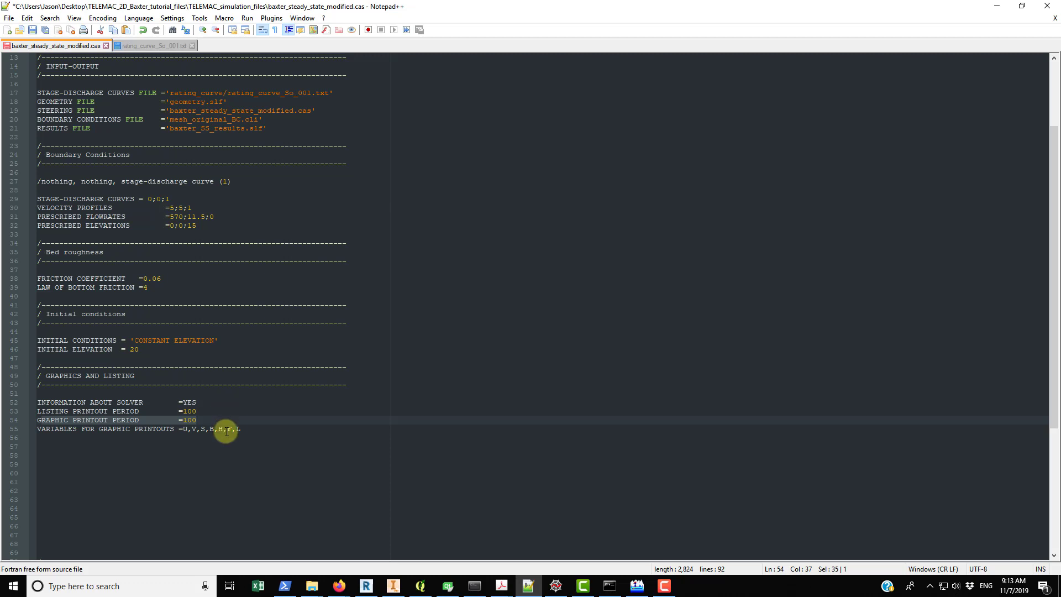
left_click(159, 446)
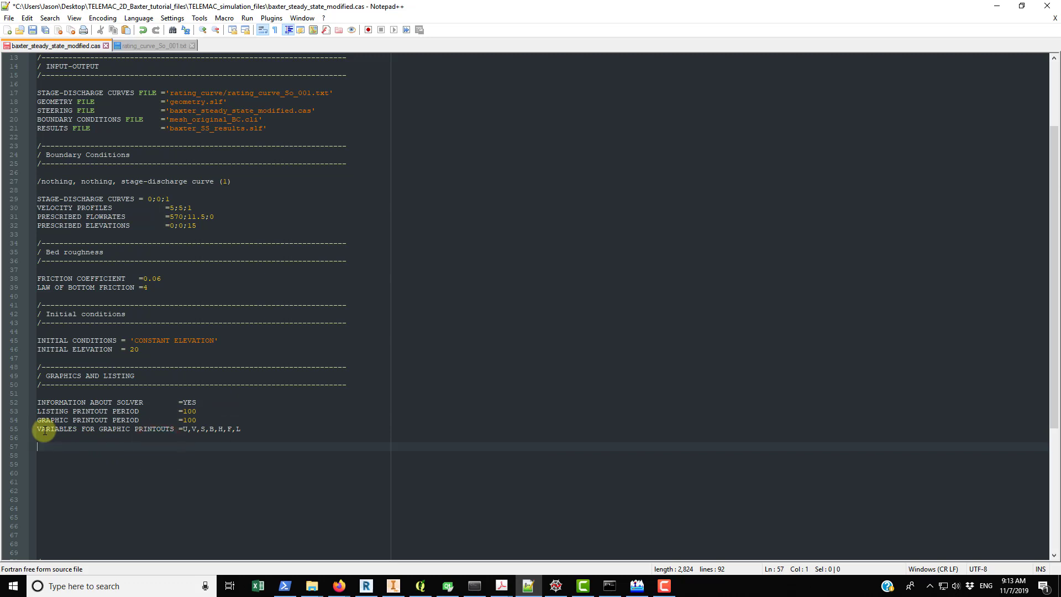
Step: Examine the VARIABLES FOR GRAPHIC PRINTOUTS line, going through each output variable code U, V, S, B, H, F and L
scroll(116, 430, "down", 2)
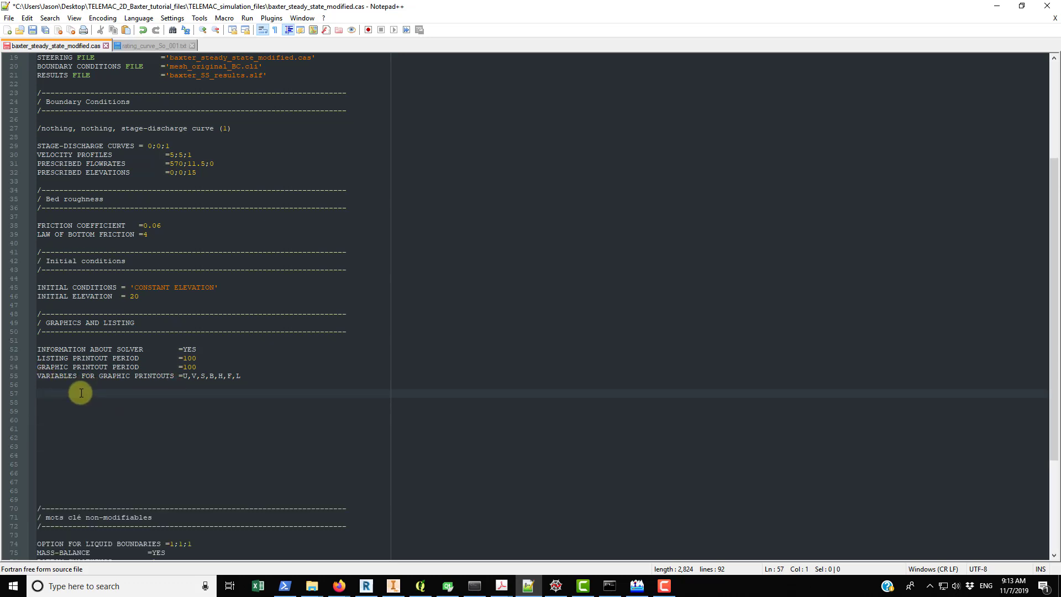
left_click_drag(37, 377, 176, 376)
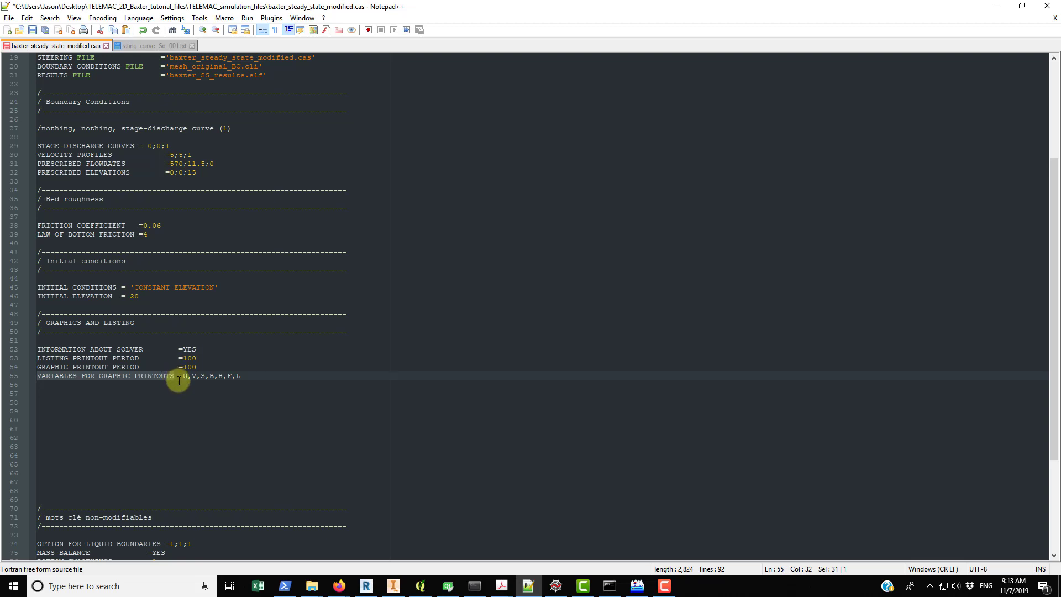
left_click_drag(182, 377, 188, 377)
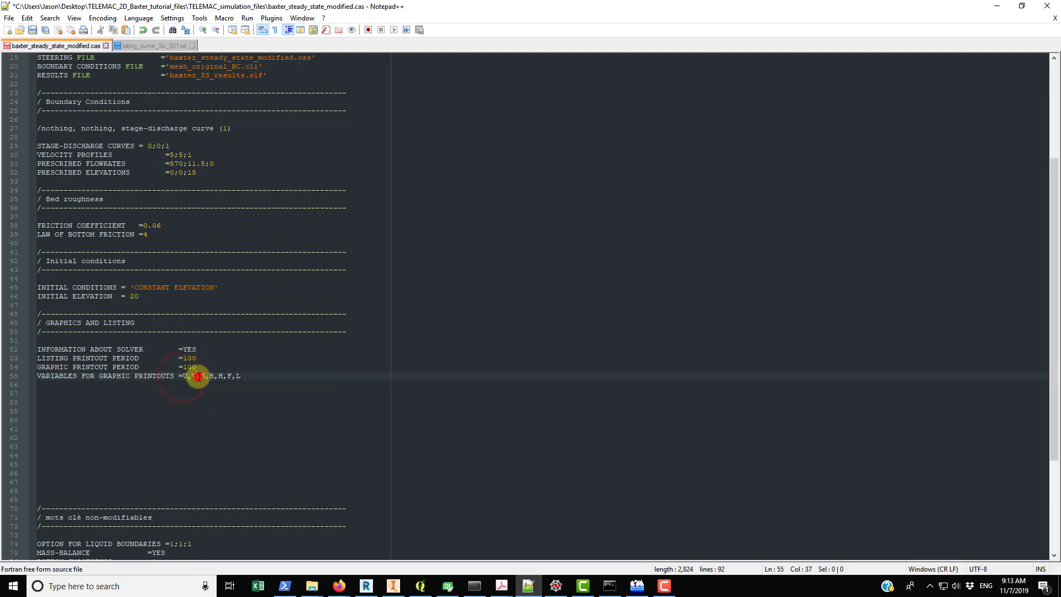
left_click(196, 376)
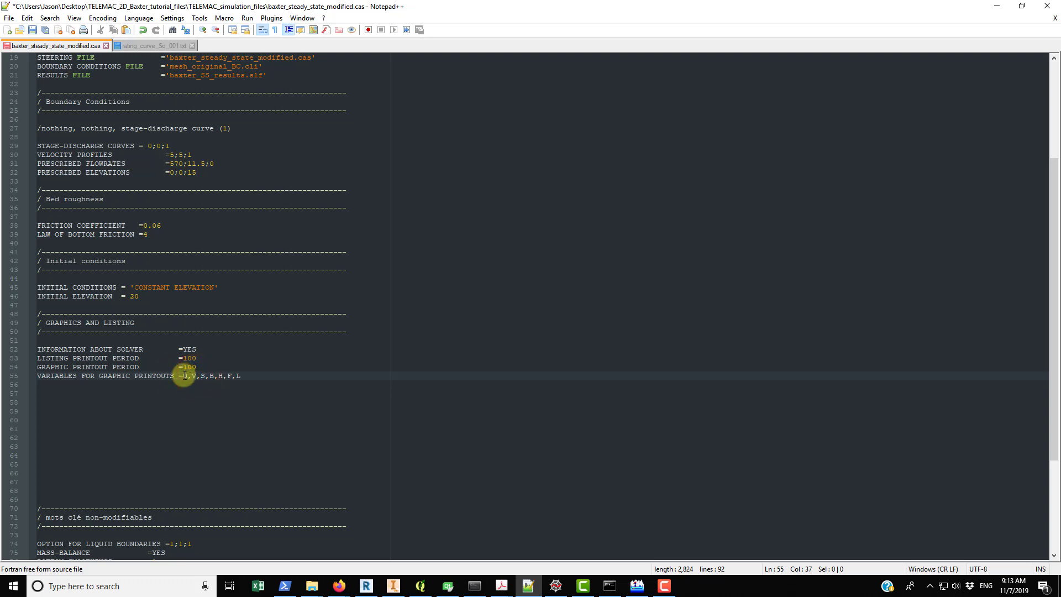
left_click_drag(191, 376, 200, 377)
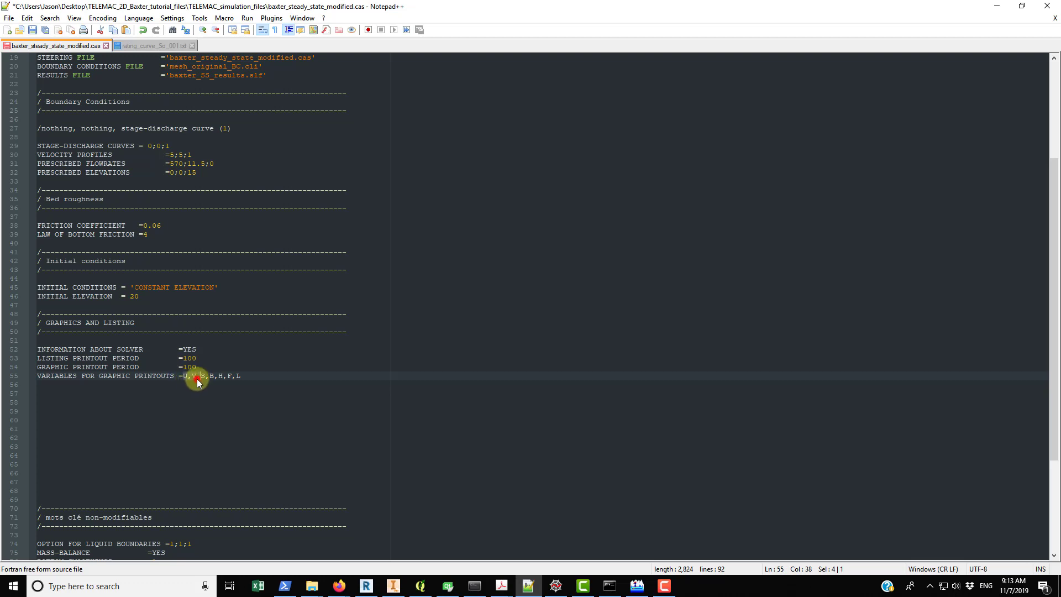
left_click(200, 378)
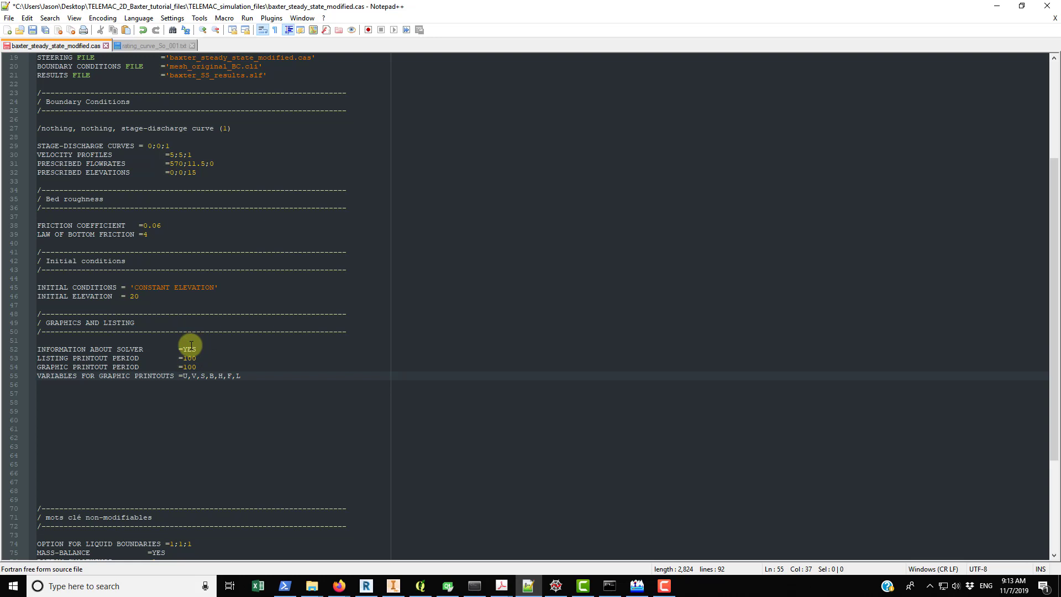
double_click(205, 376)
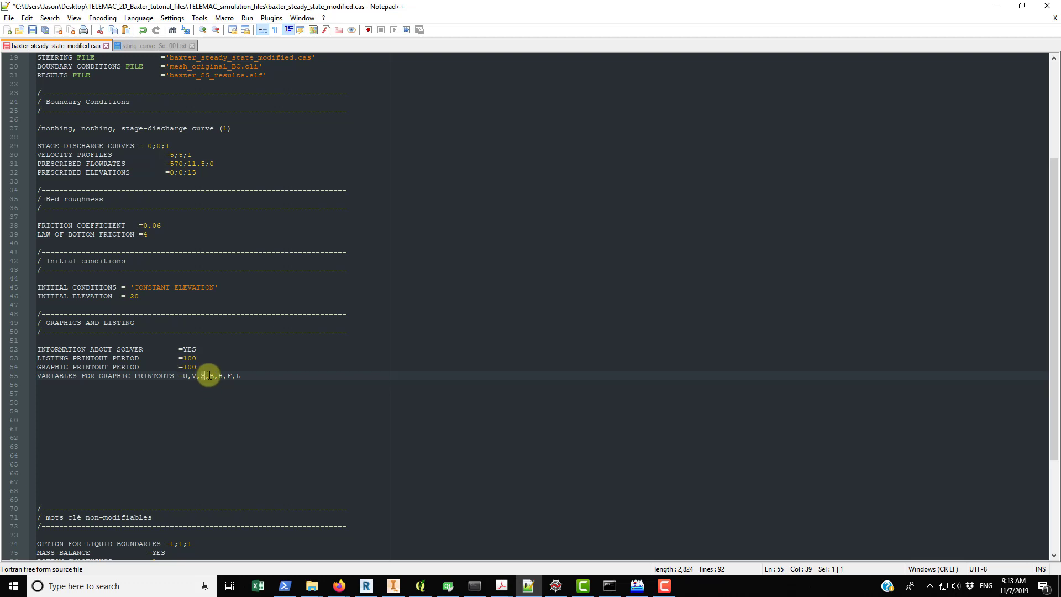
double_click(213, 377)
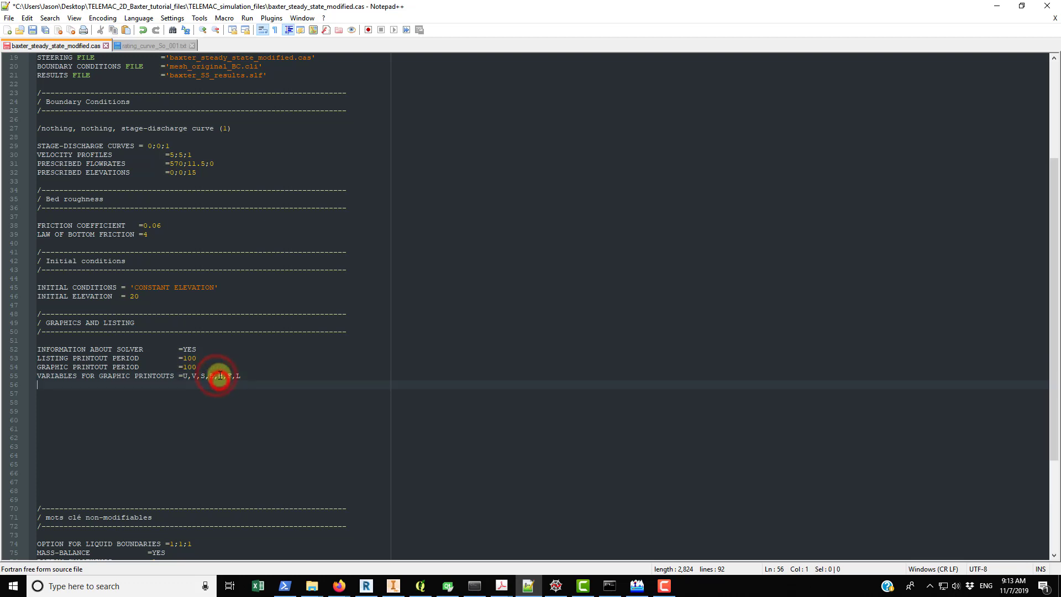
double_click(221, 376)
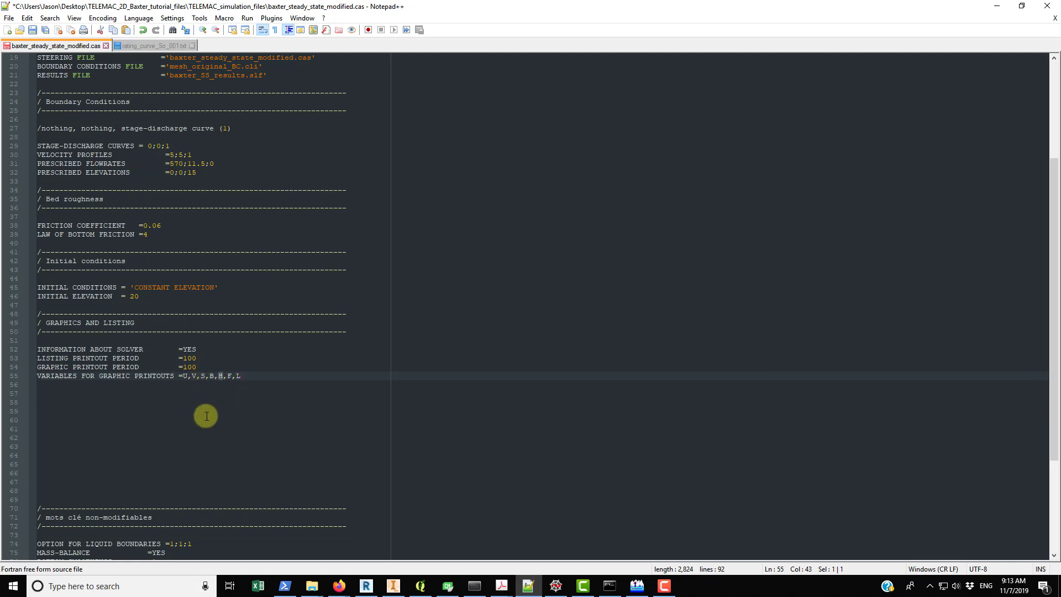
double_click(230, 376)
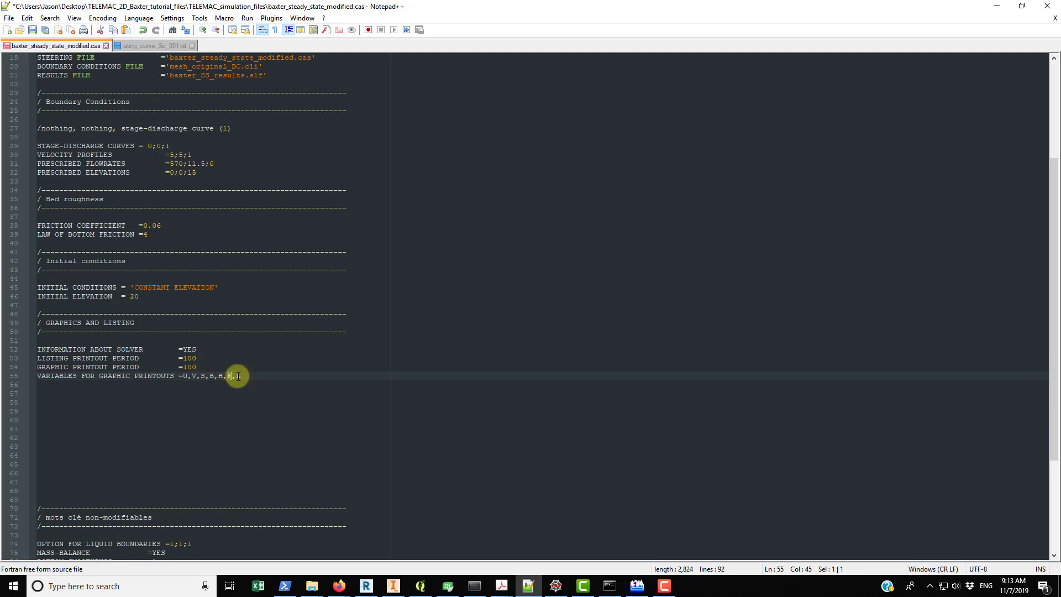
double_click(238, 376)
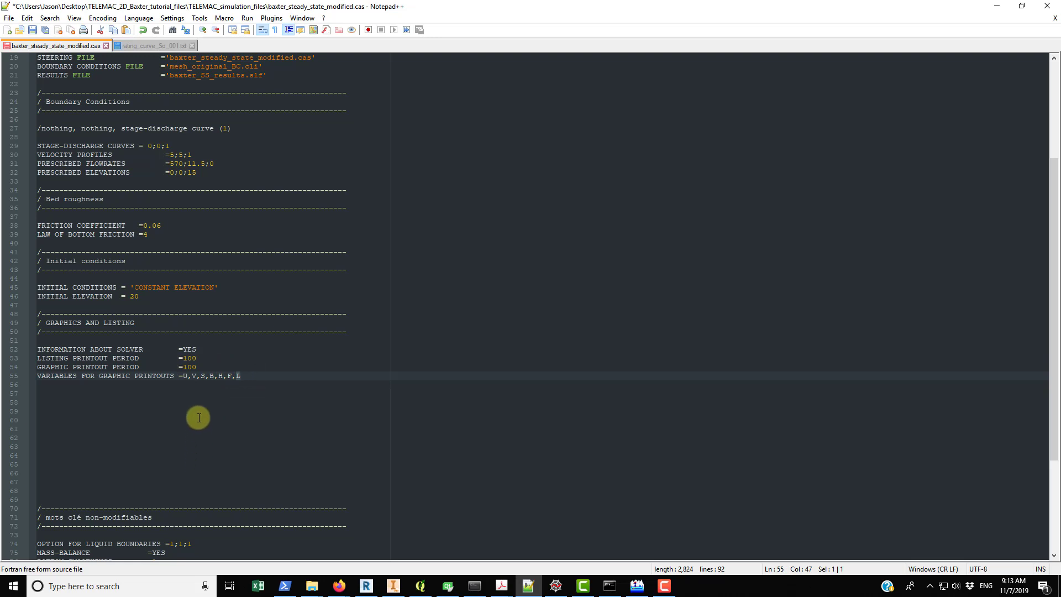
Step: Review the "mots clé non-modifiables" section and delete four of the blank lines above its header
scroll(185, 402, "down", 6)
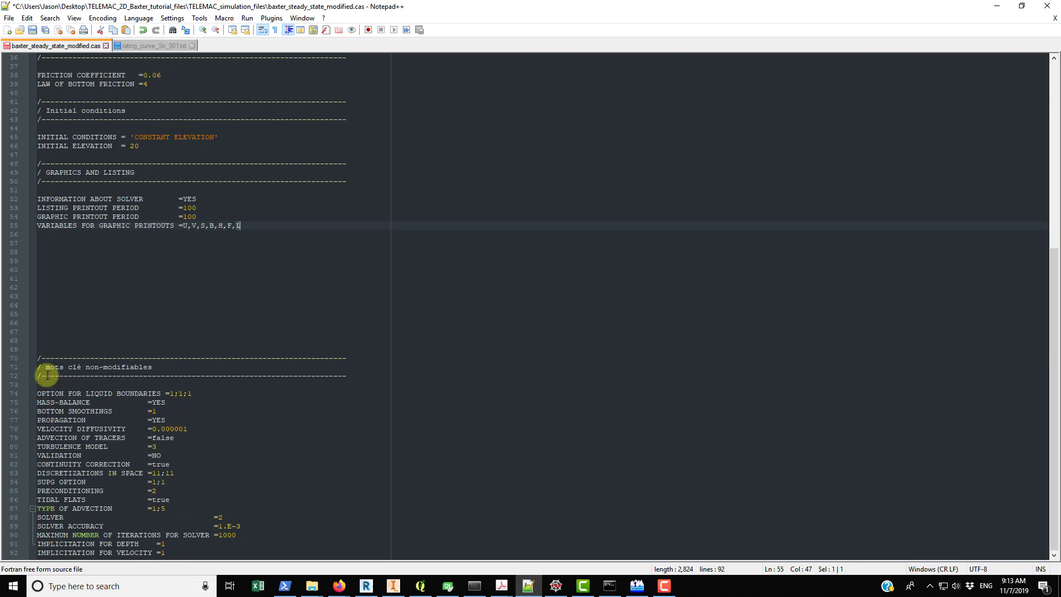
left_click_drag(38, 358, 249, 557)
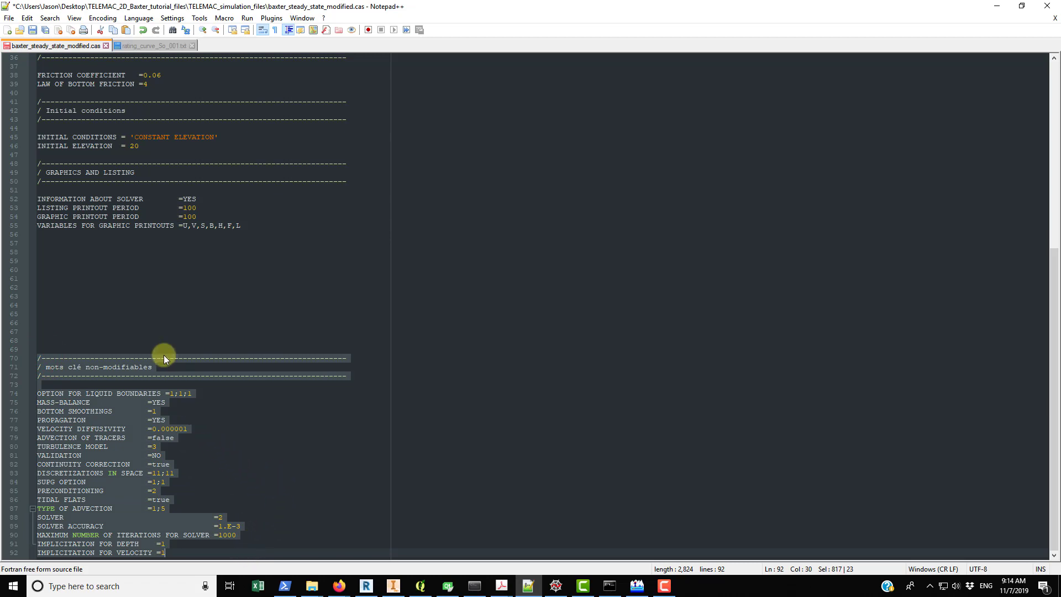
left_click(142, 340)
key("BackSpace")
key("BackSpace")
key("BackSpace")
key("BackSpace")
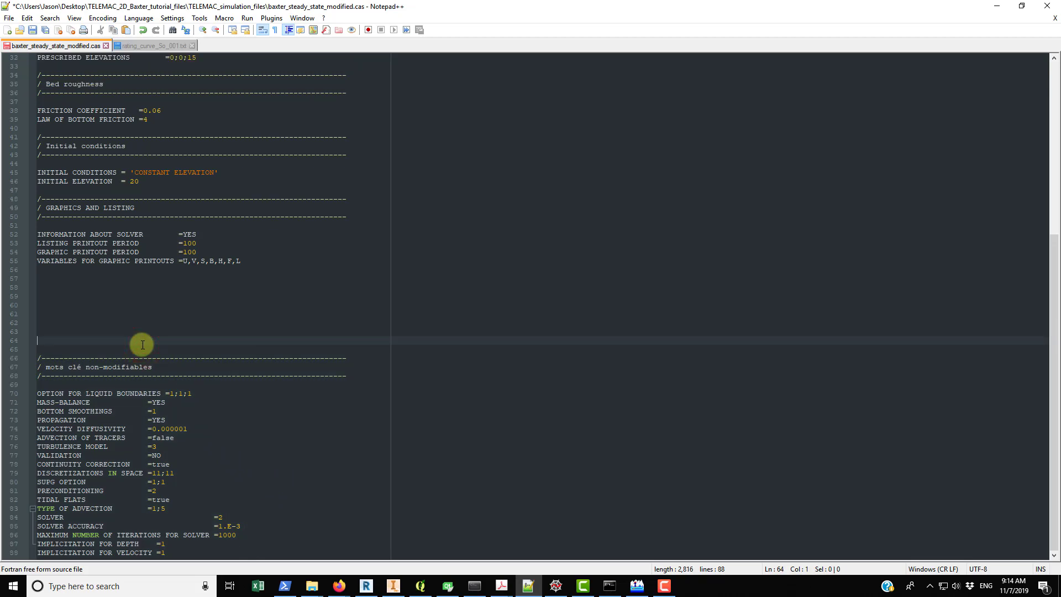
Step: Add four blank lines after the IMPLICITATION FOR VELOCITY line and review the full block of non-modifiable keywords
left_click(176, 549)
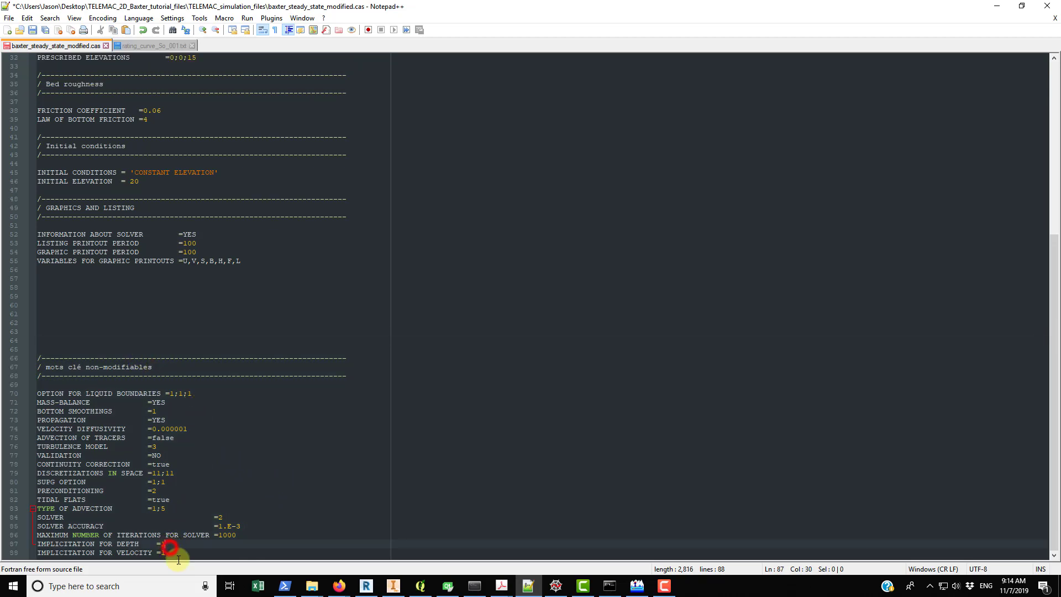
key("Return")
key("Return")
key("Return")
key("Return")
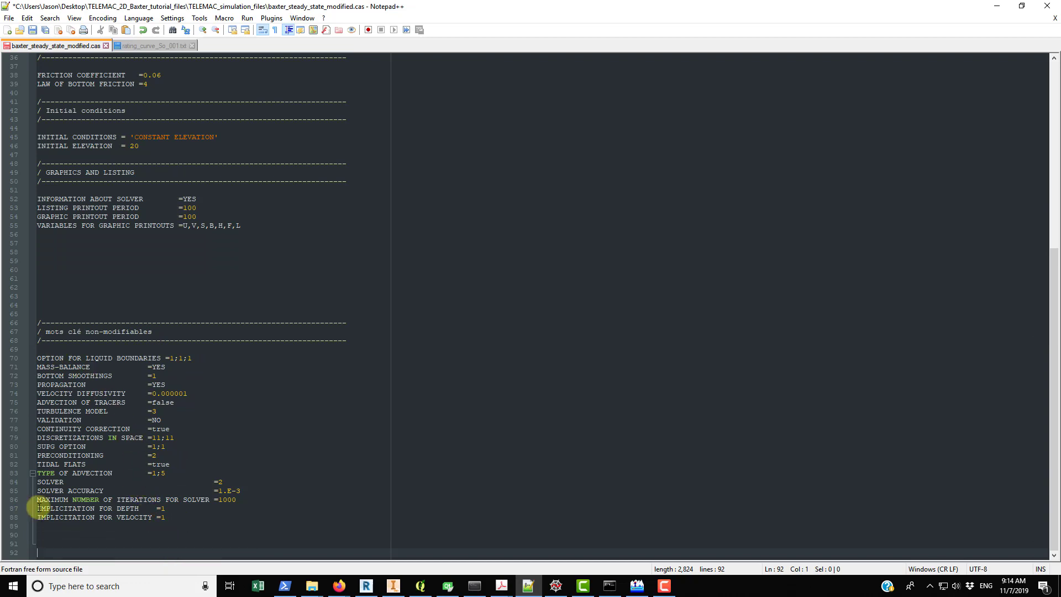
left_click_drag(37, 322, 350, 547)
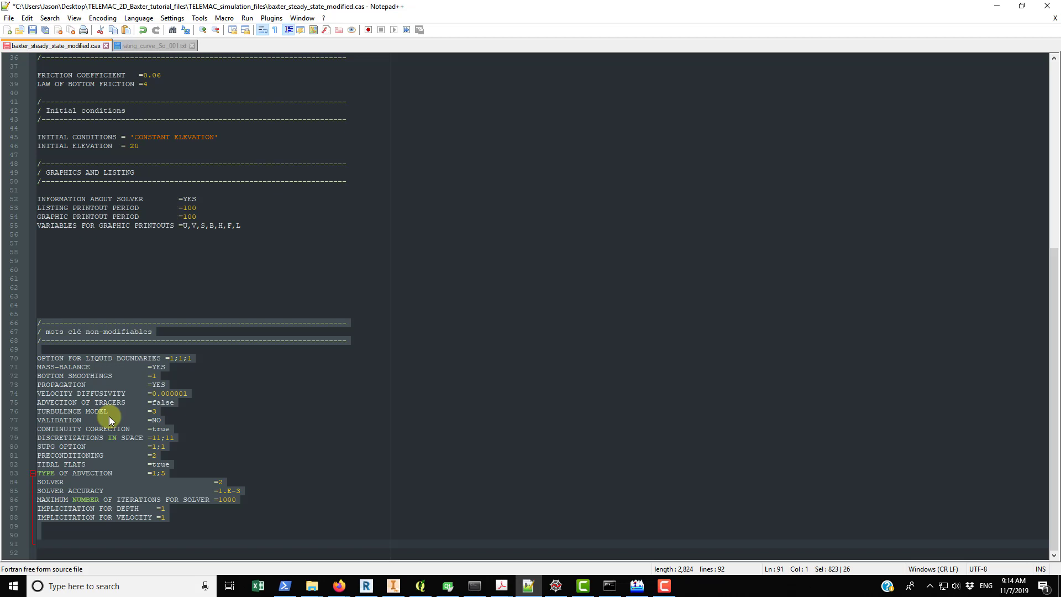
left_click(184, 520)
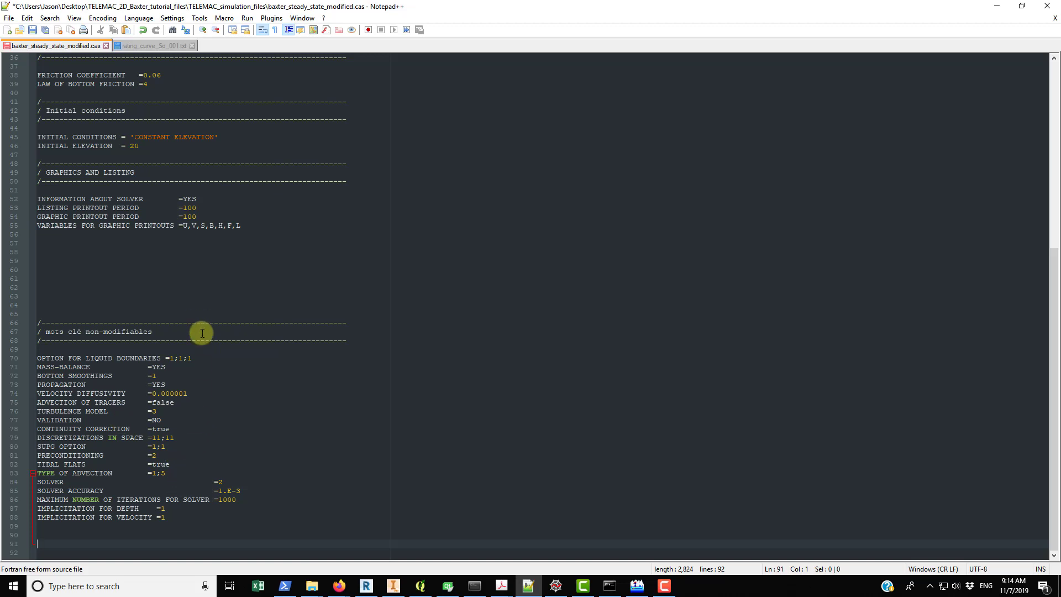
Step: Recheck the LISTING PRINTOUT PERIOD line in the GRAPHICS AND LISTING section and save the steering file
scroll(113, 136, "up", 9)
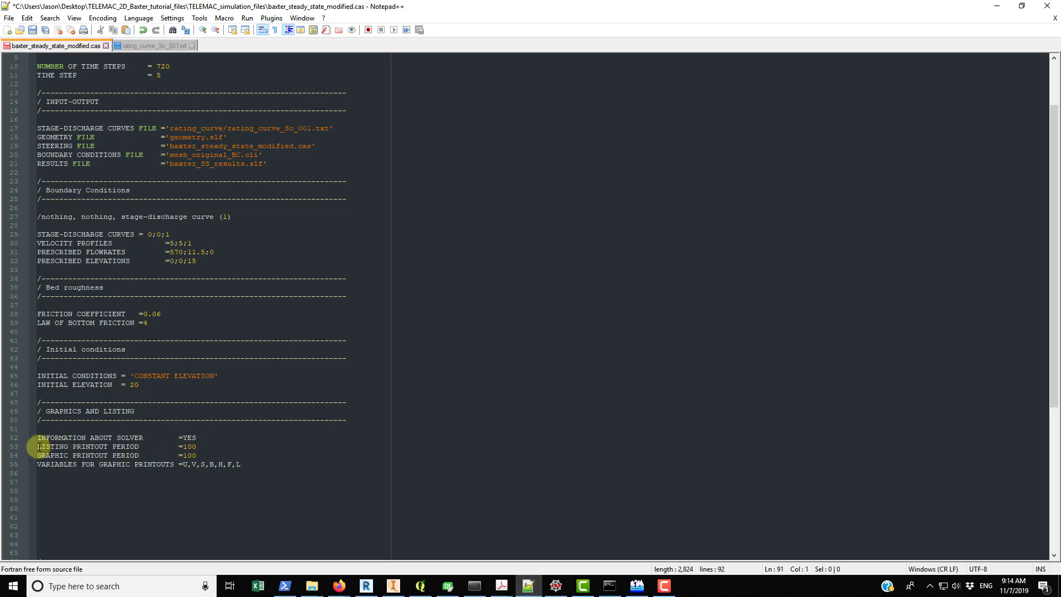
left_click_drag(36, 447, 211, 447)
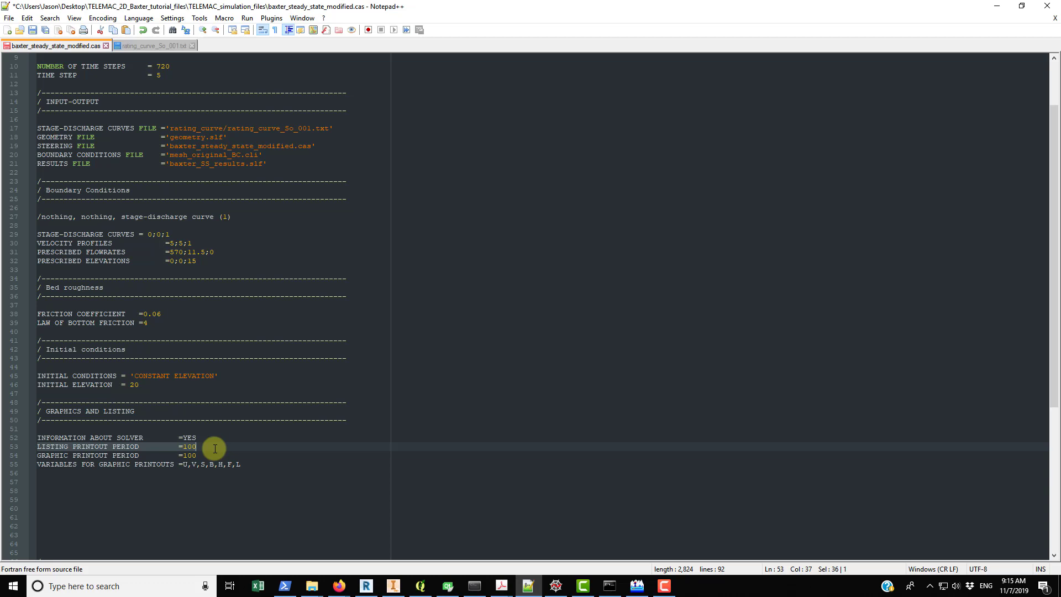
key("ctrl+s")
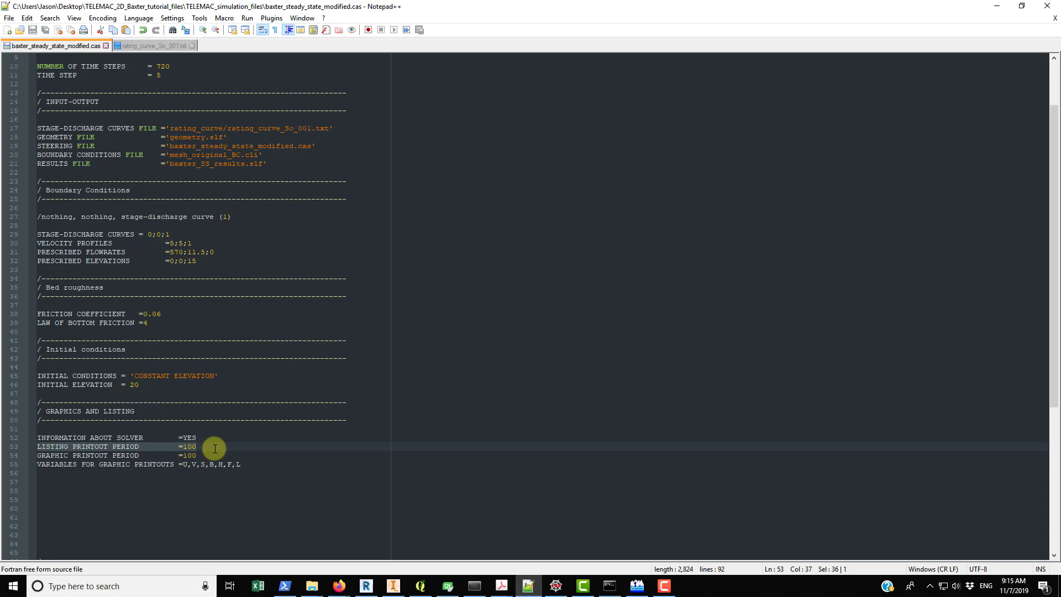